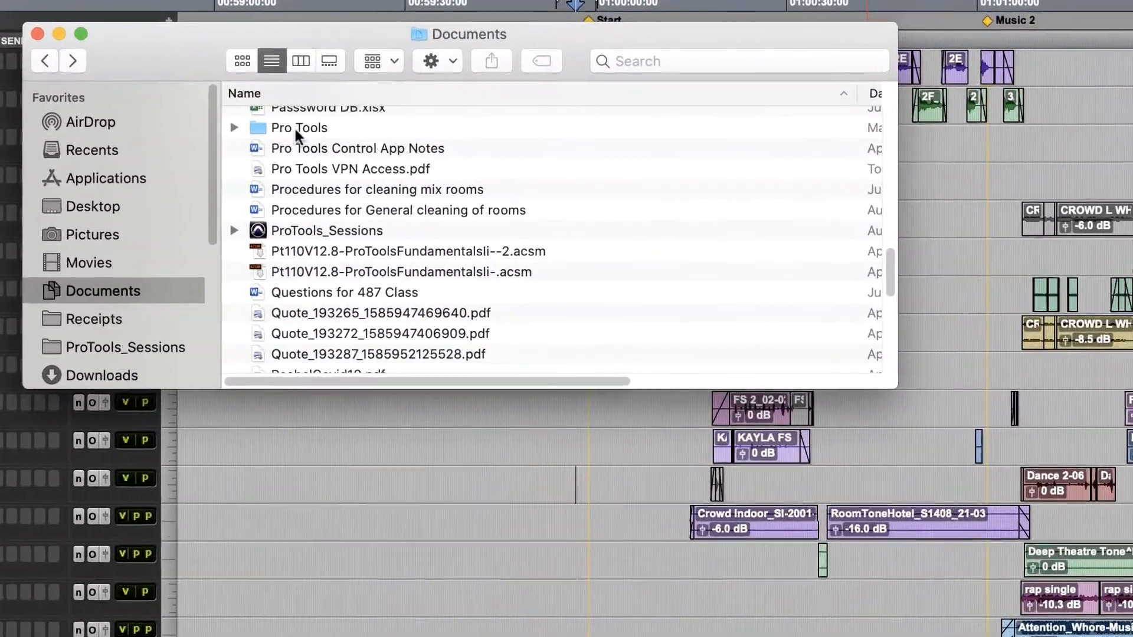
Step: Open the IO Settings folder inside Documents > Pro Tools and select 310_508_541_Fall2020_Remote_IO.pio, then return to the Pro Tools folder
double_click(295, 129)
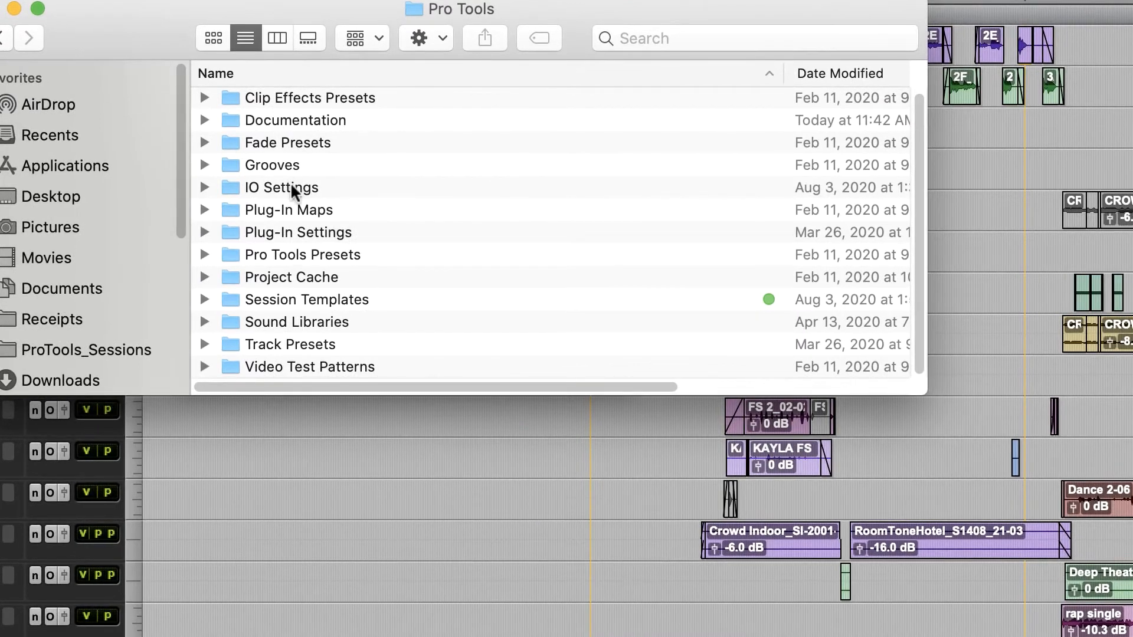
double_click(291, 189)
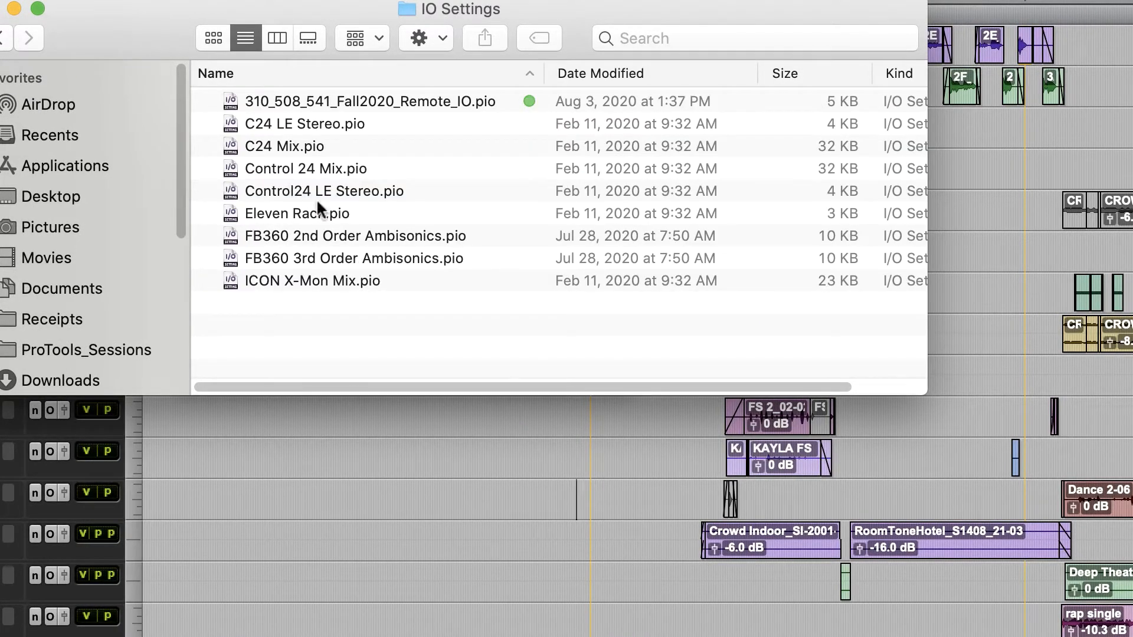
left_click(421, 97)
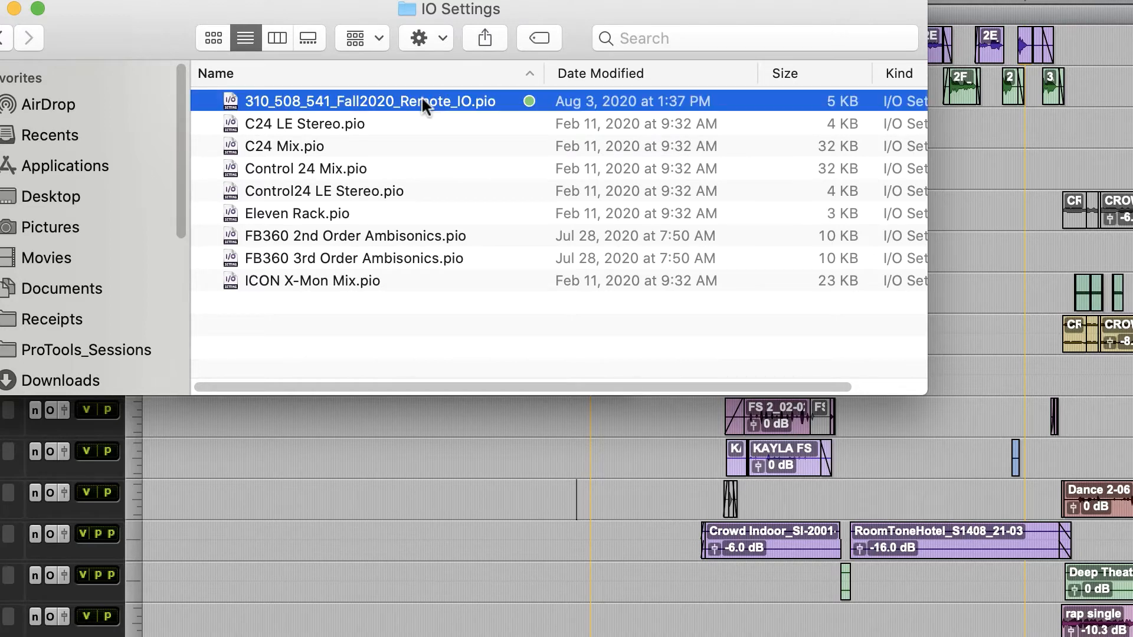
left_click(2, 39)
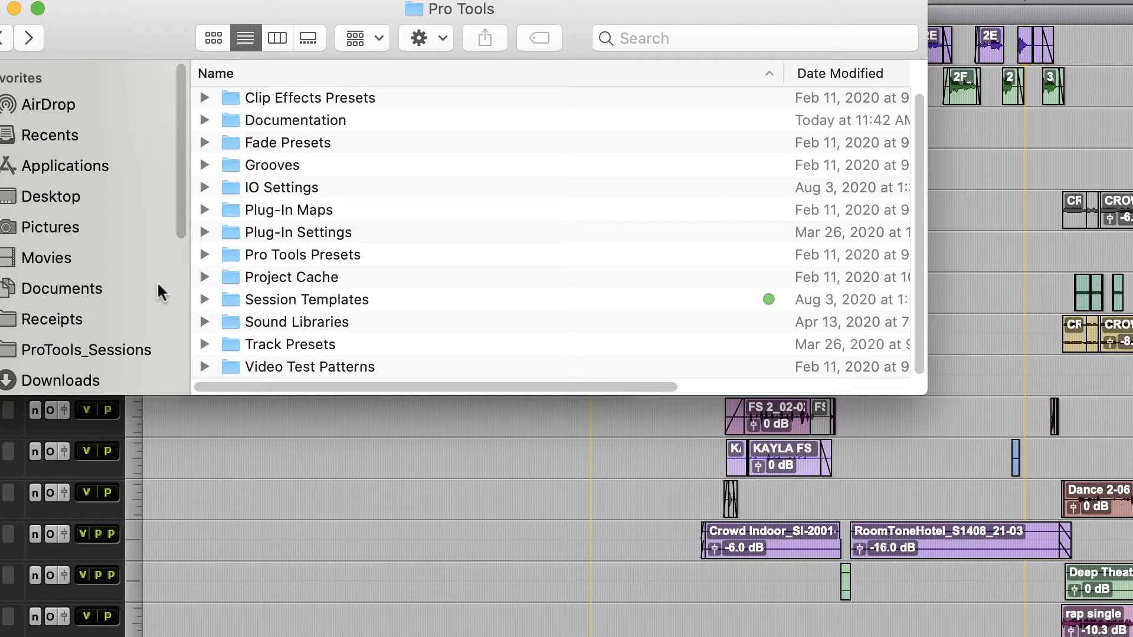
Step: Browse to the SCA folder in the Pro Tools Session Templates and inspect the contents of 310_508_541Template_Fall2020
left_click(80, 285)
left_click(249, 110)
double_click(249, 110)
double_click(293, 299)
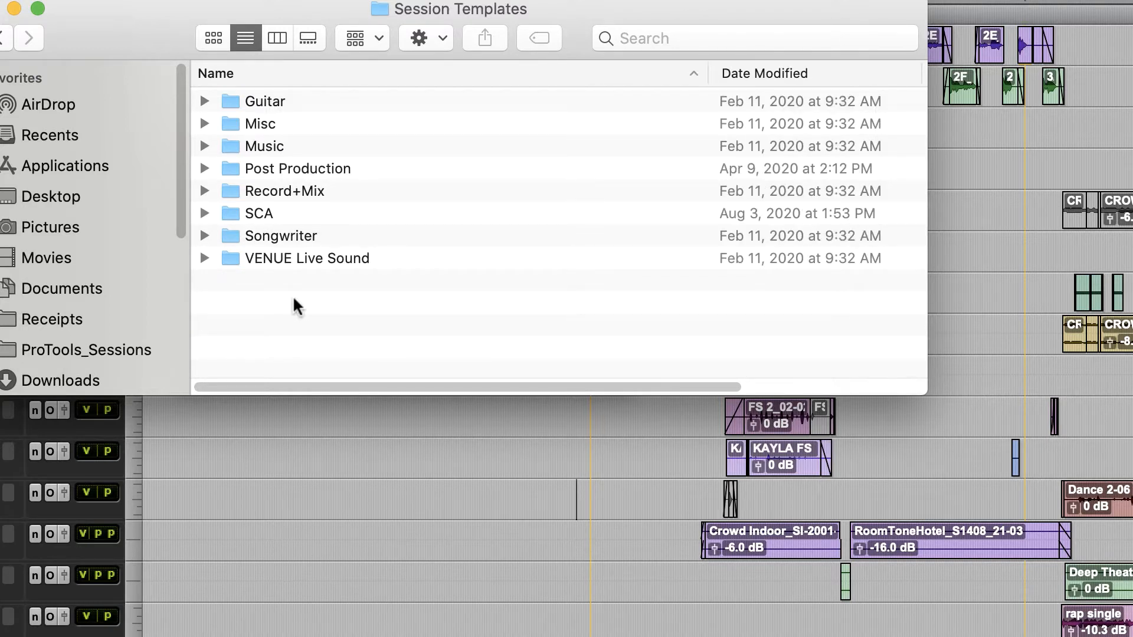
double_click(281, 214)
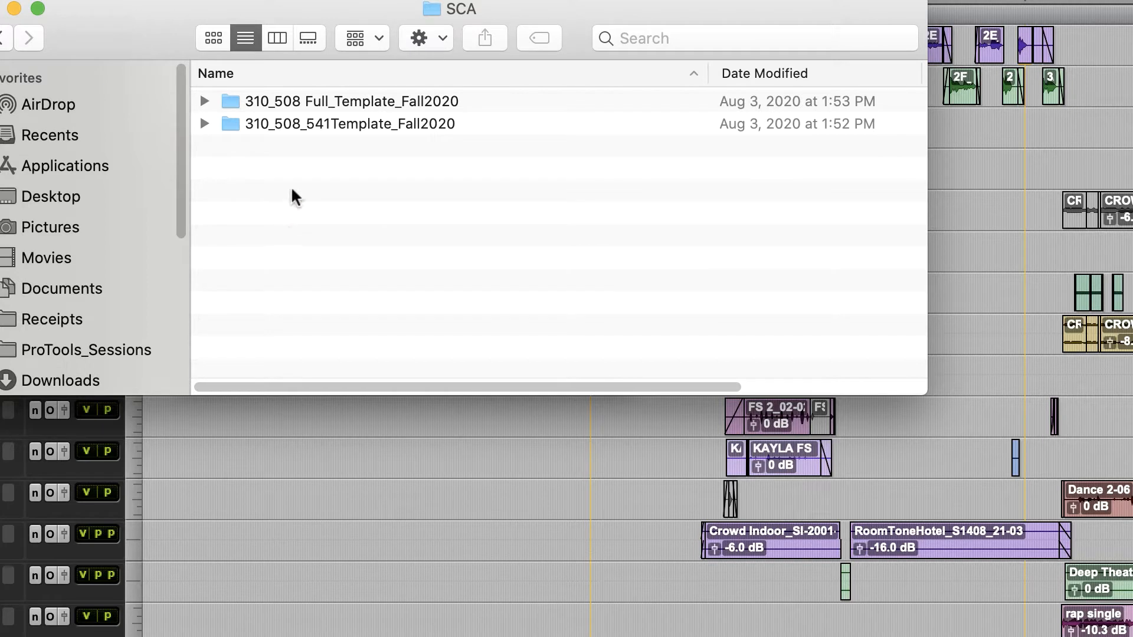
left_click(204, 124)
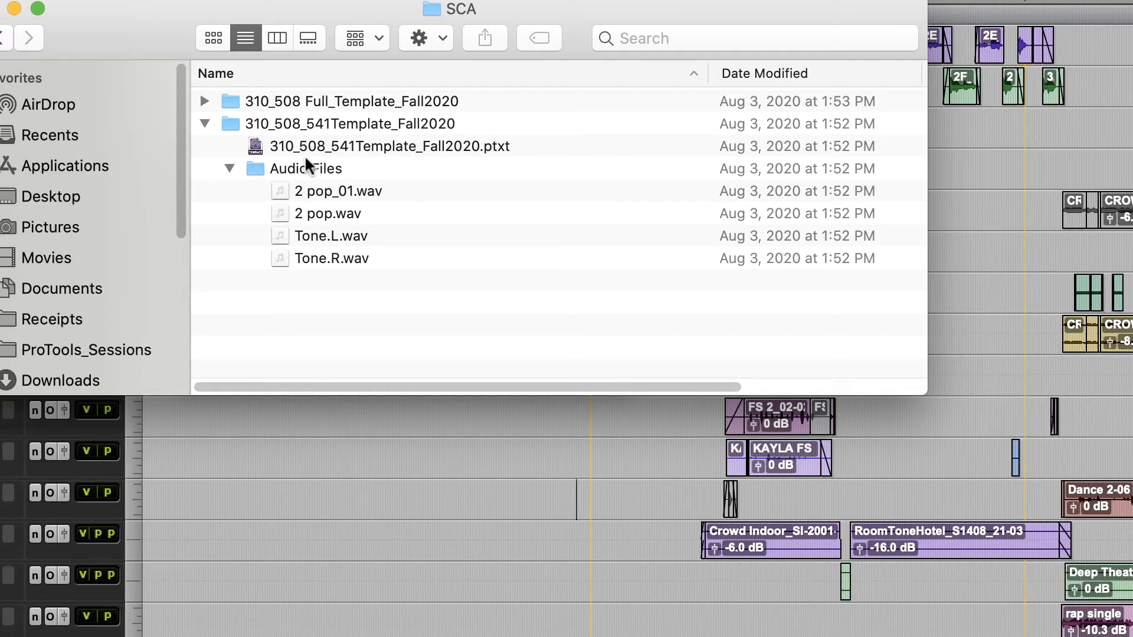
left_click(229, 167)
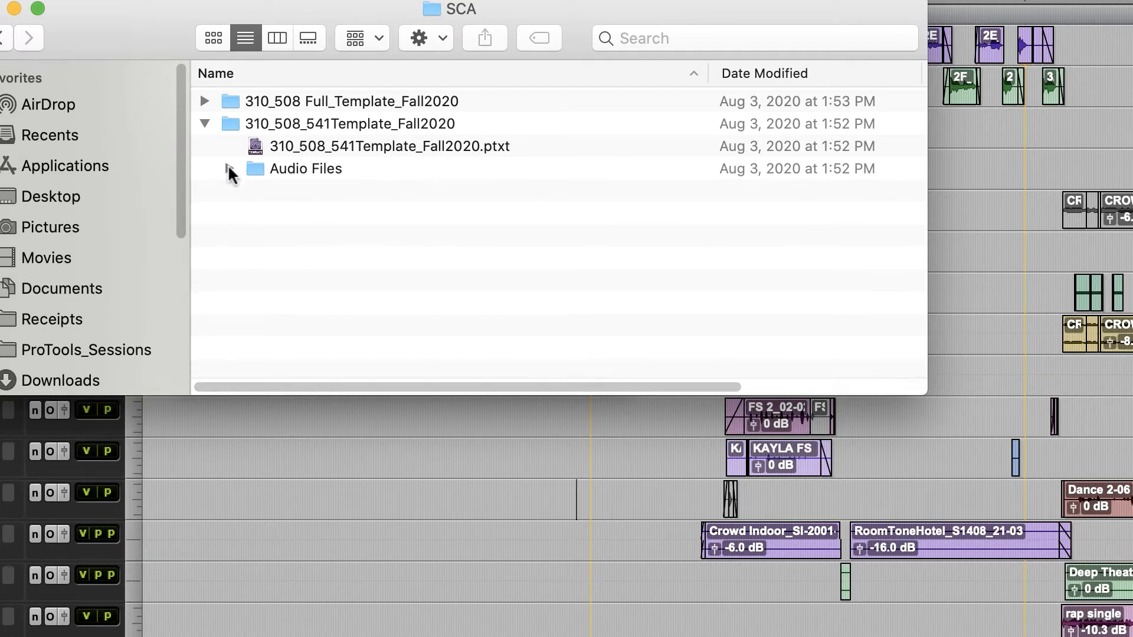
left_click(203, 123)
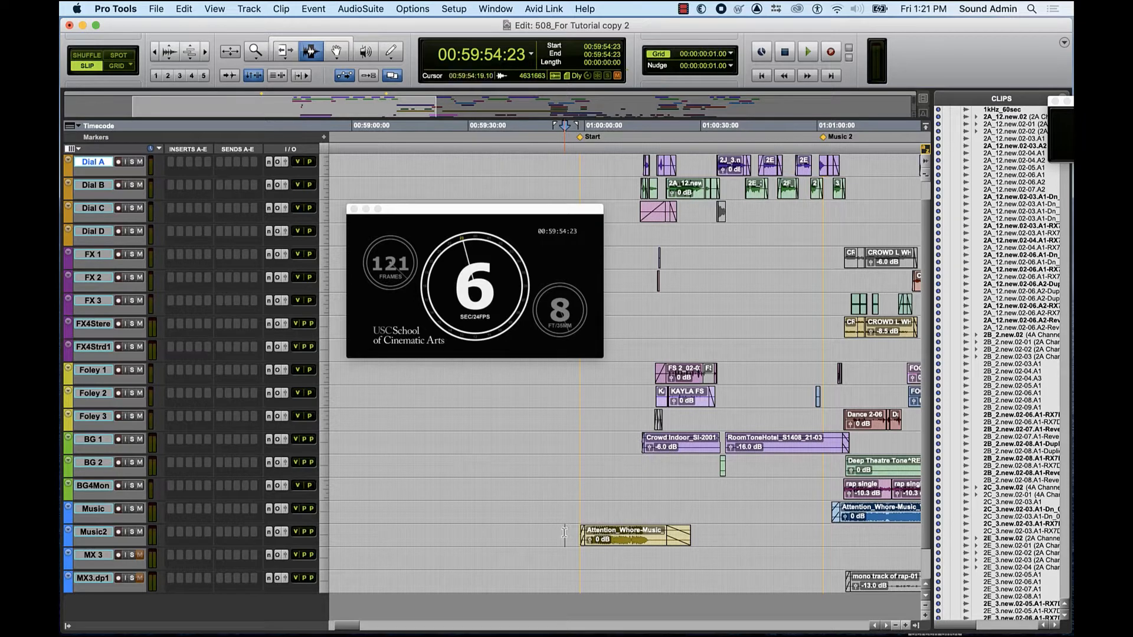
Step: Switch to the Pro Tools Mix window and close the floating video window
key("super+equal")
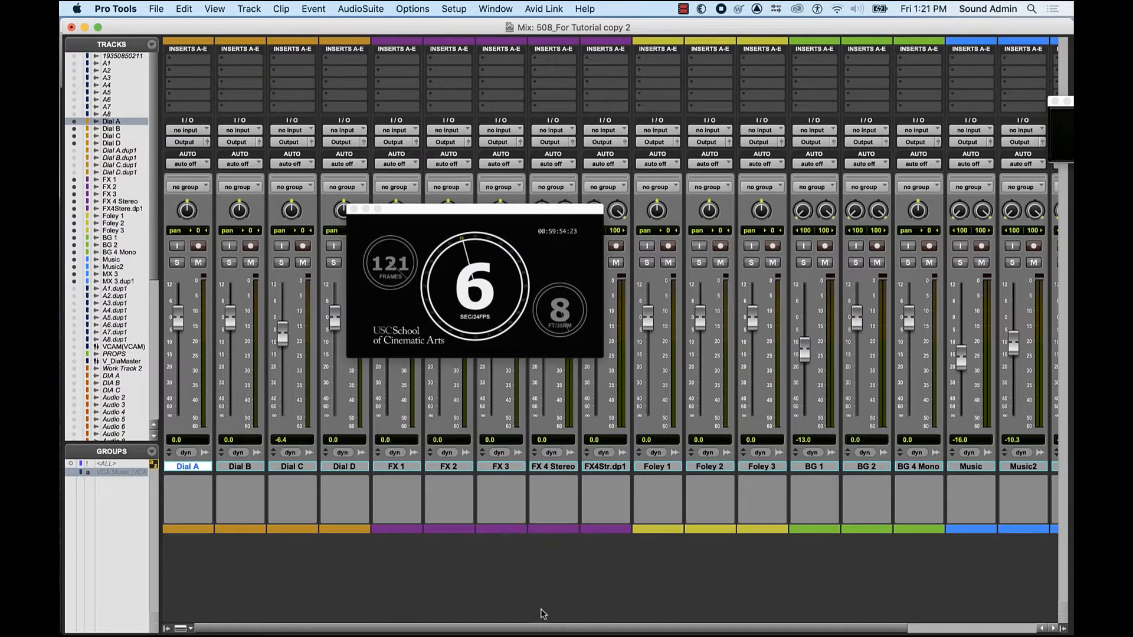
left_click_drag(545, 629, 722, 635)
left_click_drag(823, 634, 485, 633)
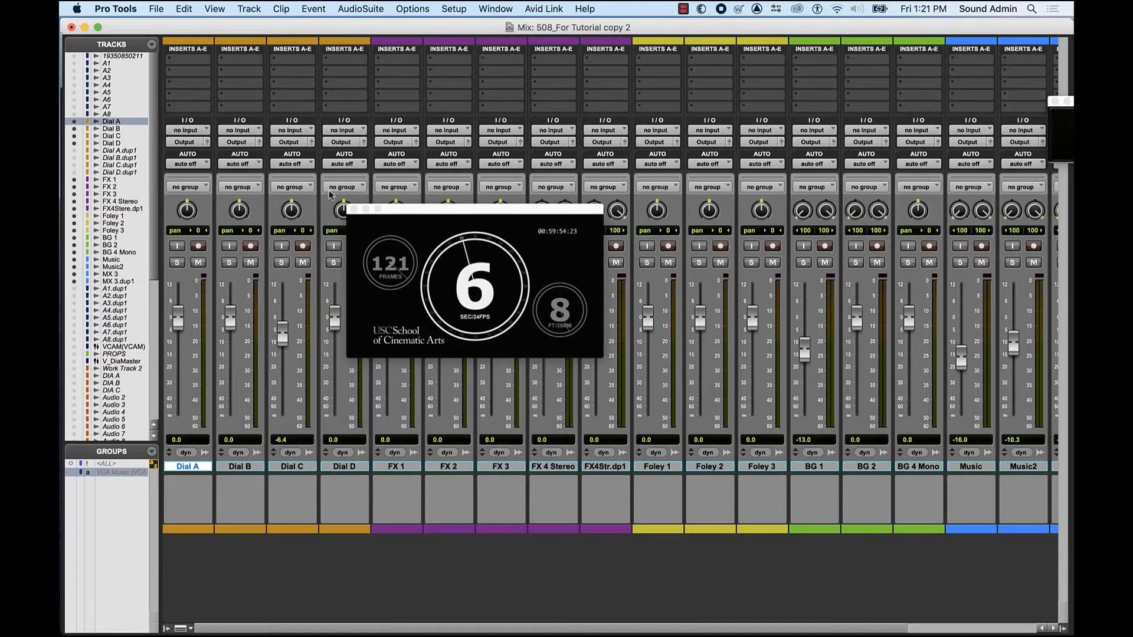
left_click(353, 209)
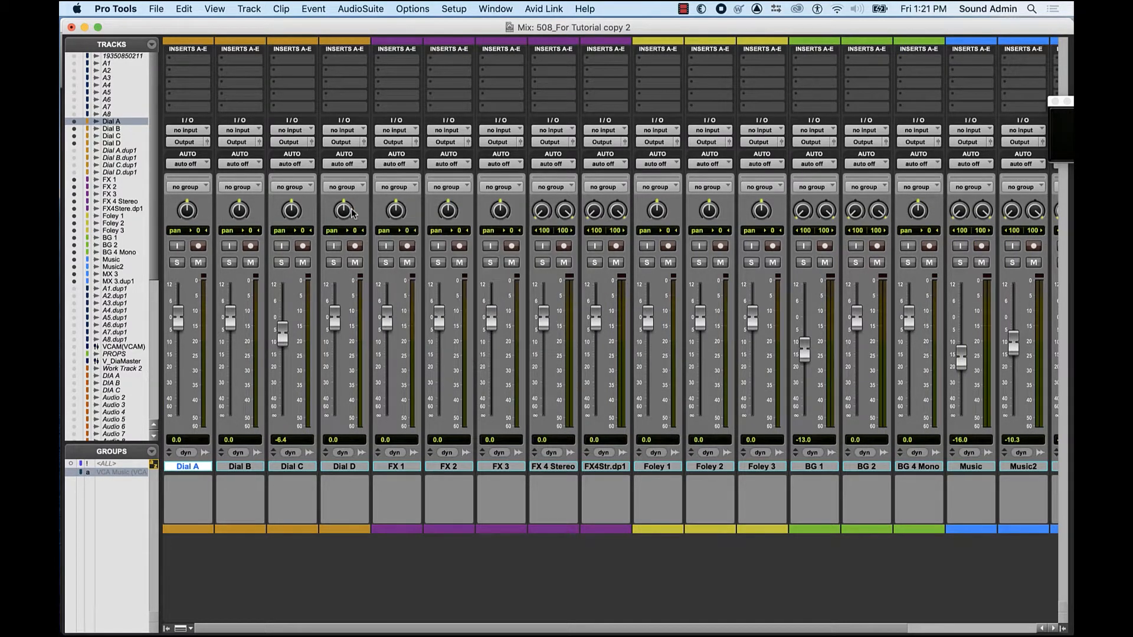
Step: Insert the mono ff d2 4-Band EQ in the first insert slot of Dial A and move its plug-in window aside
left_click(190, 59)
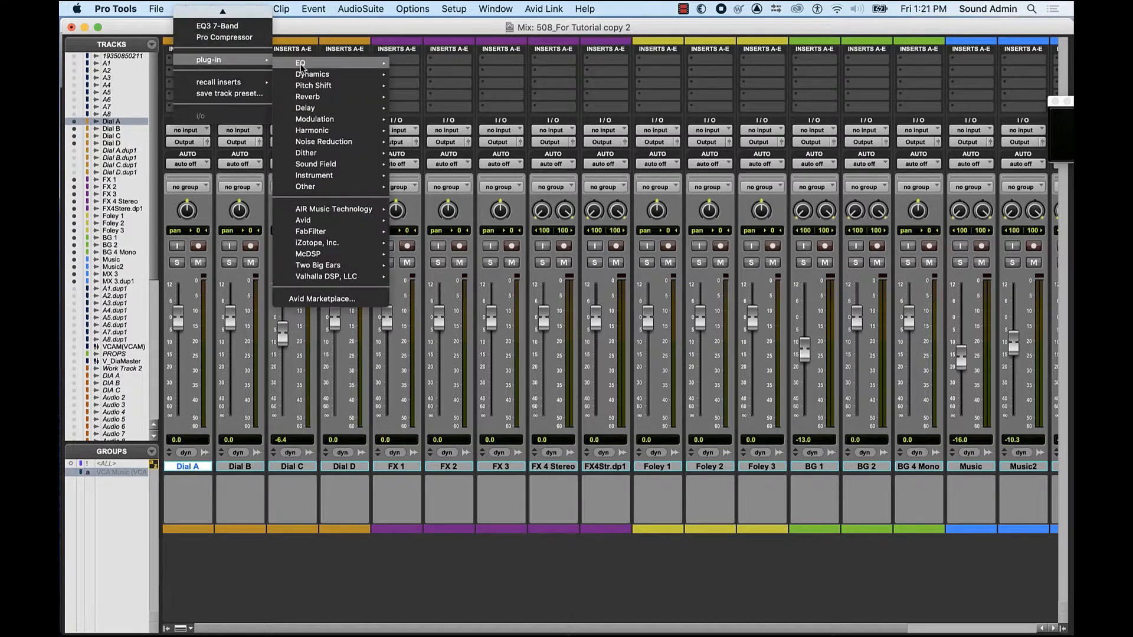
mouse_move(326, 66)
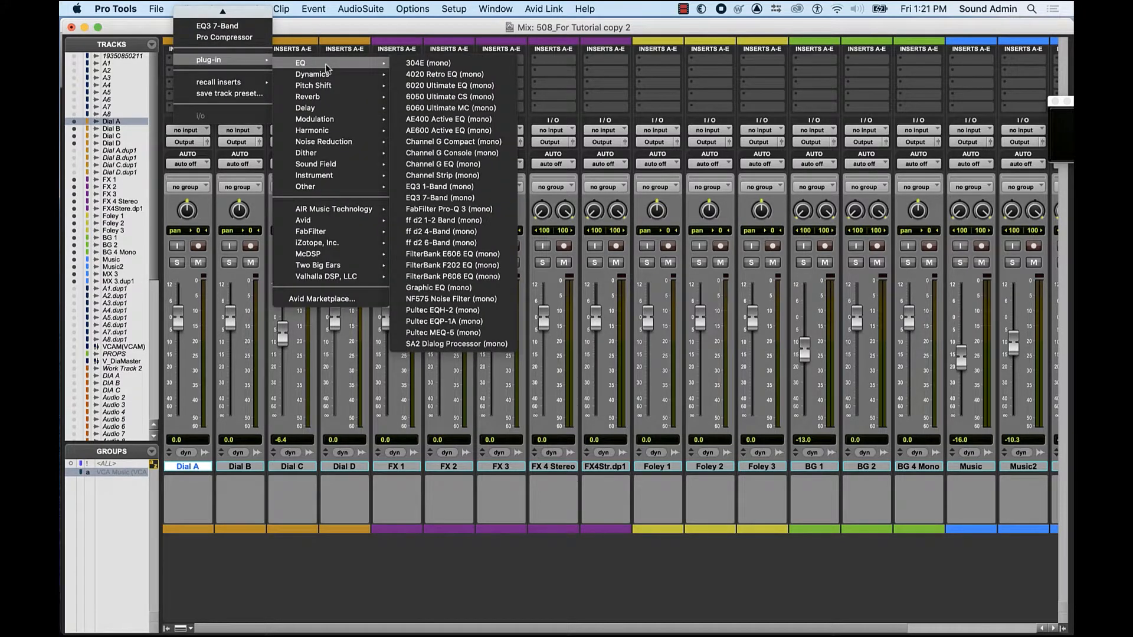
left_click(467, 233)
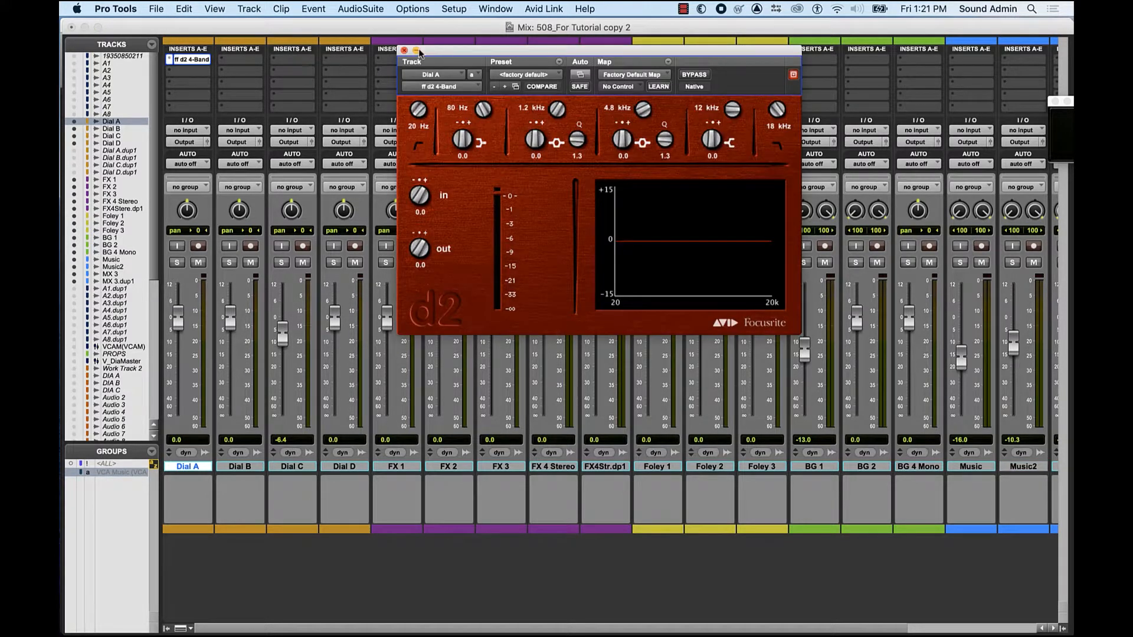
left_click_drag(436, 55, 301, 141)
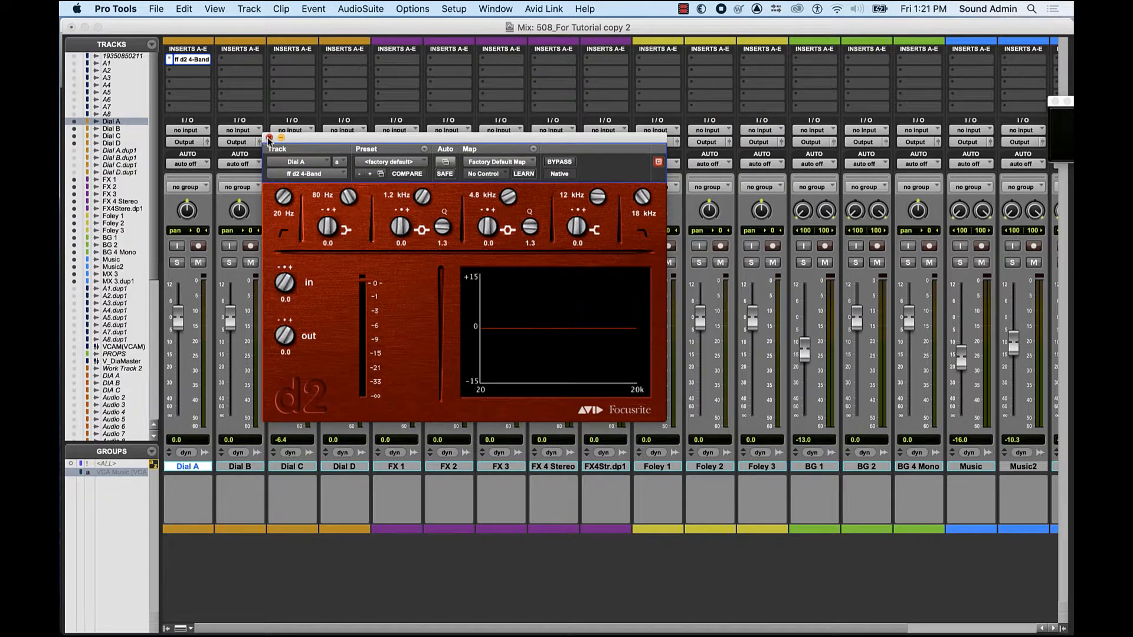
Step: Return to the Edit window and review the default EQ and dynamics plug-ins in the Mixing preferences
key("super+equal")
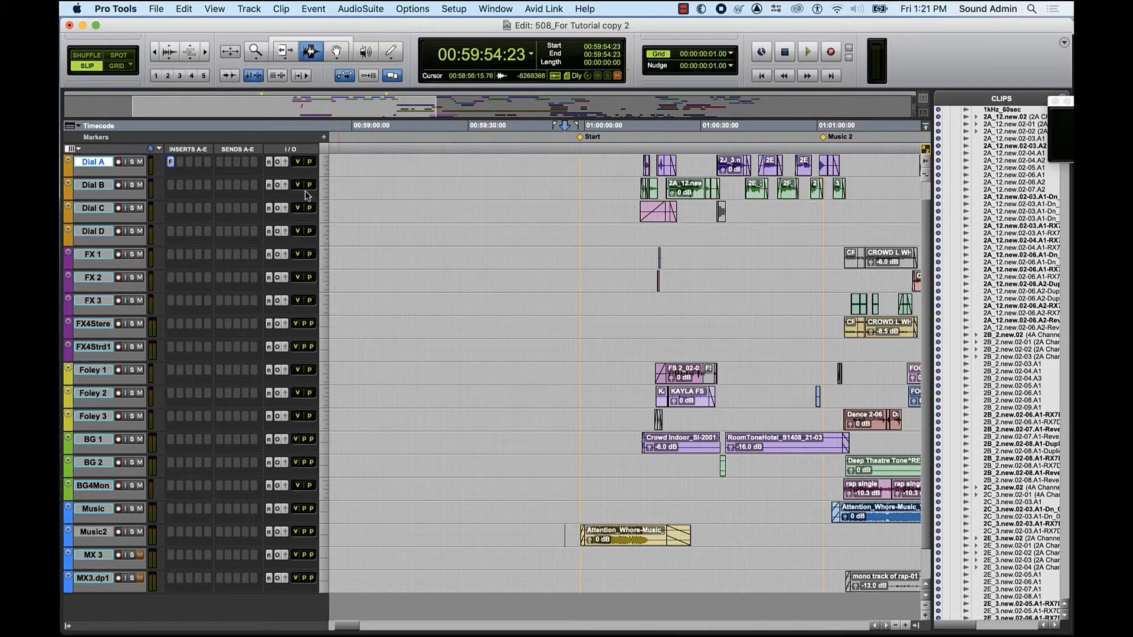
left_click(453, 10)
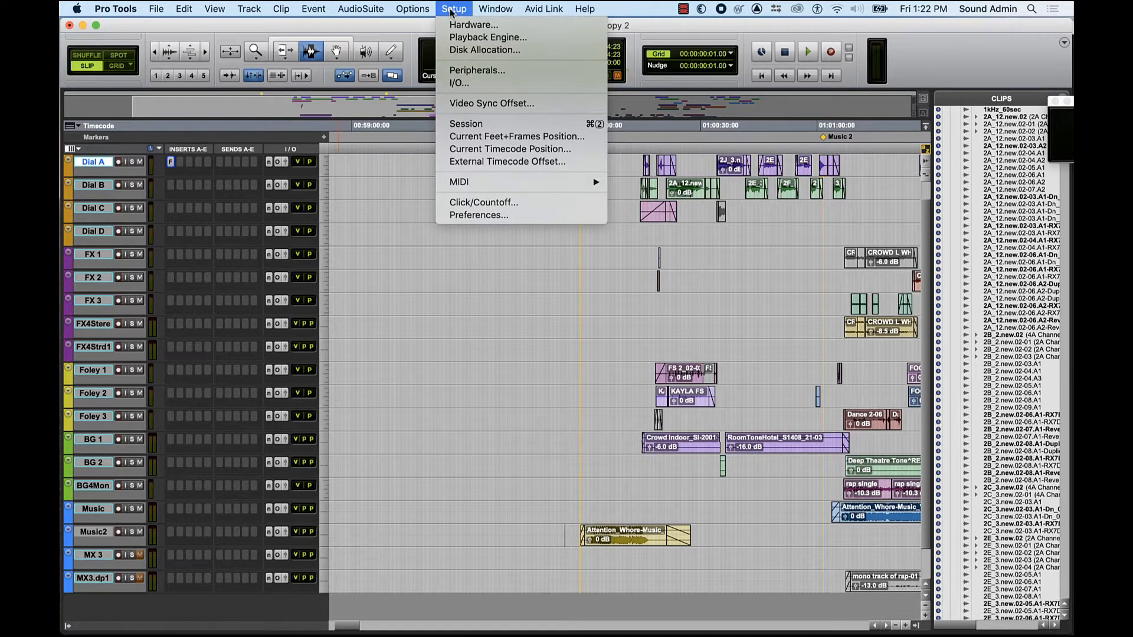
left_click(479, 215)
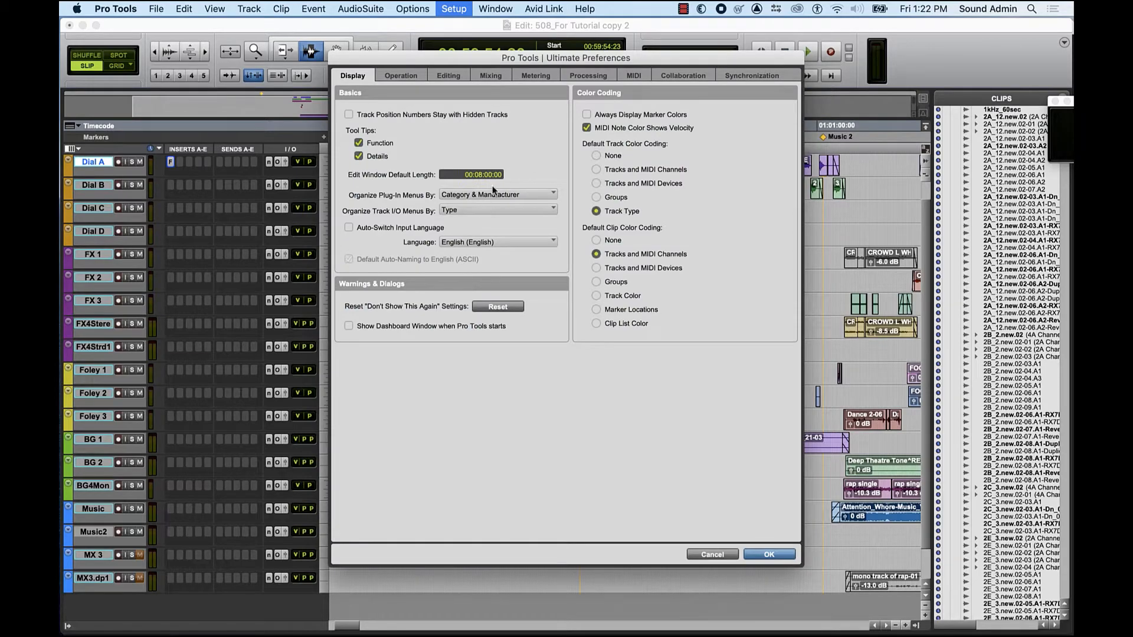
left_click(501, 75)
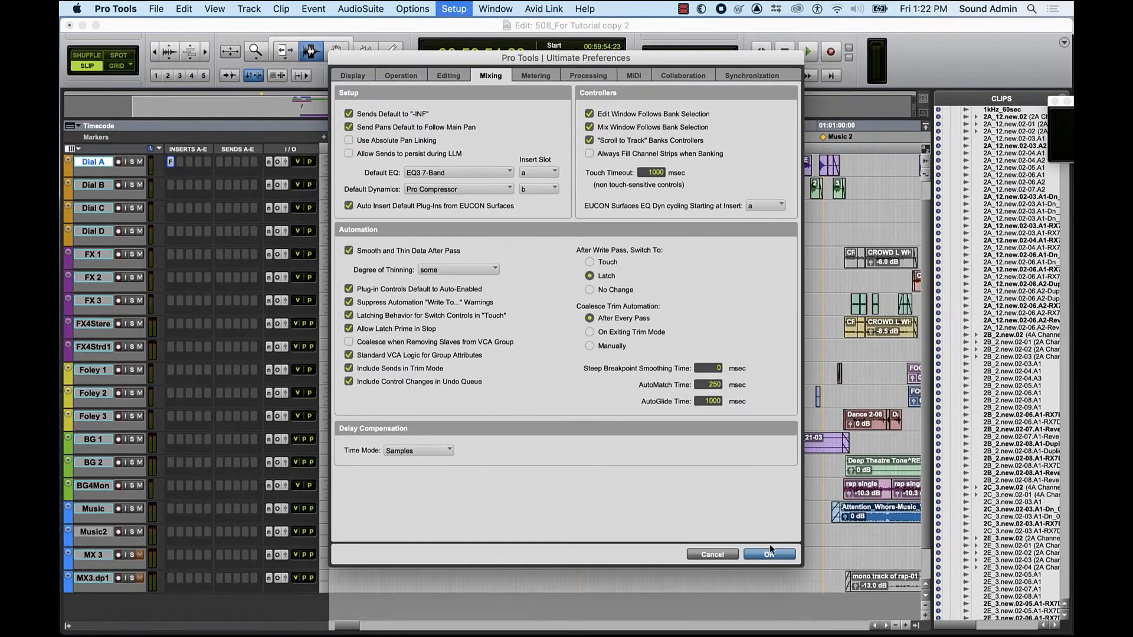
left_click(768, 555)
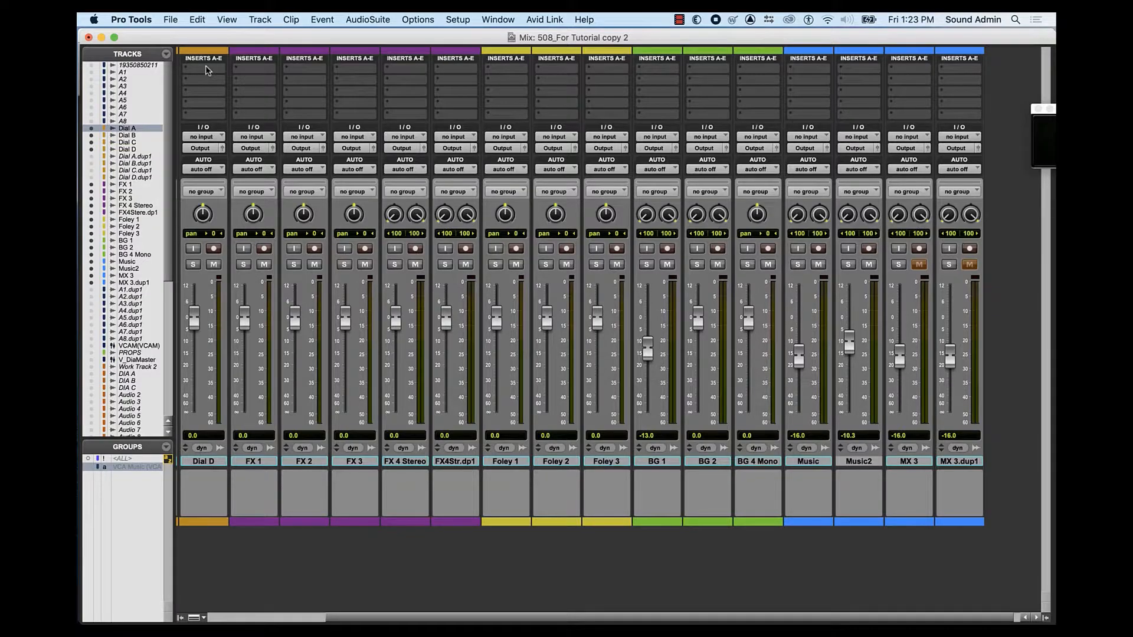
Step: Insert the mono EQ3 7-Band in the first insert slot of the Dial D track
left_click(206, 70)
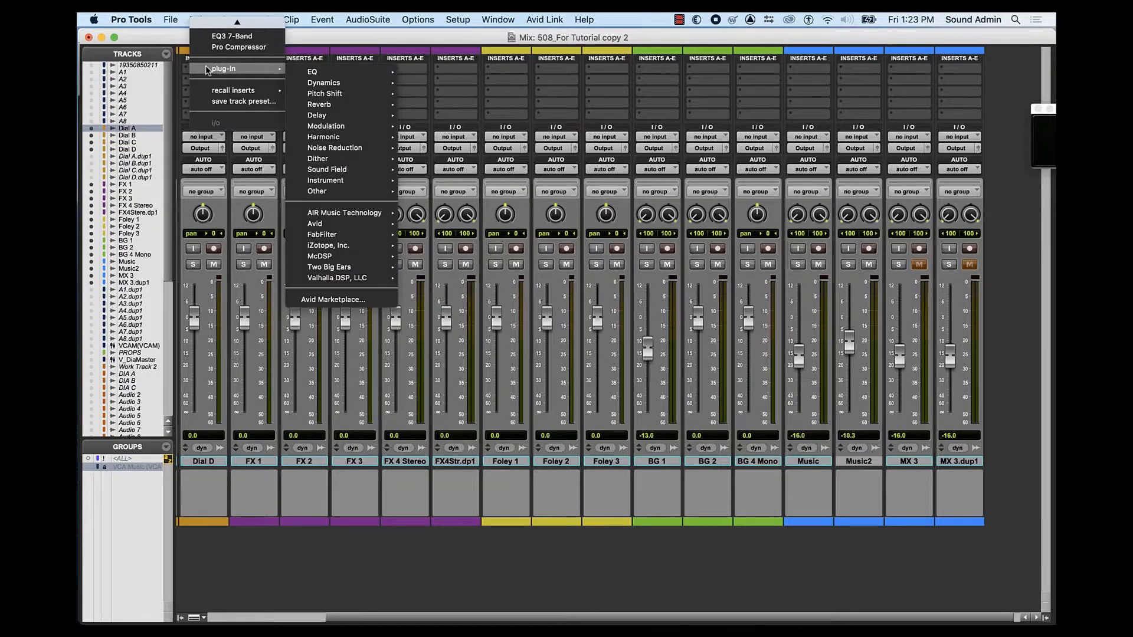
mouse_move(295, 72)
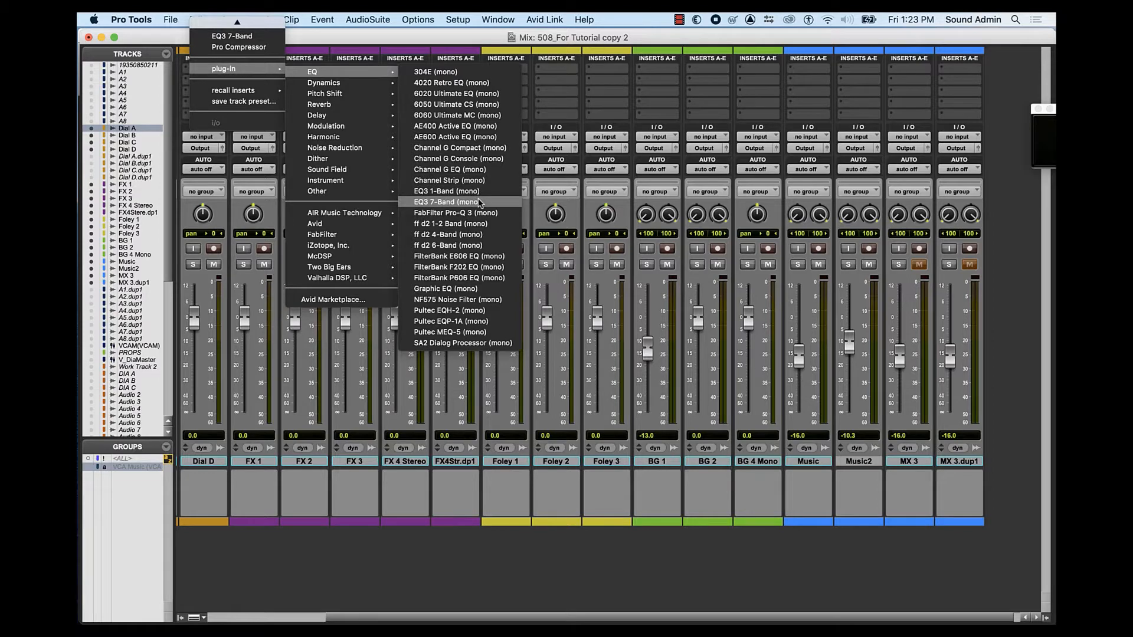
left_click(479, 202)
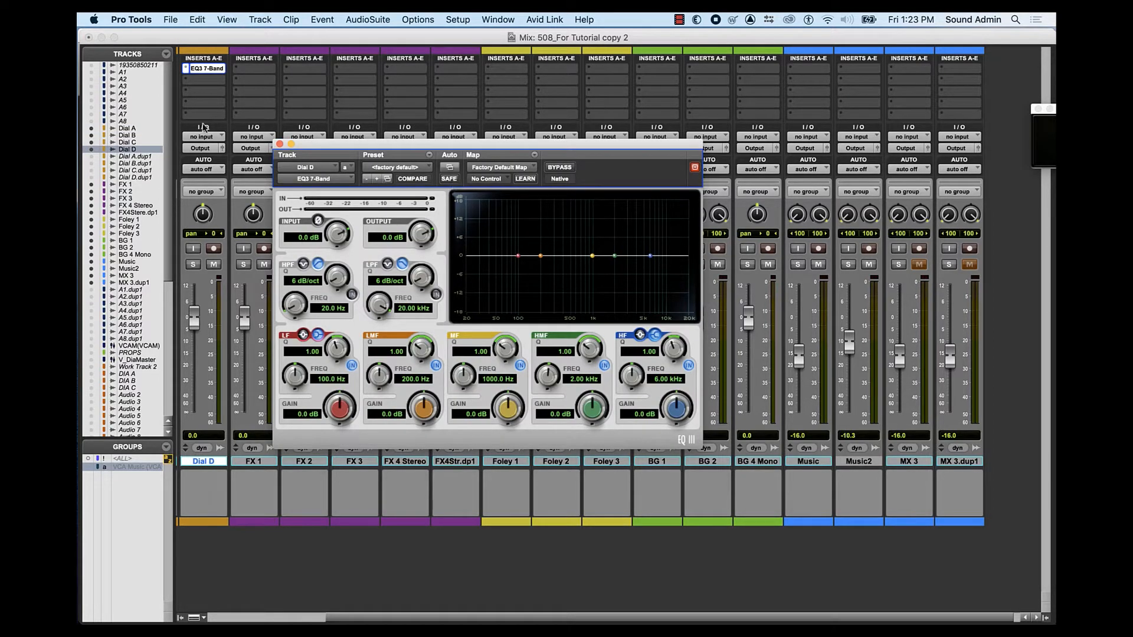
Step: Insert EQ3 7-Band in the first insert slot of all tracks at once, replacing existing inserts, and close the plug-in window
left_click(253, 68)
mouse_move(255, 71)
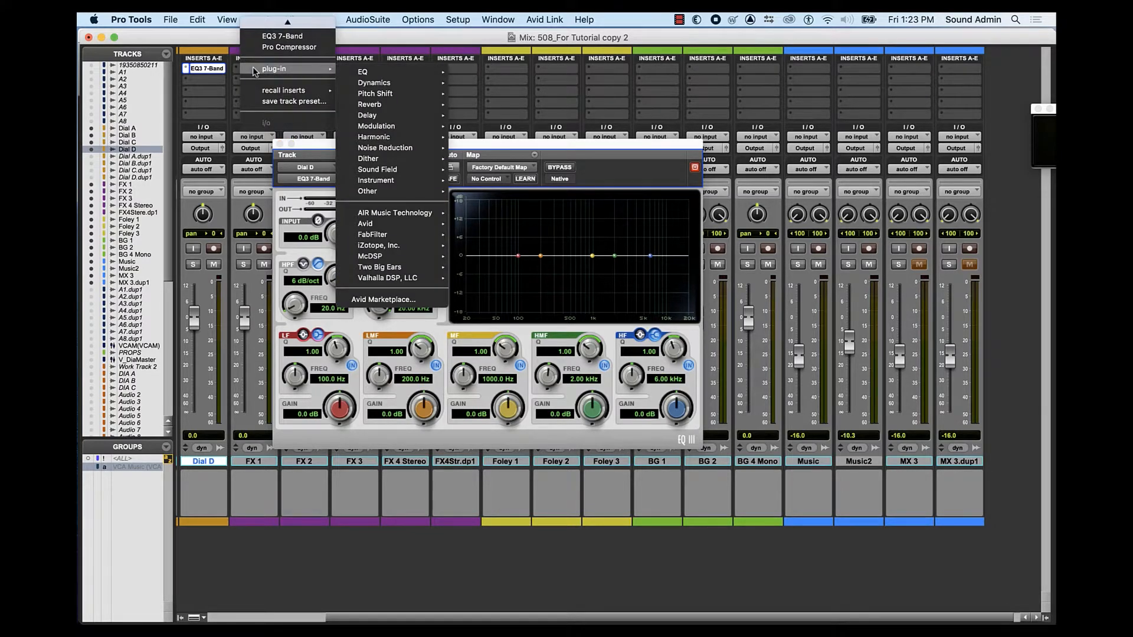
mouse_move(361, 71)
key("alt")
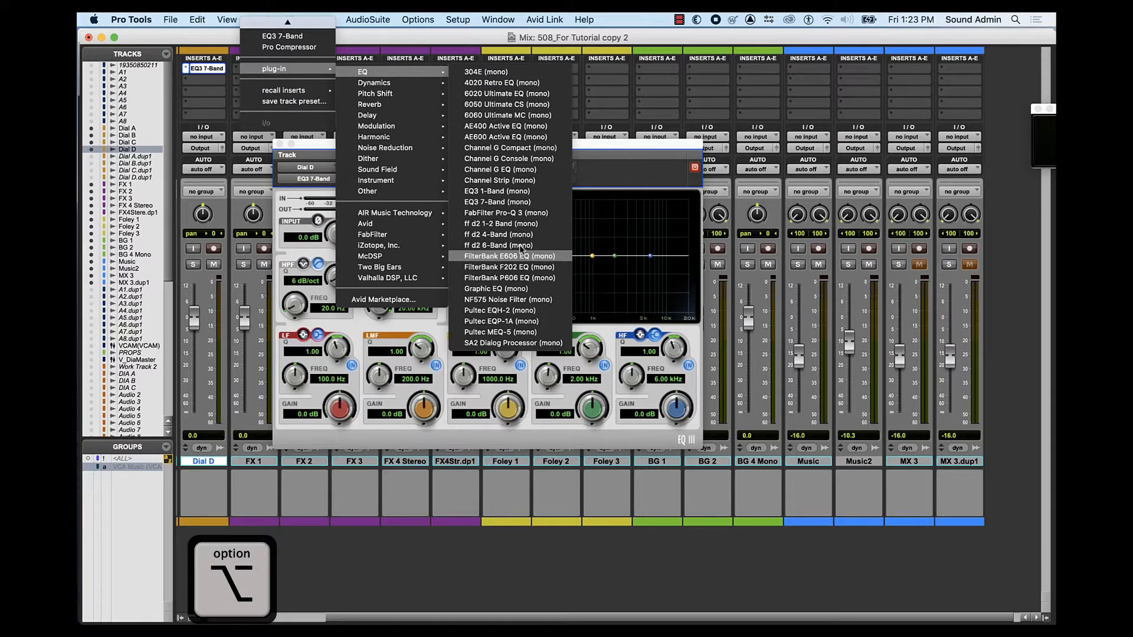
left_click(515, 203)
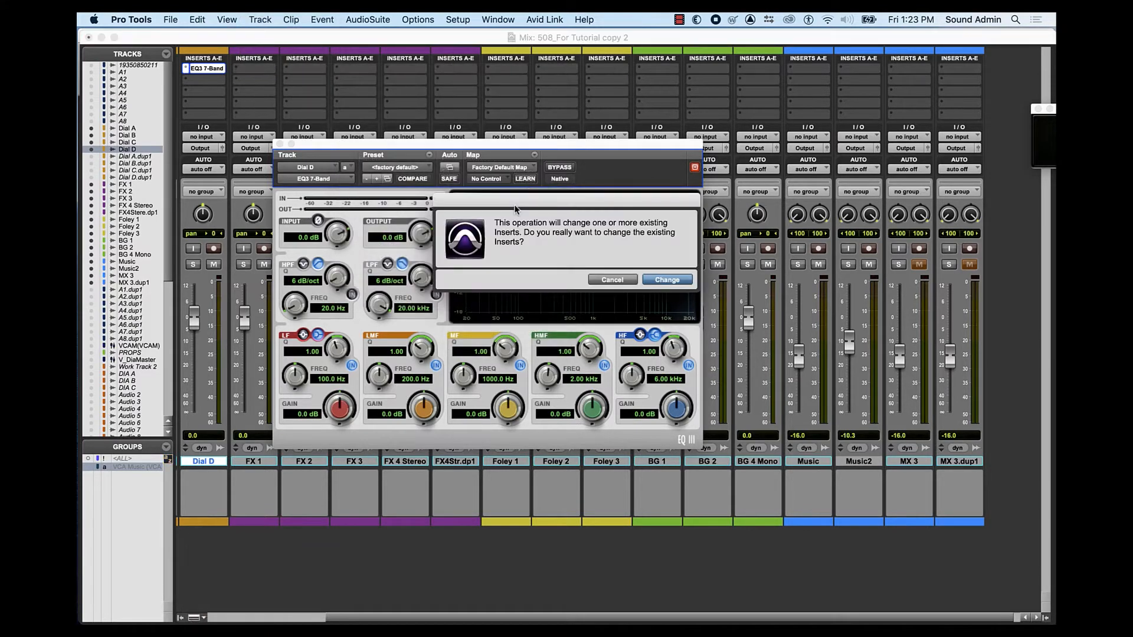
left_click(678, 283)
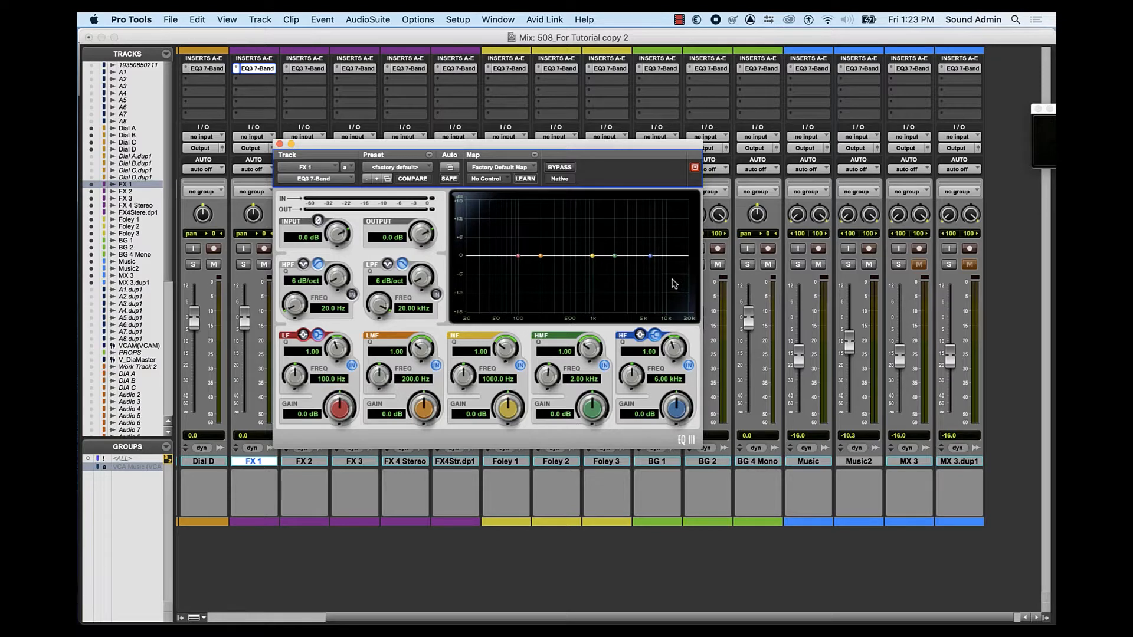
left_click_drag(459, 148, 688, 153)
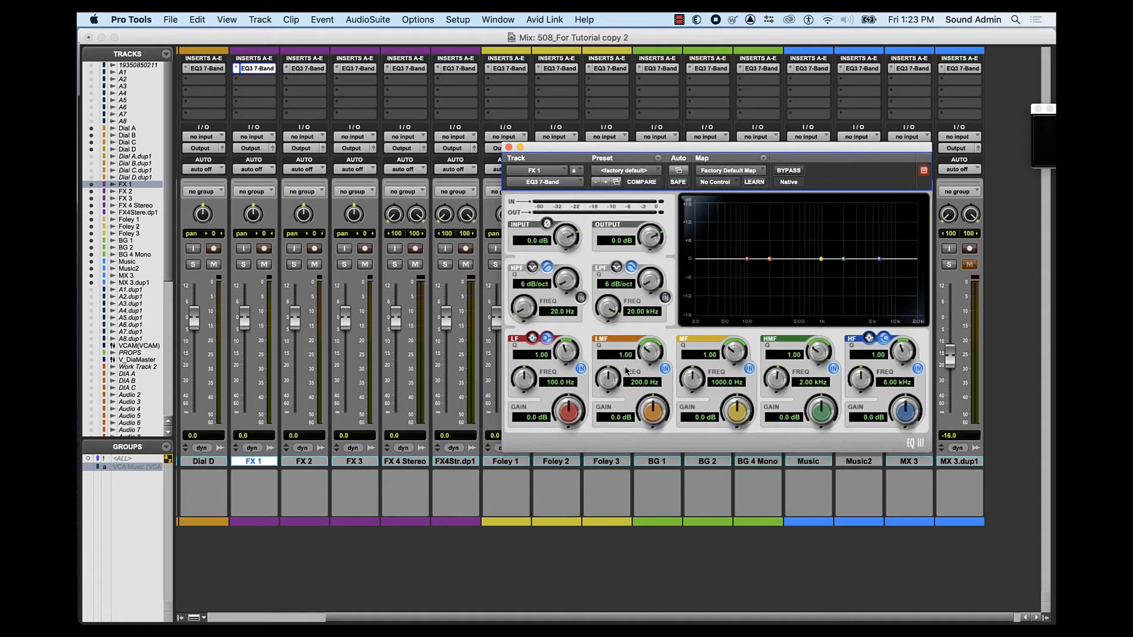
left_click_drag(546, 617, 334, 611)
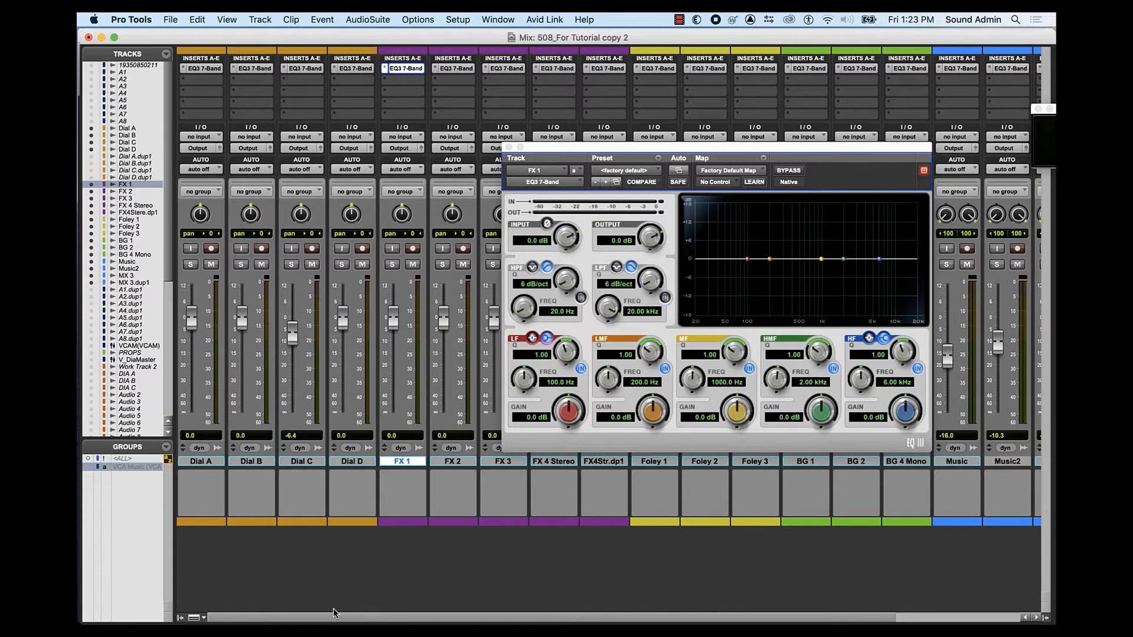
left_click(508, 147)
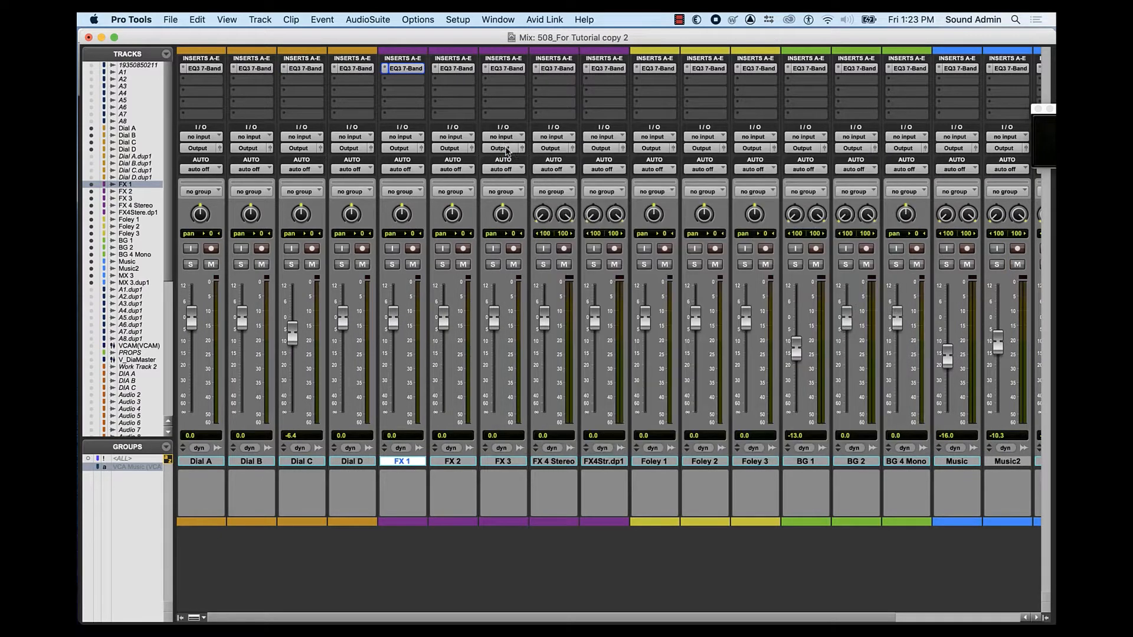
Step: Insert the mono Pro Compressor in the second insert slot of all tracks from Dial A through FX4Str.dp1 at once
left_click(213, 463)
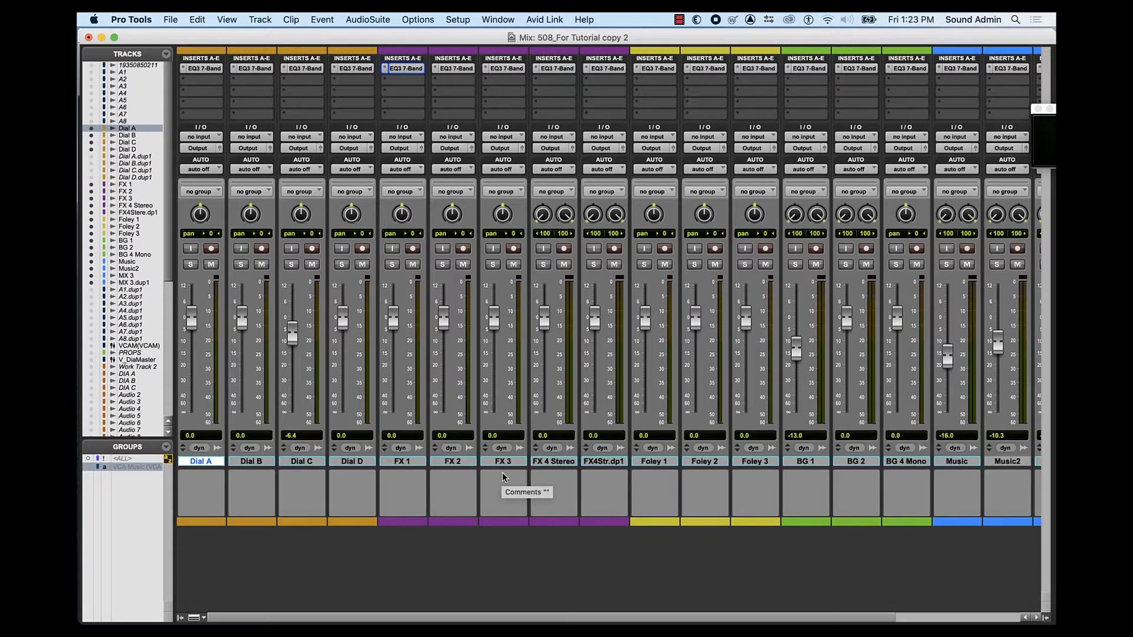
left_click(594, 462, "shift")
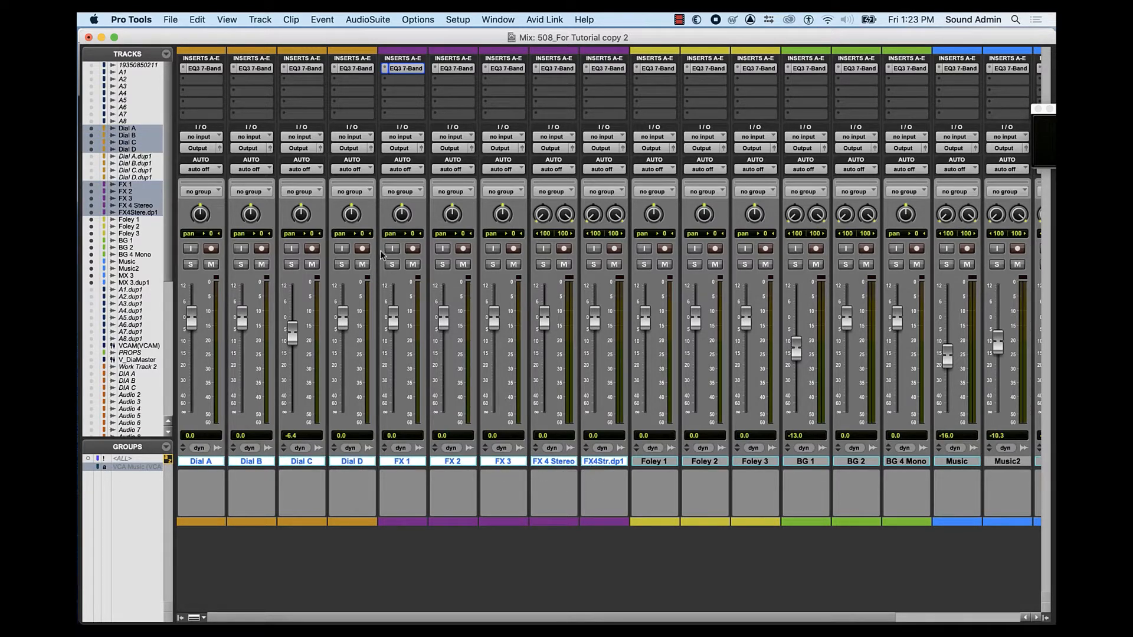
left_click(205, 85)
mouse_move(207, 82)
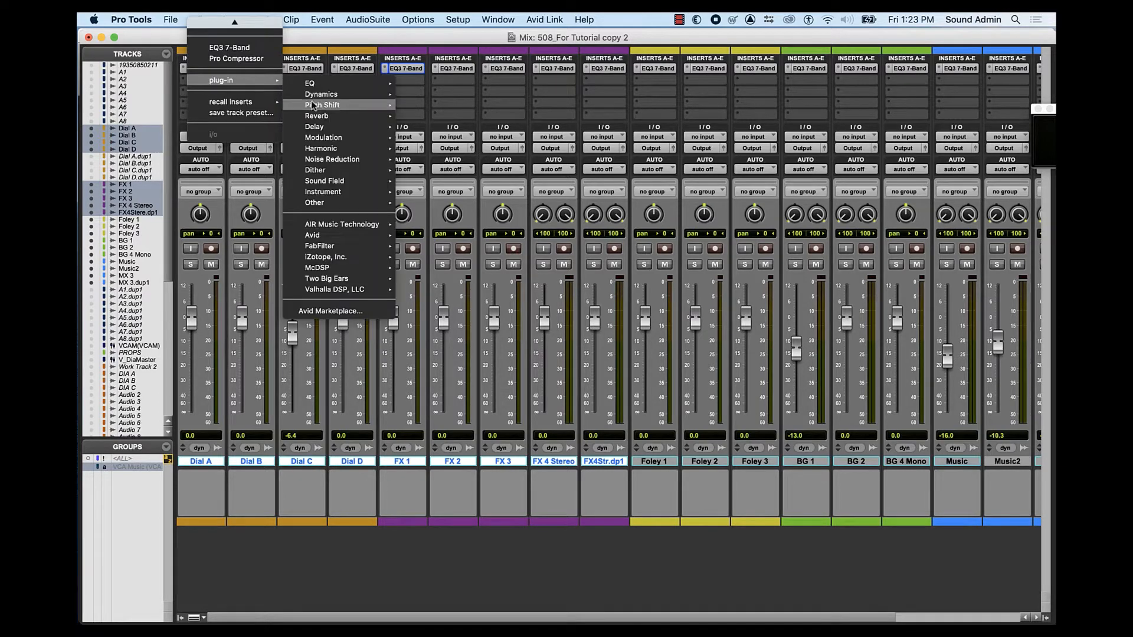
mouse_move(331, 95)
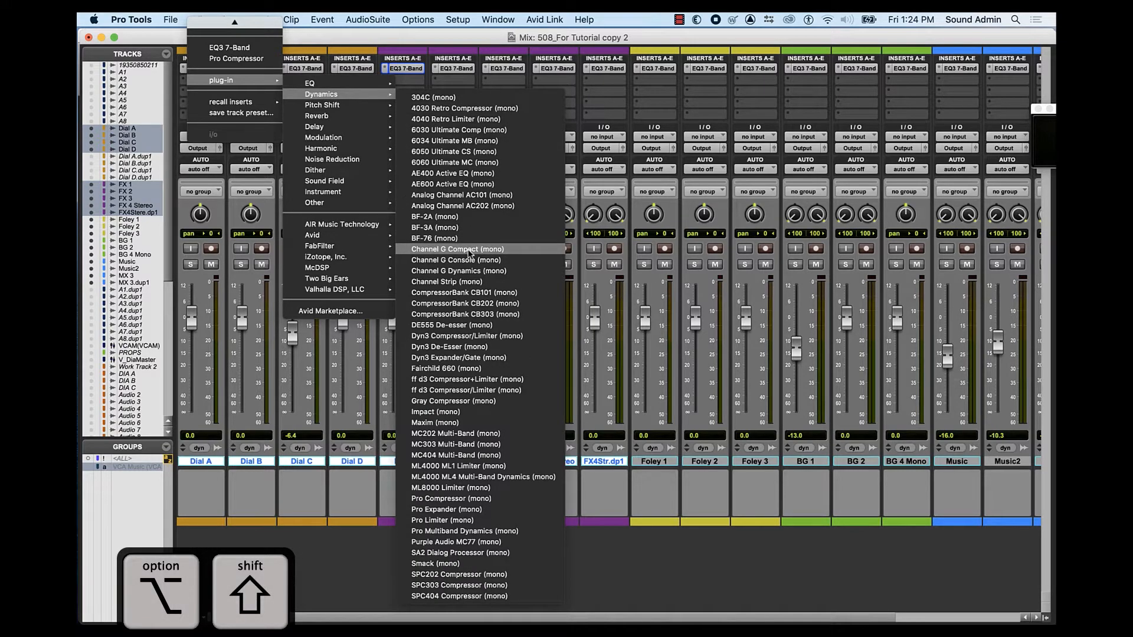
left_click(477, 501, "alt+shift")
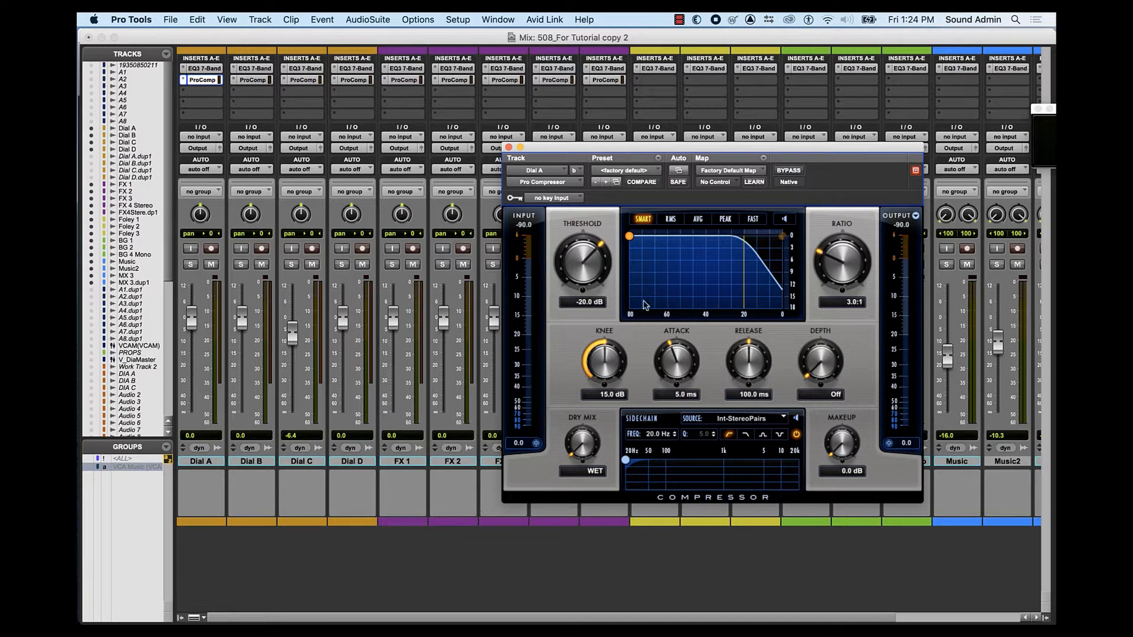
Step: Bypass the Pro Compressor on Dial A, and apply the bypass to all tracks from Dial A through FX4Str.dp1
left_click(791, 174)
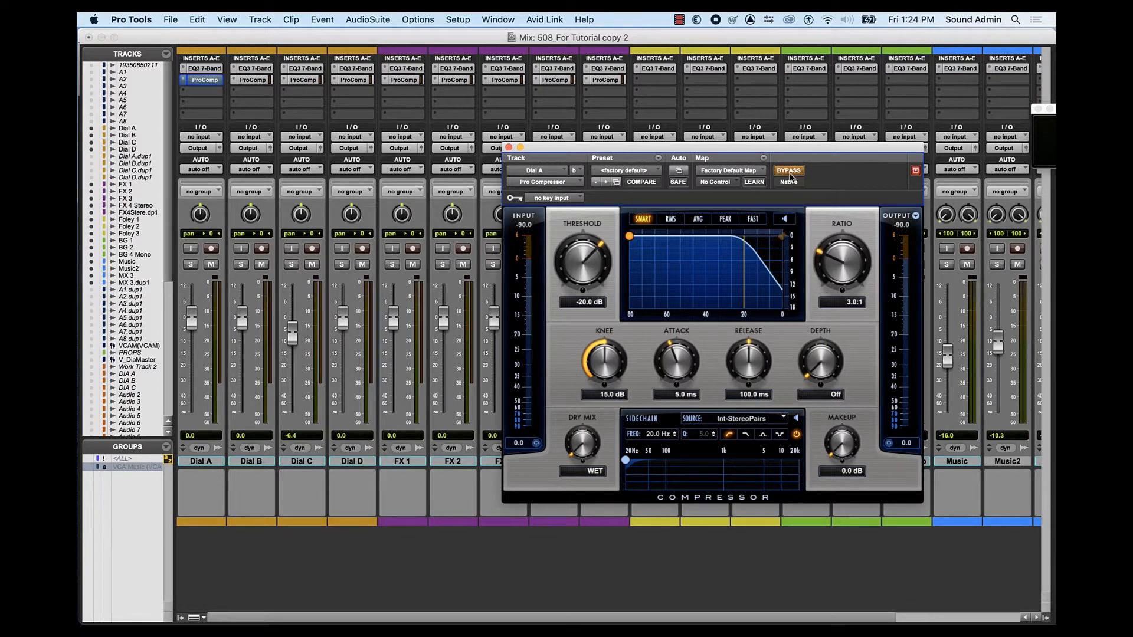
left_click(211, 461)
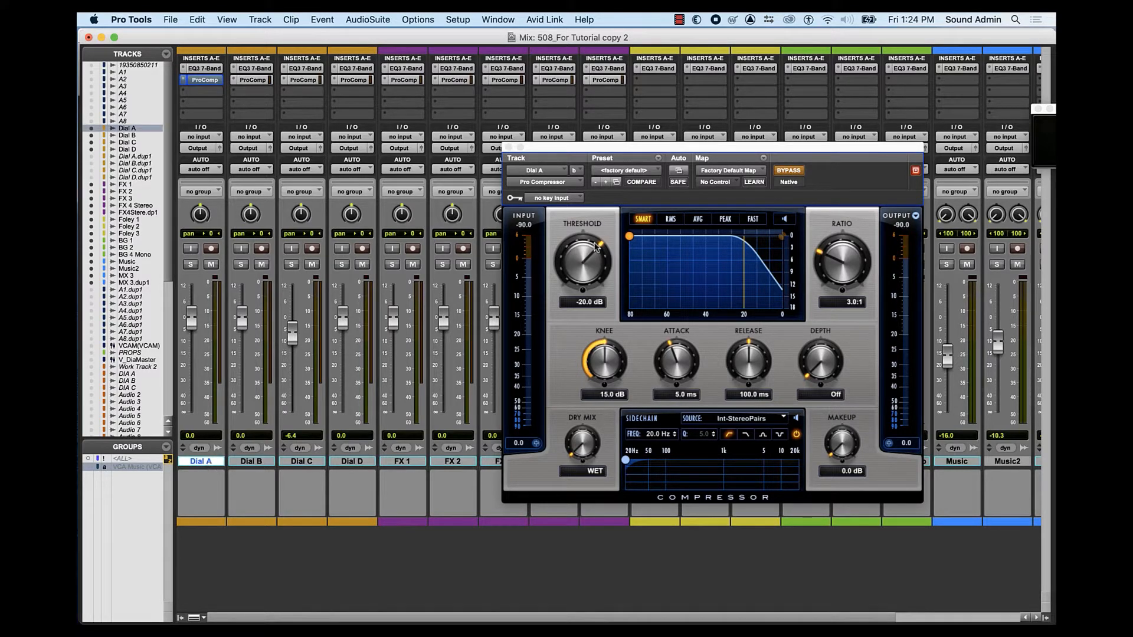
left_click_drag(602, 148, 754, 122)
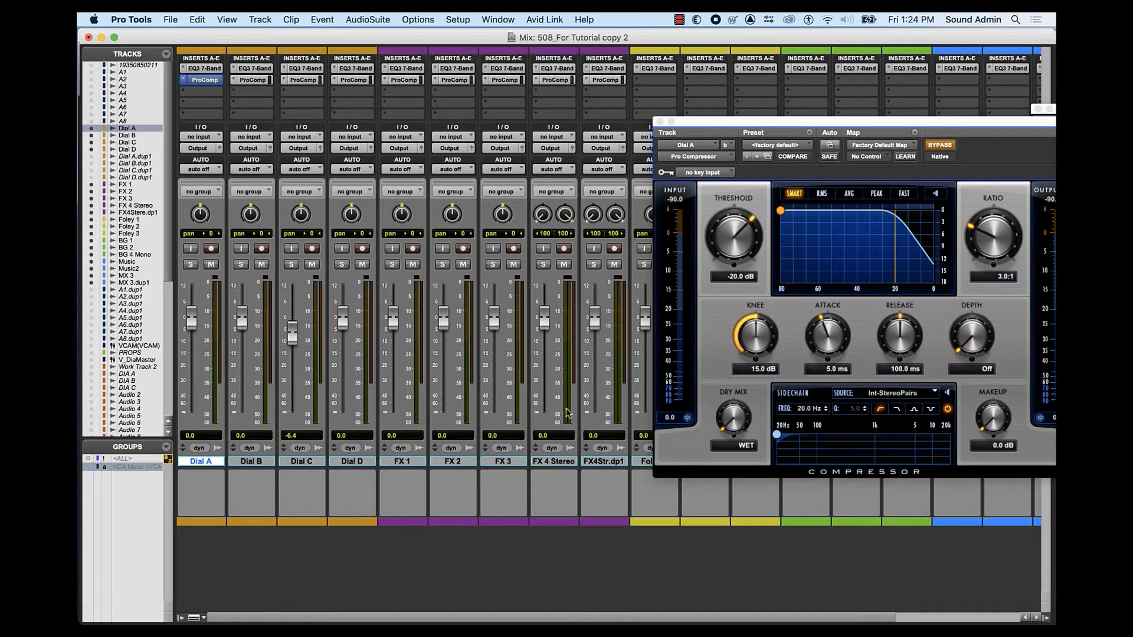
left_click(602, 463, "shift")
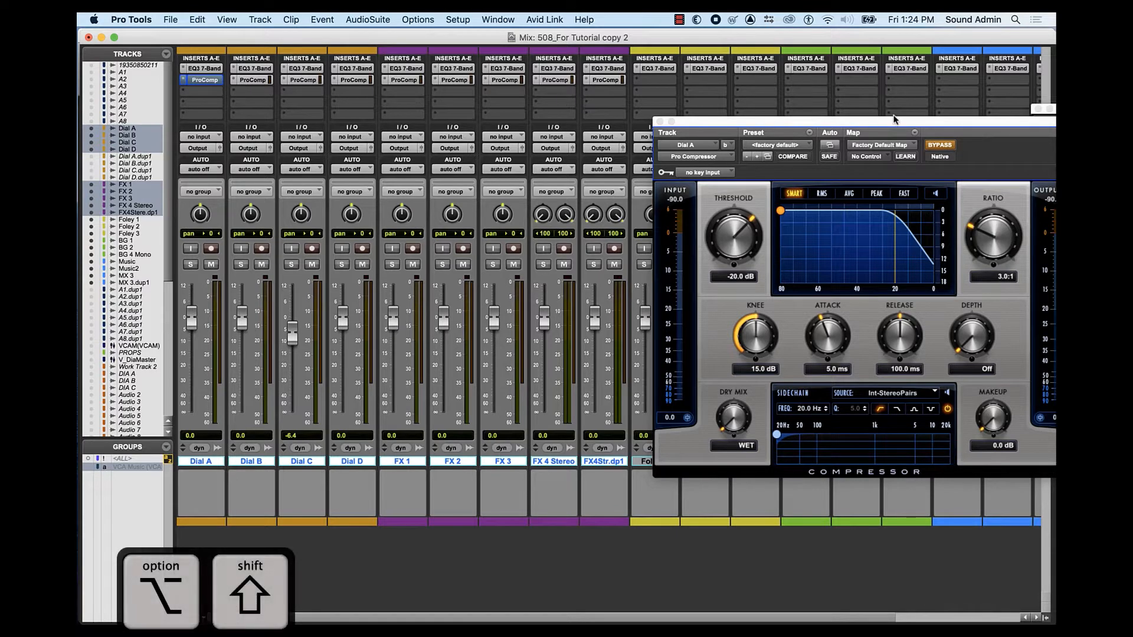
left_click(936, 146, "alt+shift")
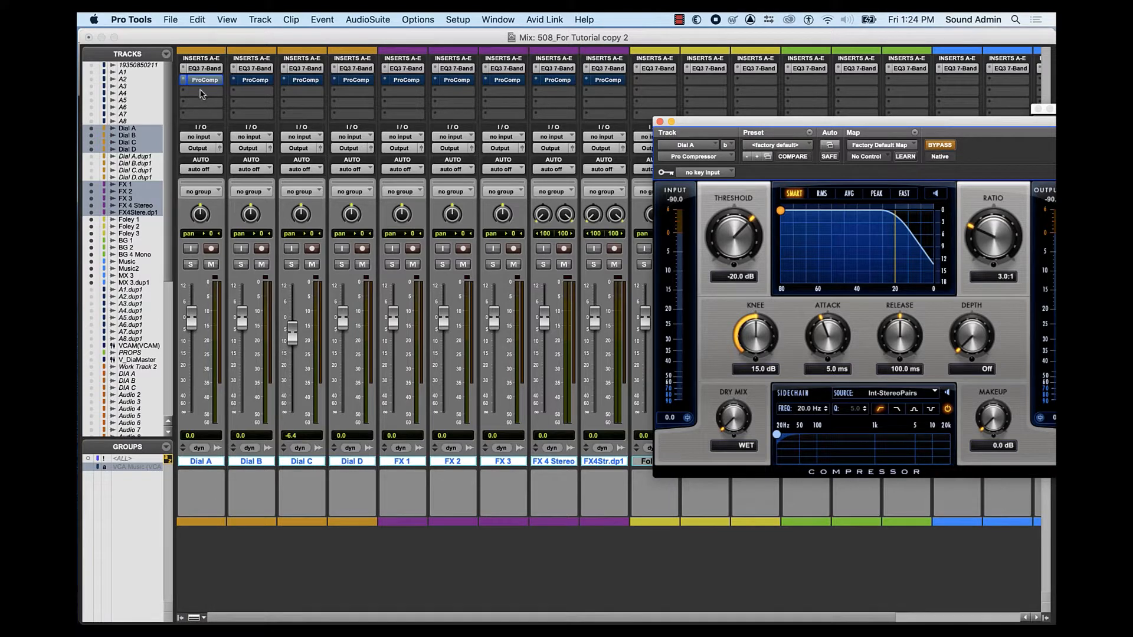
Step: Insert the McDSP NF575 Noise Filter (mono) in the third insert slot of the selected Dial and FX tracks
left_click(201, 93)
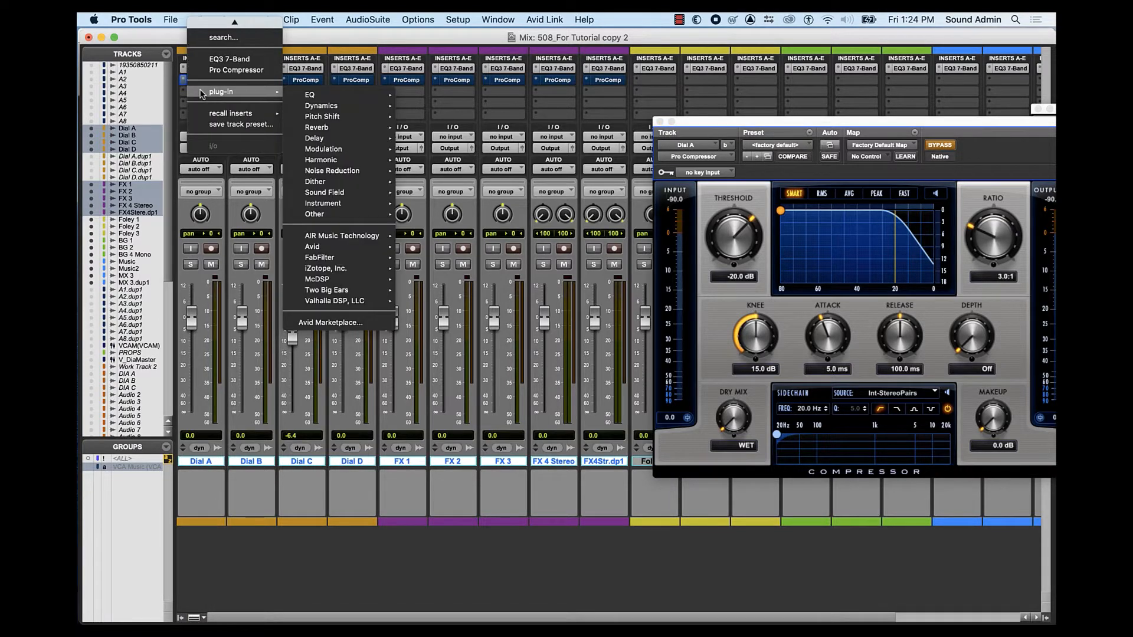
mouse_move(307, 96)
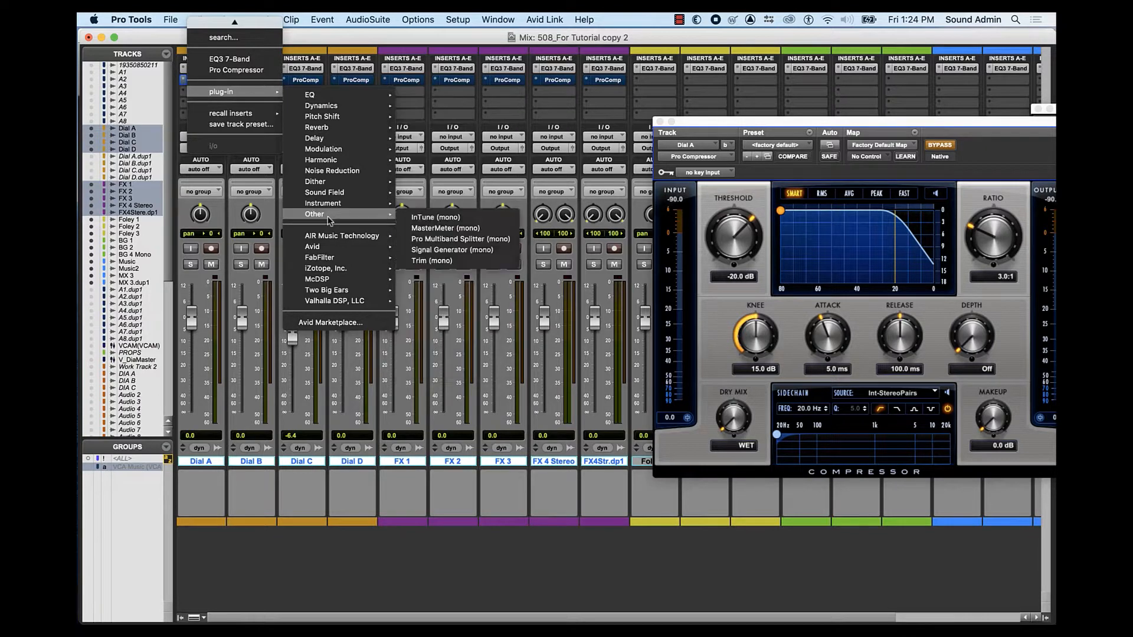
mouse_move(331, 282)
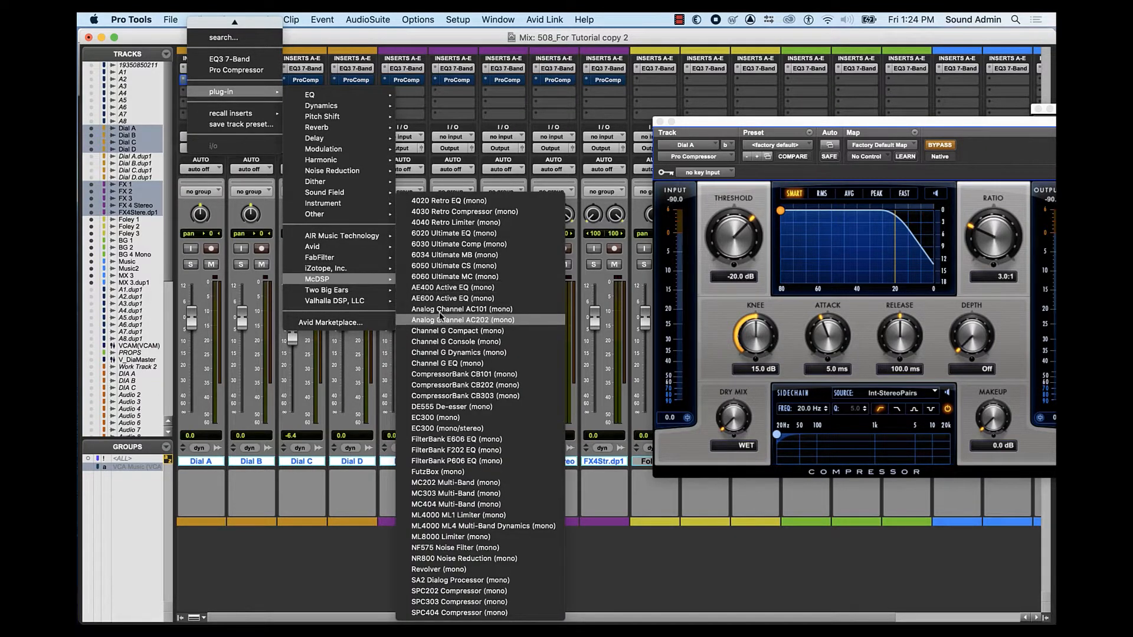
left_click(478, 552)
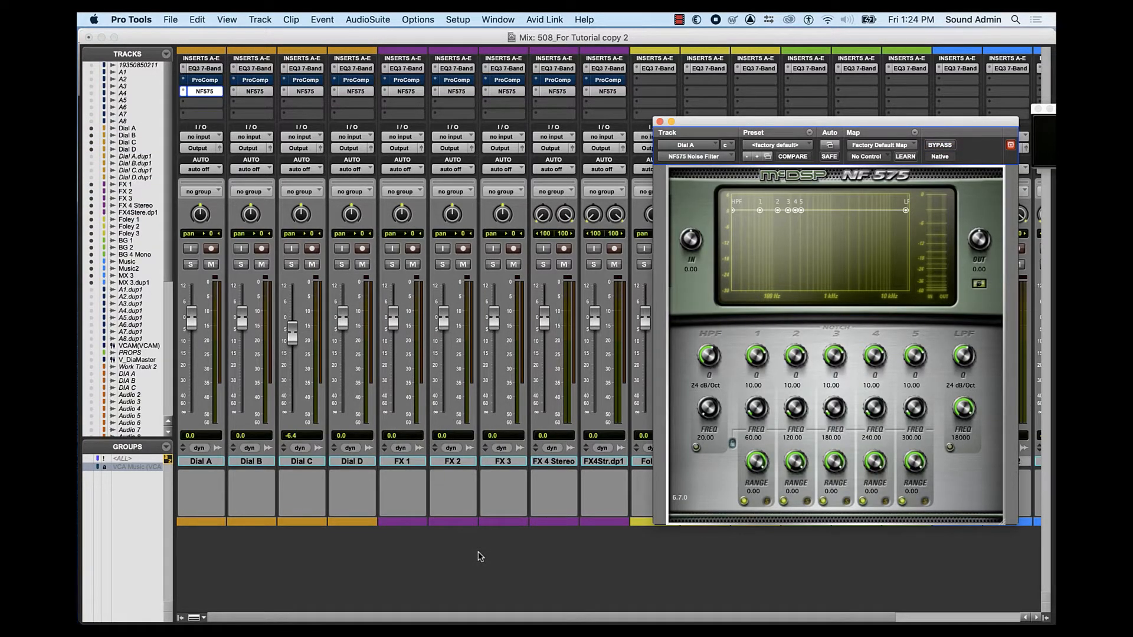
Step: Save the session and close the NF575 plug-in window
left_click(167, 21)
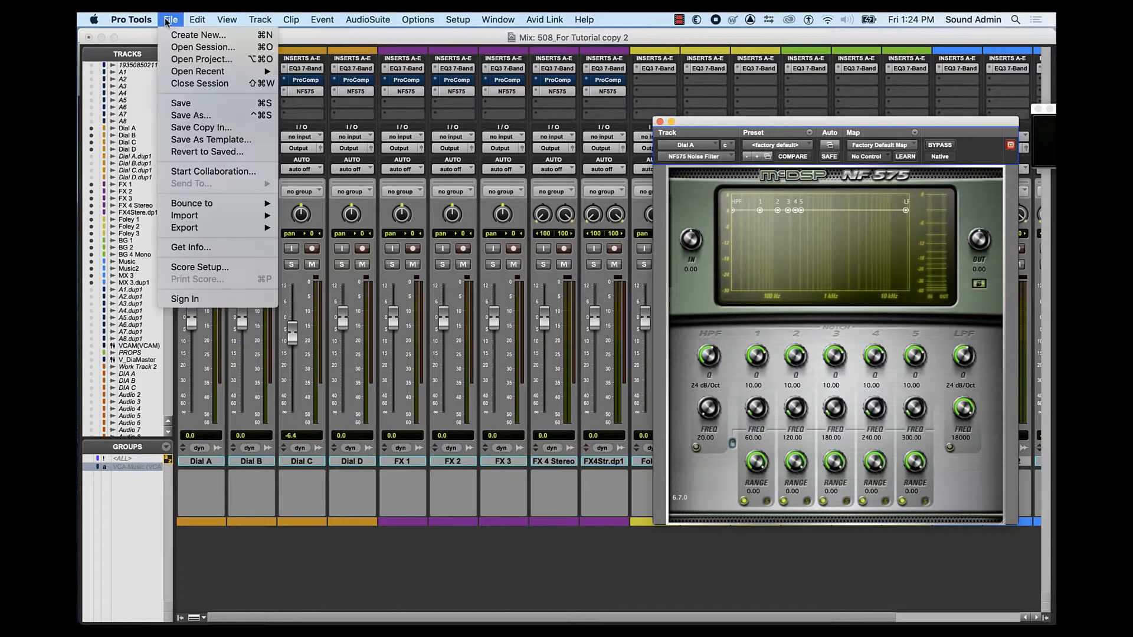
left_click(191, 105)
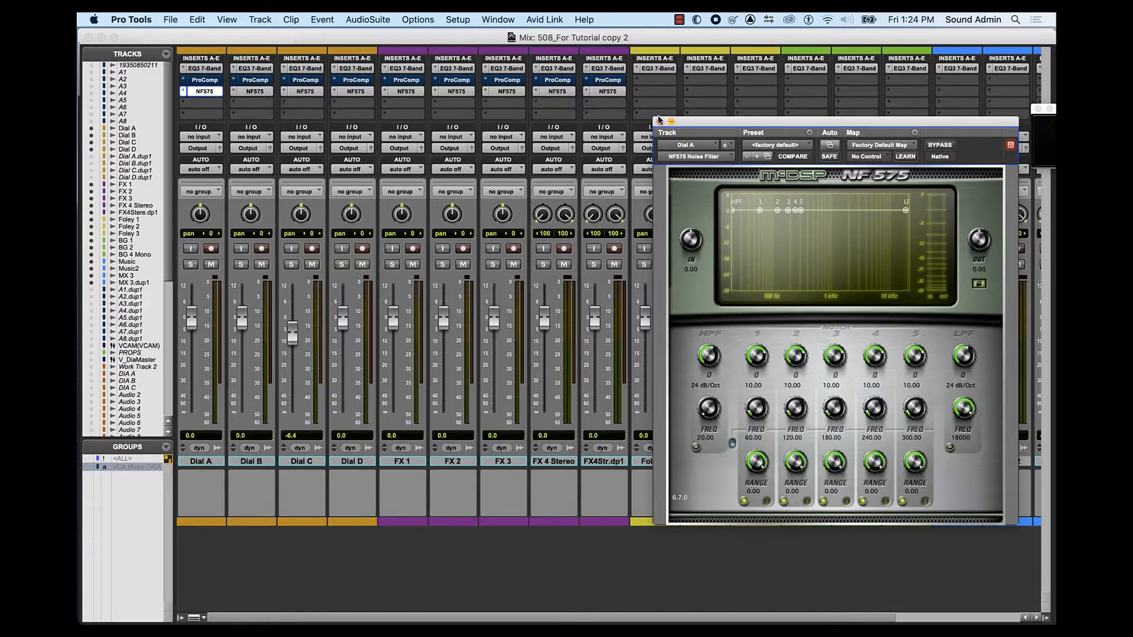
left_click(659, 122)
Step: Review the Playback Engine settings, including the selected device and buffer size, and close the dialog
left_click(455, 19)
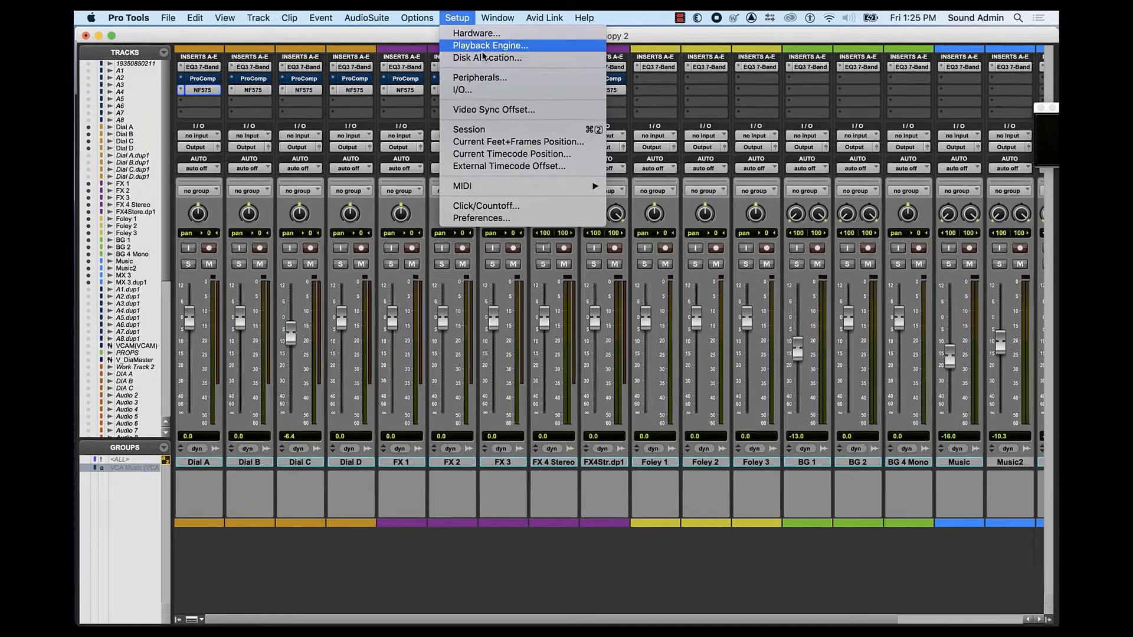
left_click(482, 47)
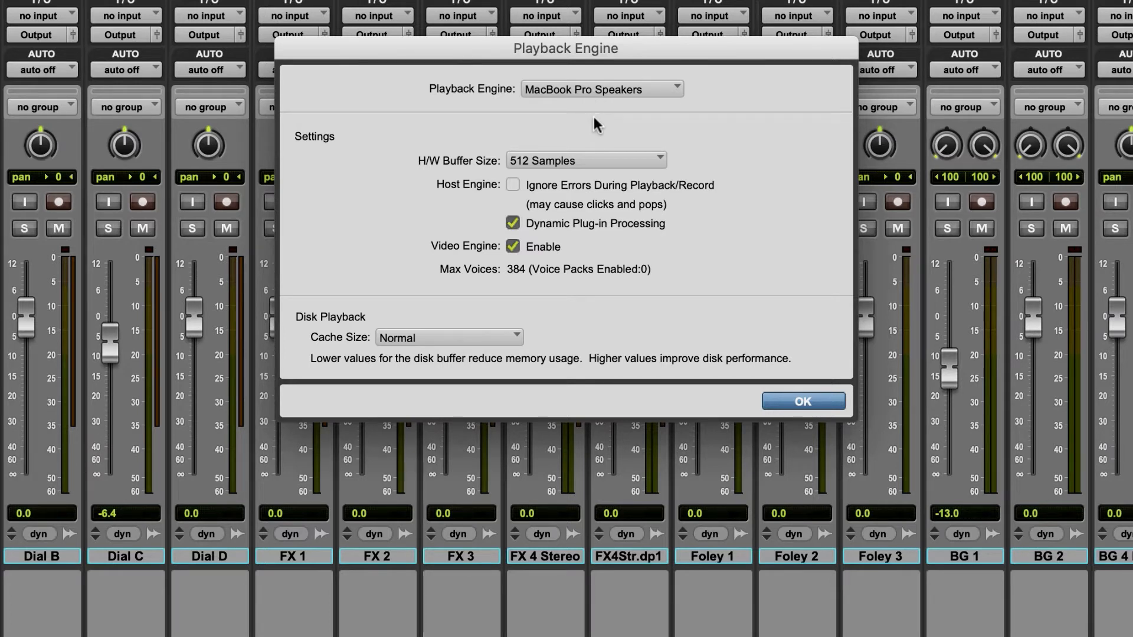
left_click(791, 400)
Step: Open the I/O Setup and examine the Input, Output, Bus, Insert, Mic Preamps and H/W Insert Delay pages
left_click(461, 8)
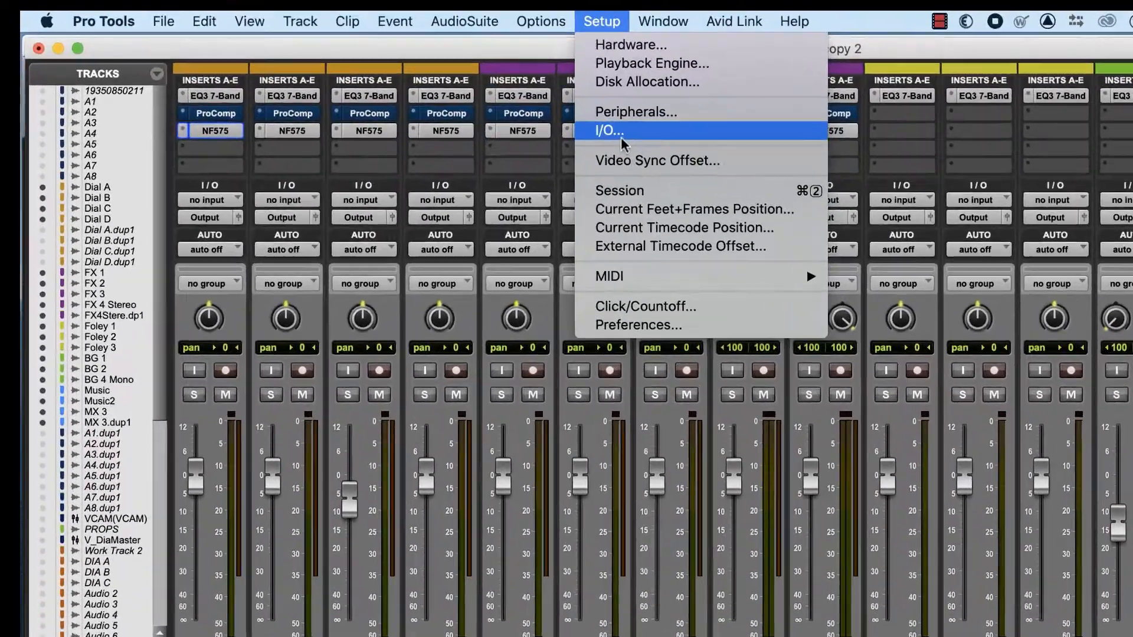
left_click(466, 83)
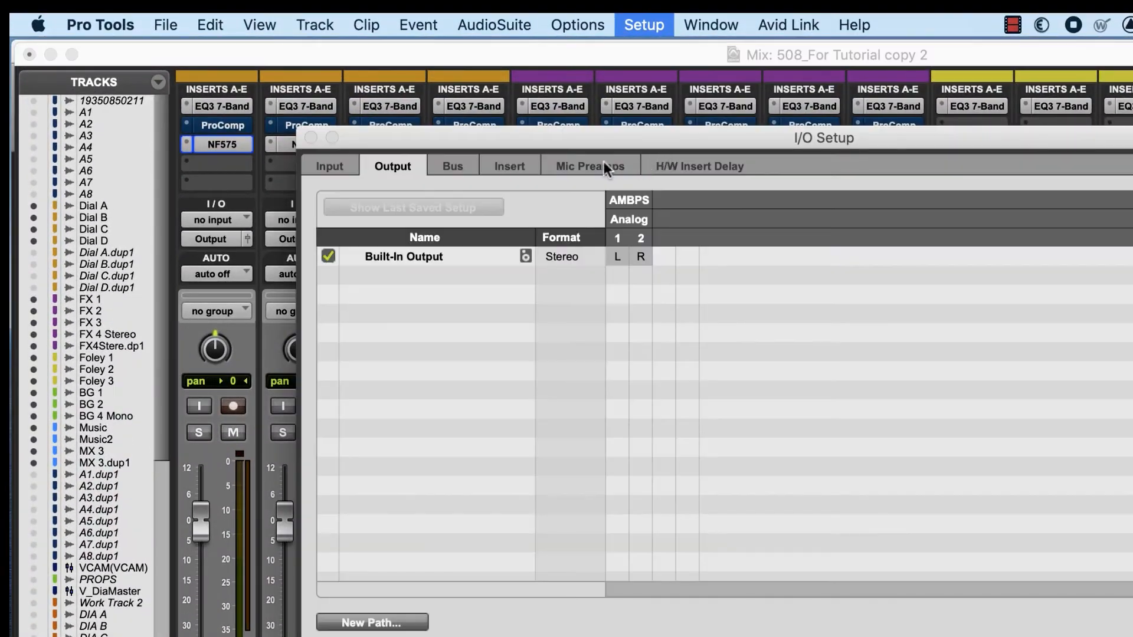
left_click(339, 166)
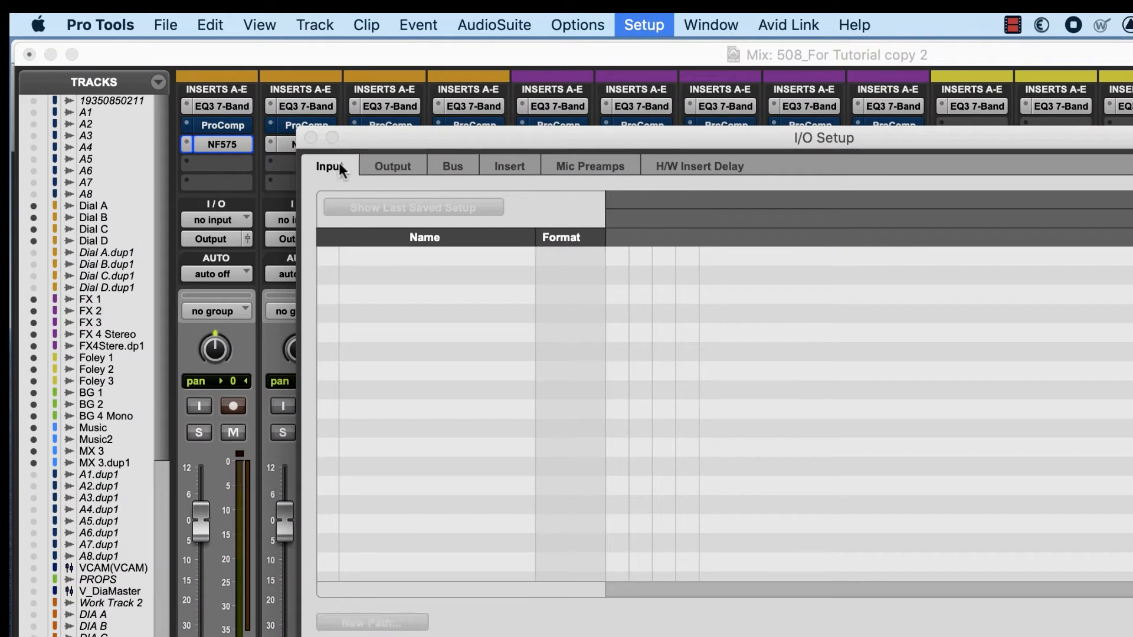
left_click(382, 166)
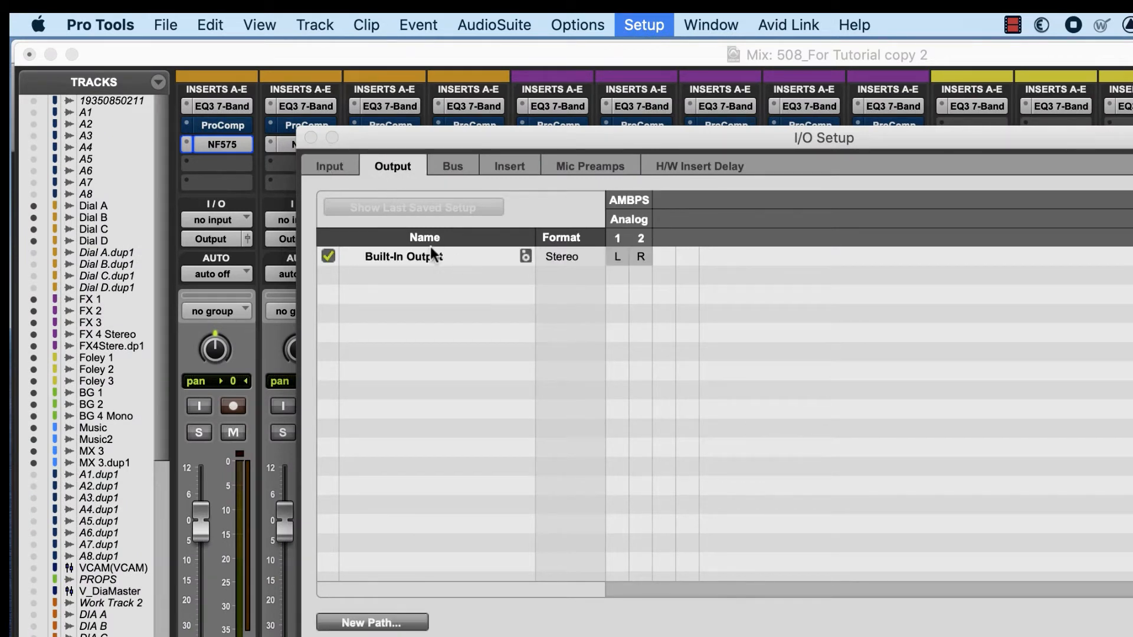
left_click(457, 165)
left_click(501, 169)
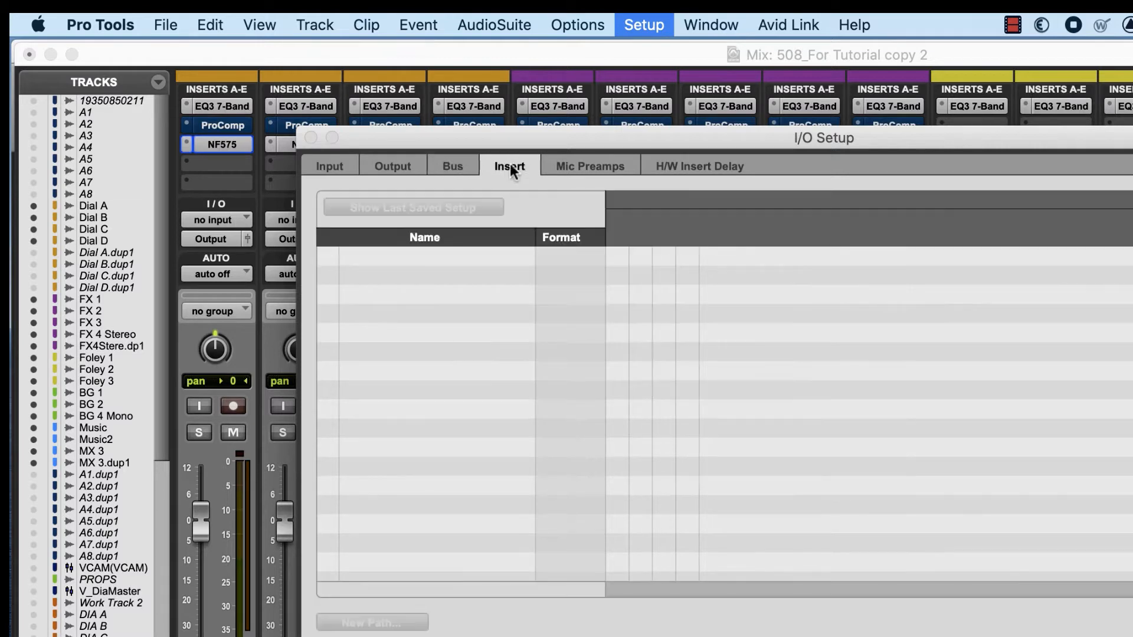
left_click(581, 169)
left_click(684, 170)
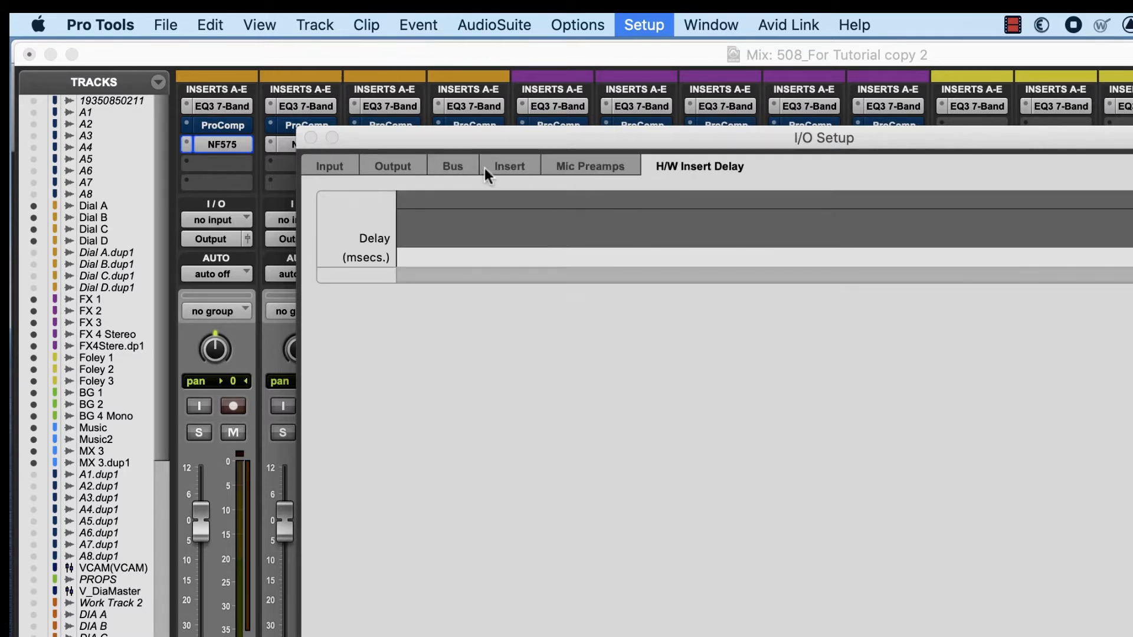
Step: Delete the Output bus path in the I/O Setup, including its track assignments
left_click(457, 170)
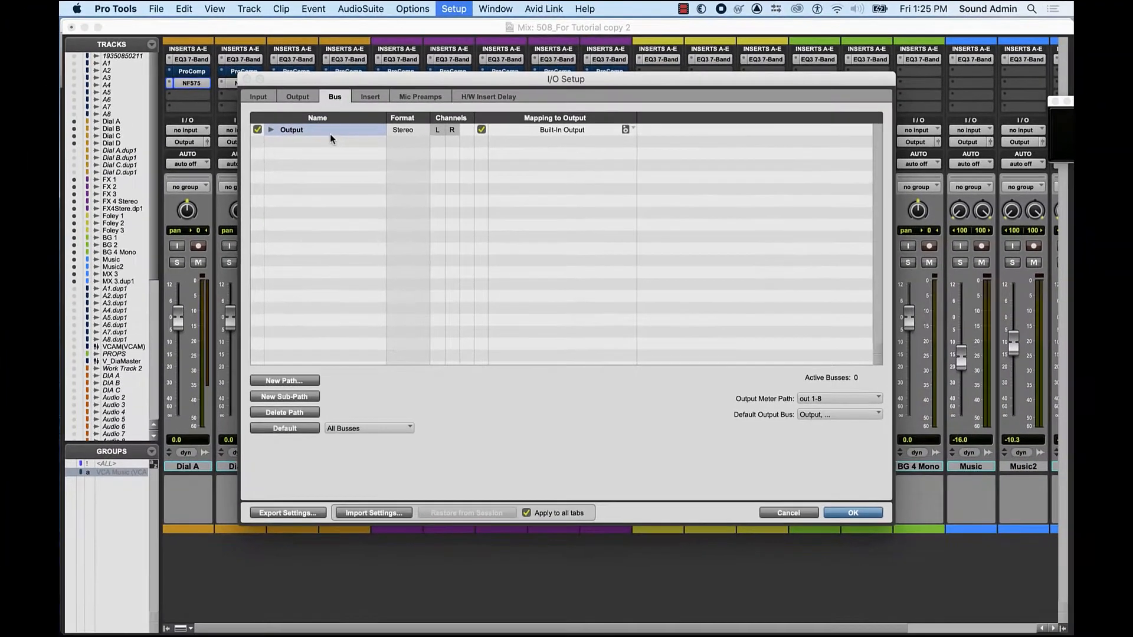
key("Delete")
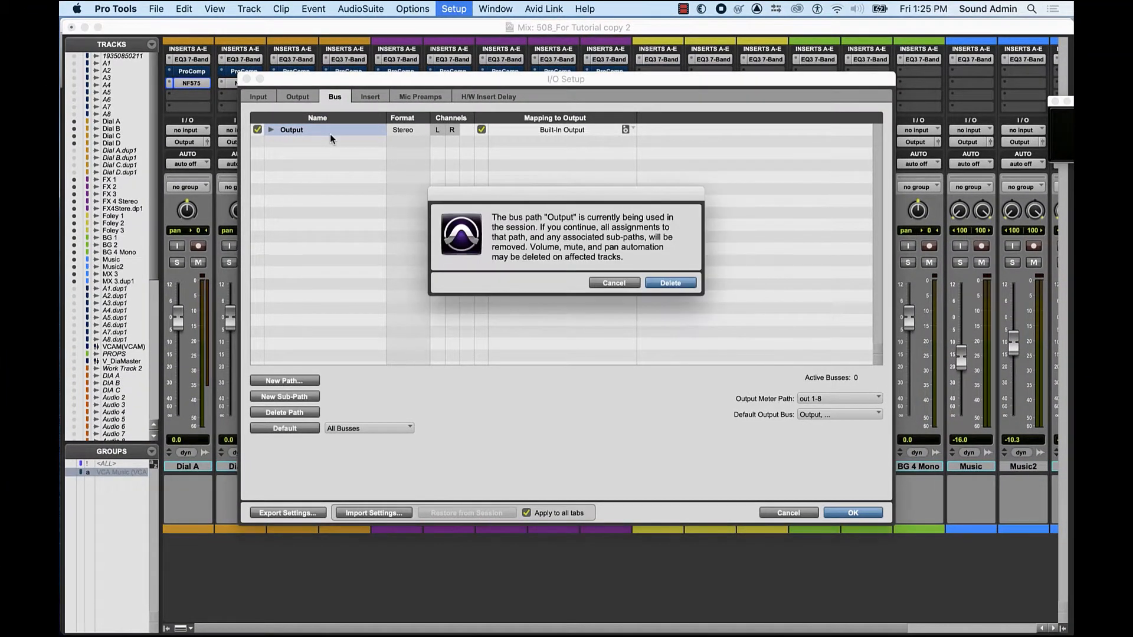
left_click(682, 286)
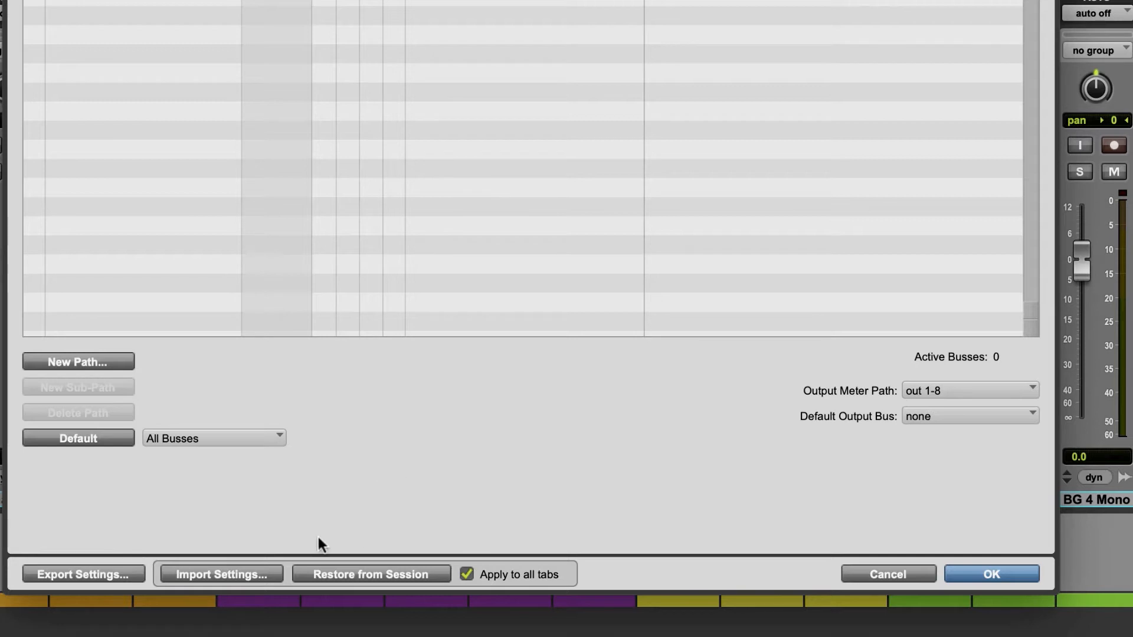
Step: Import the I/O settings file 310_508_541_Fall2020_Remote_IO.pio into the session
left_click(241, 575)
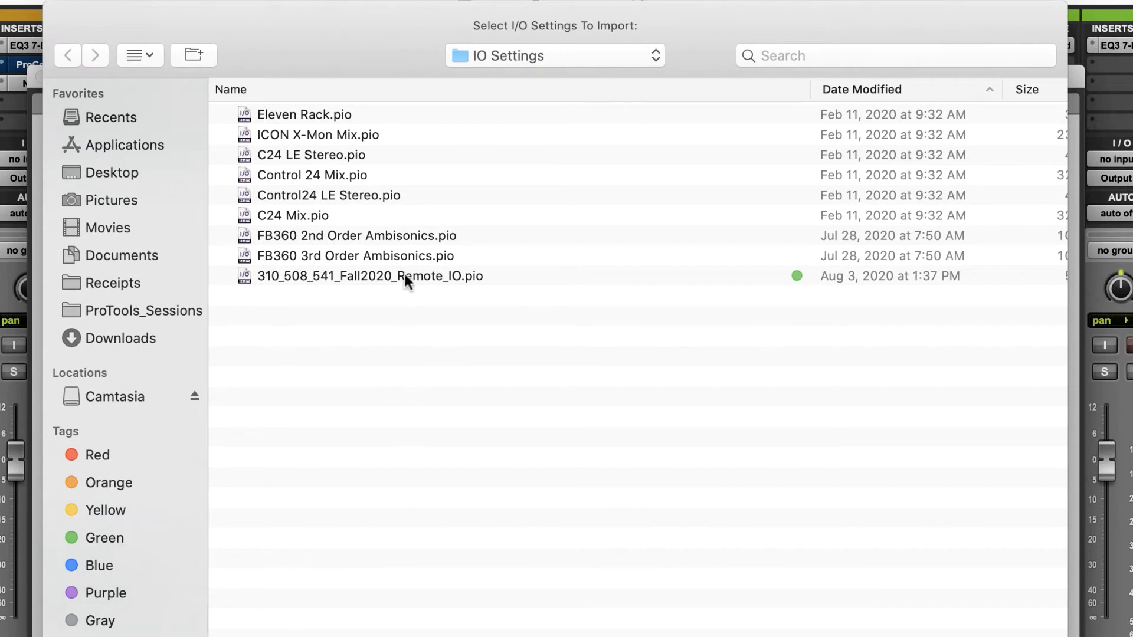
left_click(405, 276)
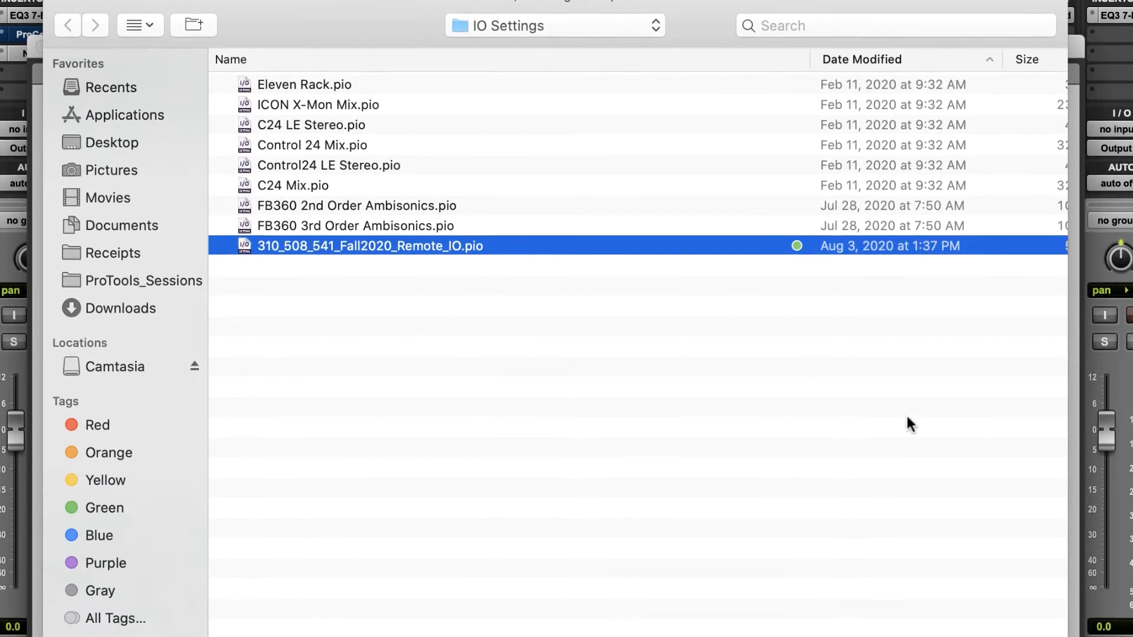
left_click(1033, 621)
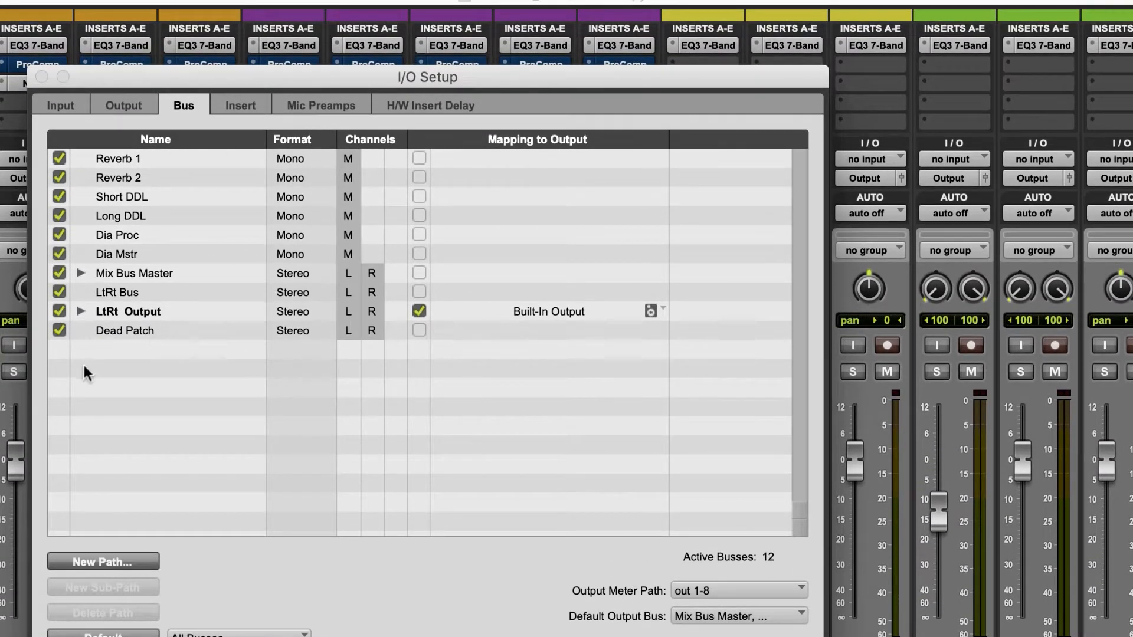
Step: Check the Output, Insert, Input and Bus pages after the import and apply the I/O Setup
left_click(137, 107)
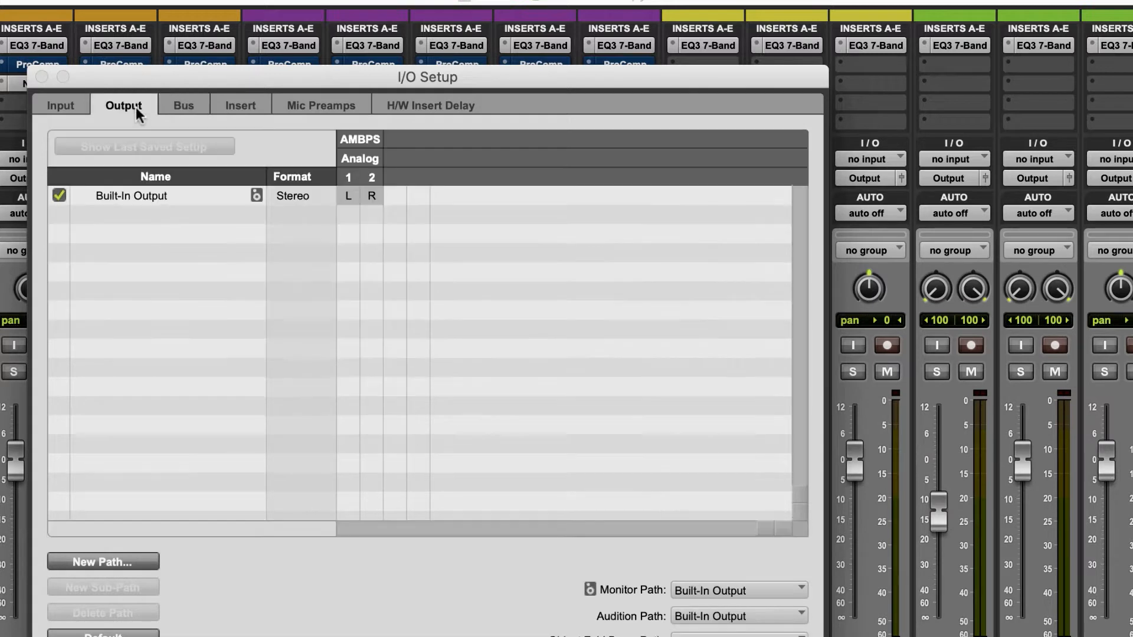
left_click(233, 110)
left_click(73, 105)
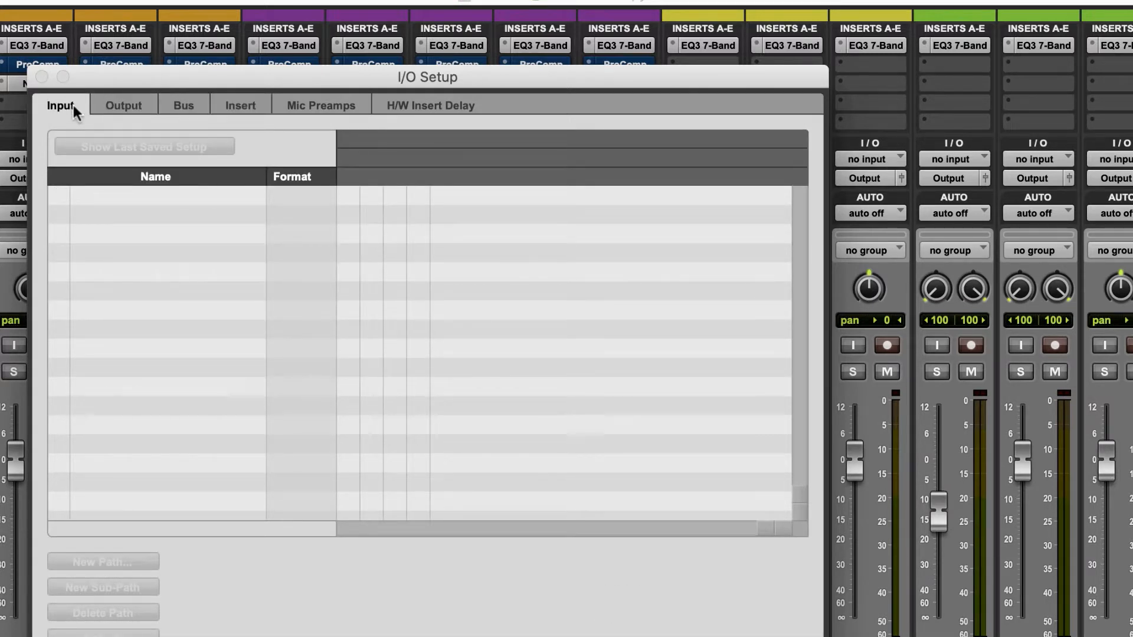
left_click(184, 106)
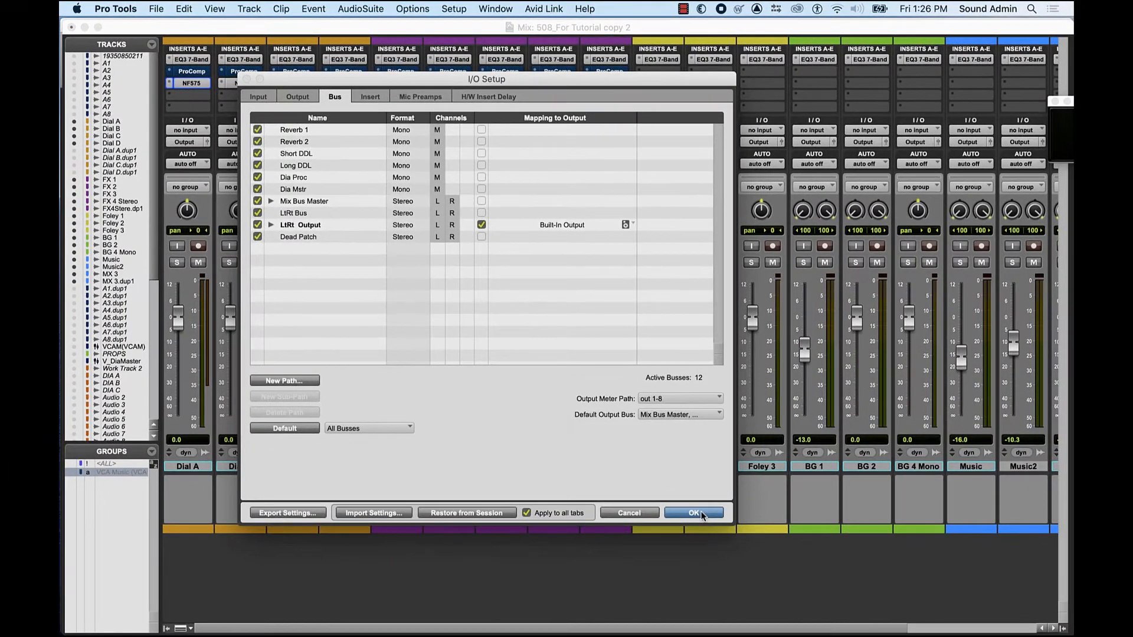
left_click(694, 513)
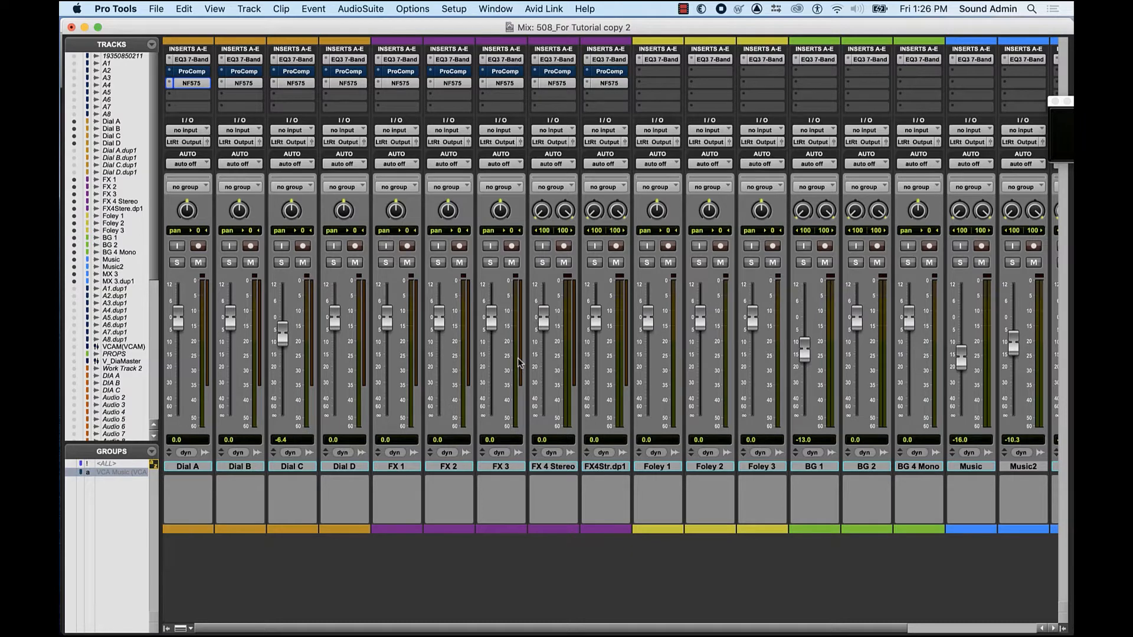
Step: Route the outputs of tracks Dial A through Dial D to the Dia Proc (Mono) bus
left_click(188, 466)
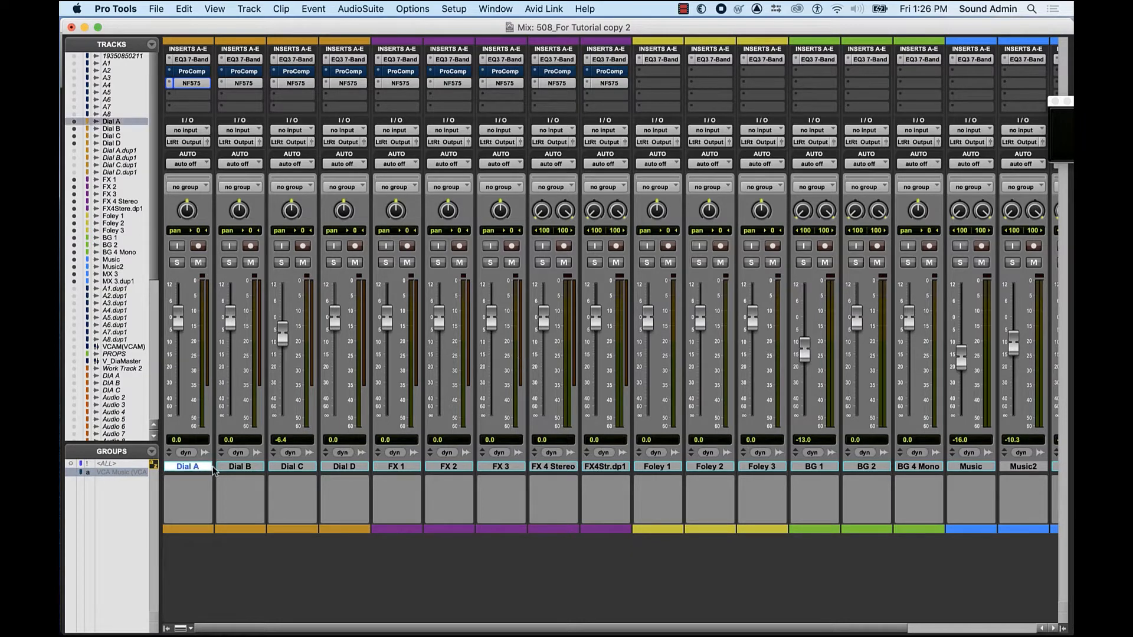
left_click(332, 469, "shift")
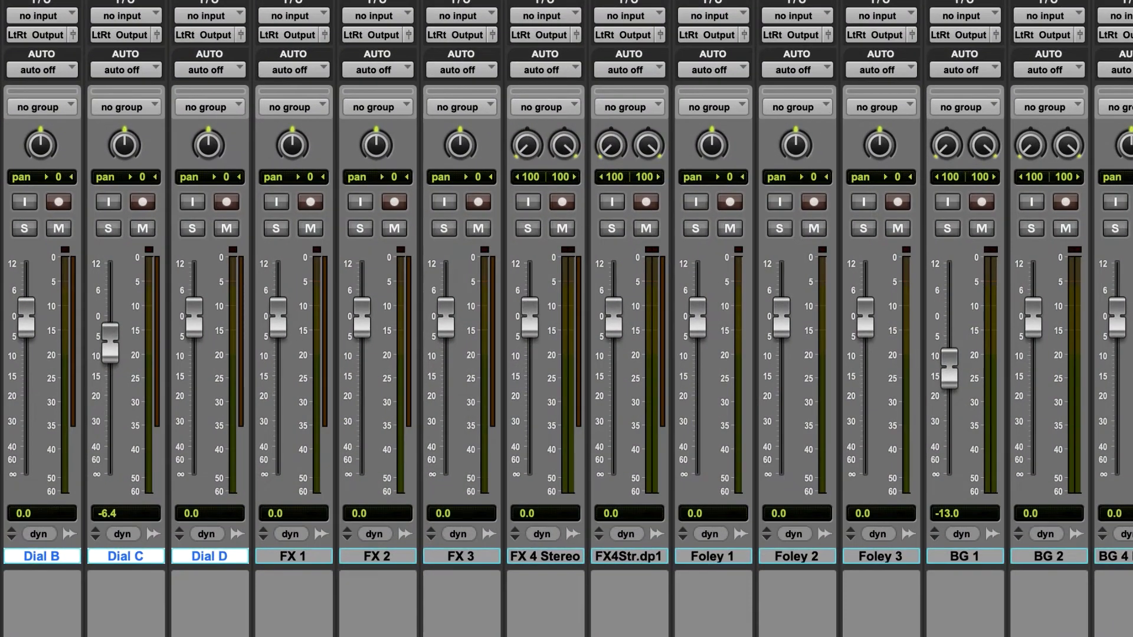
left_click(35, 35, "alt+shift")
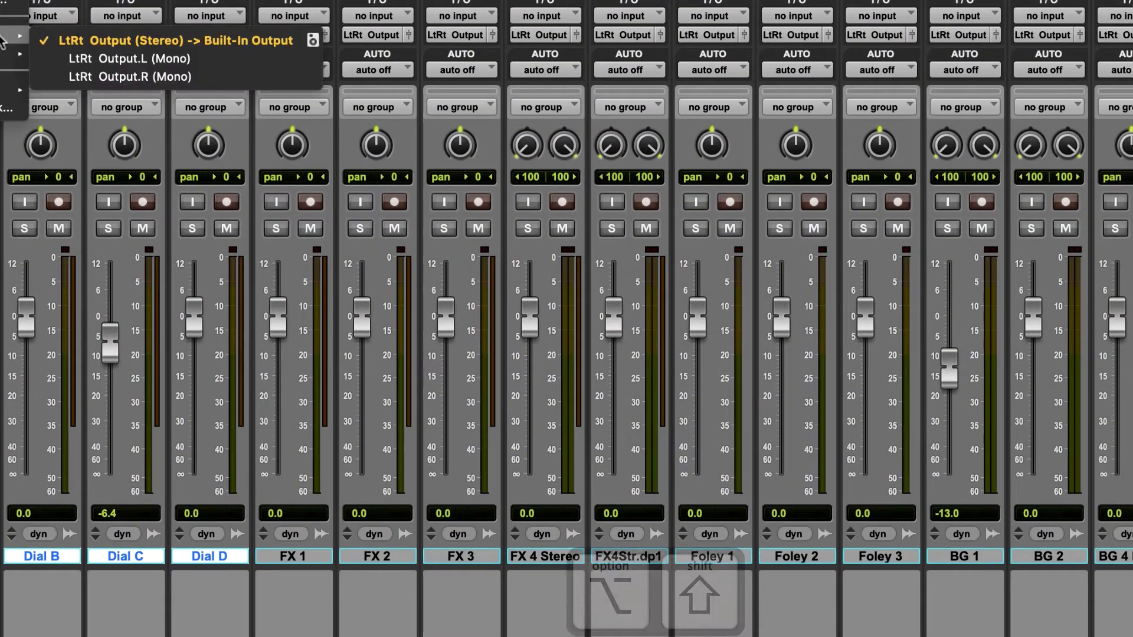
mouse_move(18, 54)
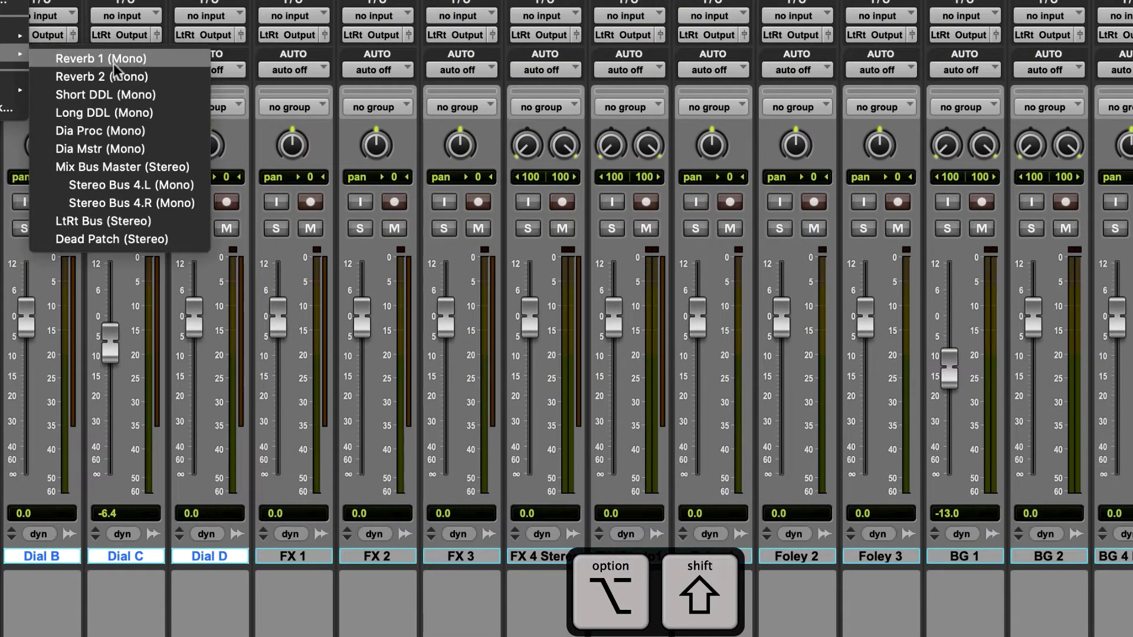
left_click(123, 131)
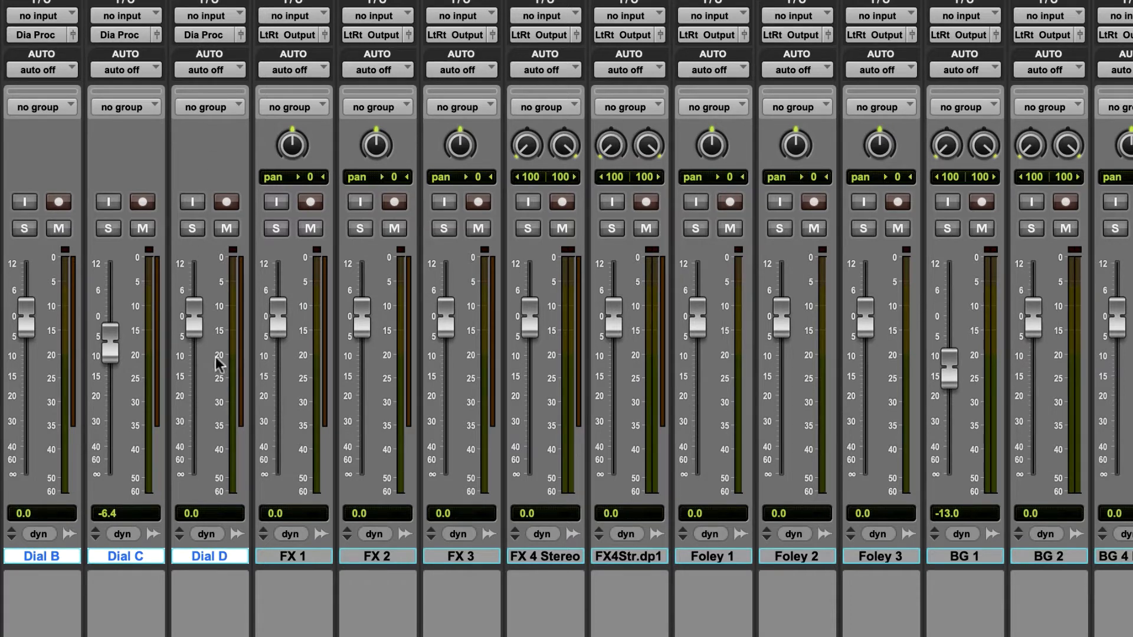
Step: Change the output of the Dial D track alone to the Dia Mstr (Mono) bus
left_click(288, 554)
left_click(233, 553)
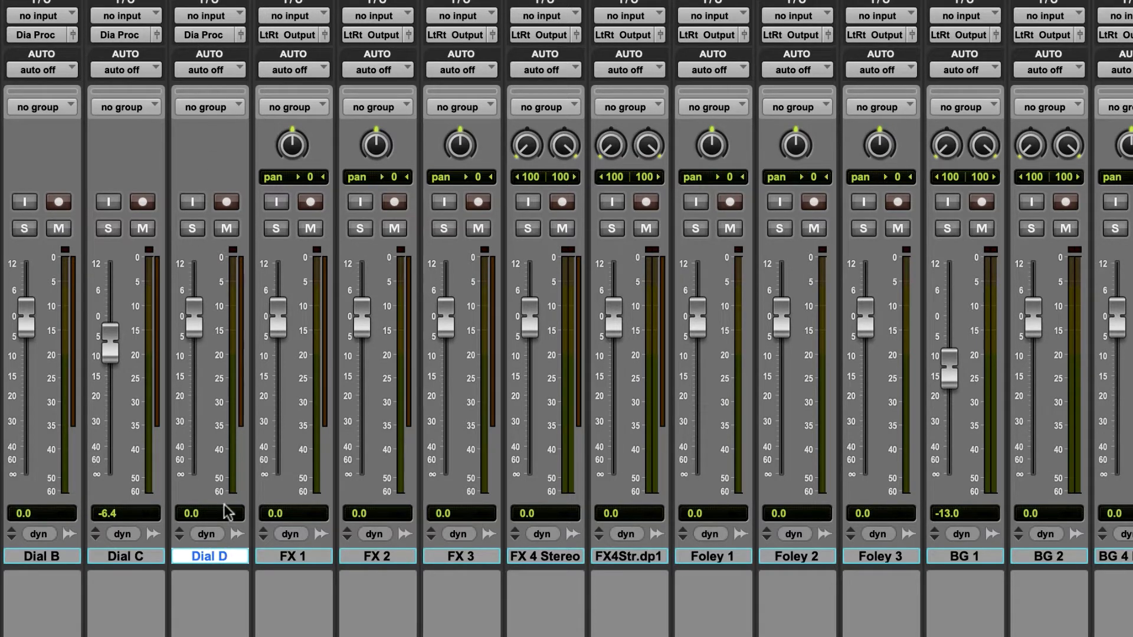
left_click(206, 34)
mouse_move(210, 46)
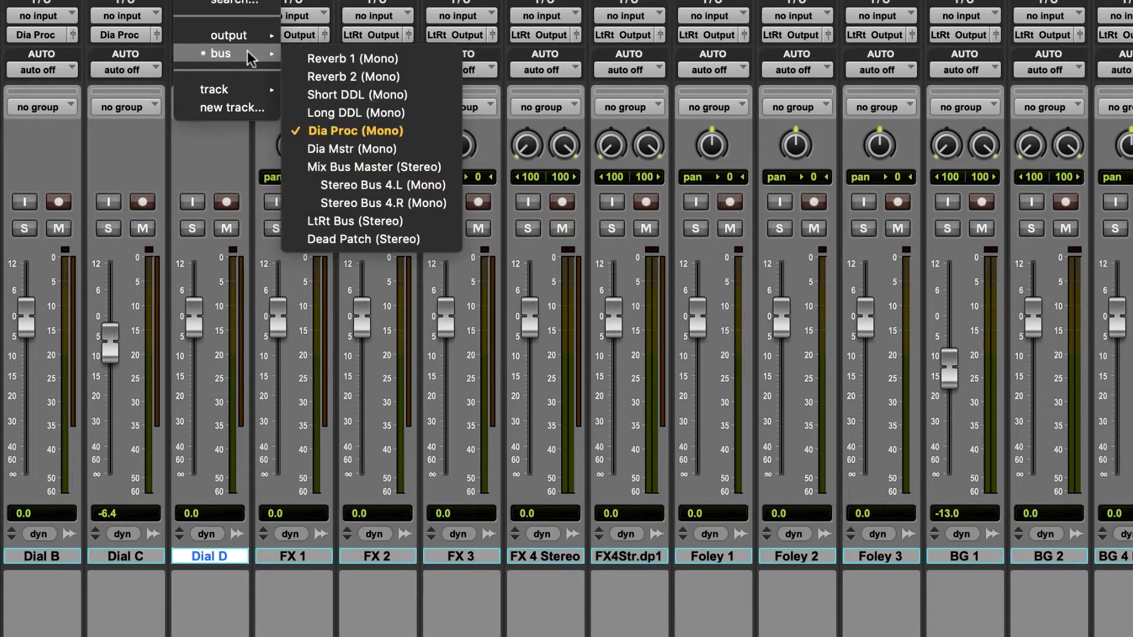
left_click(342, 150)
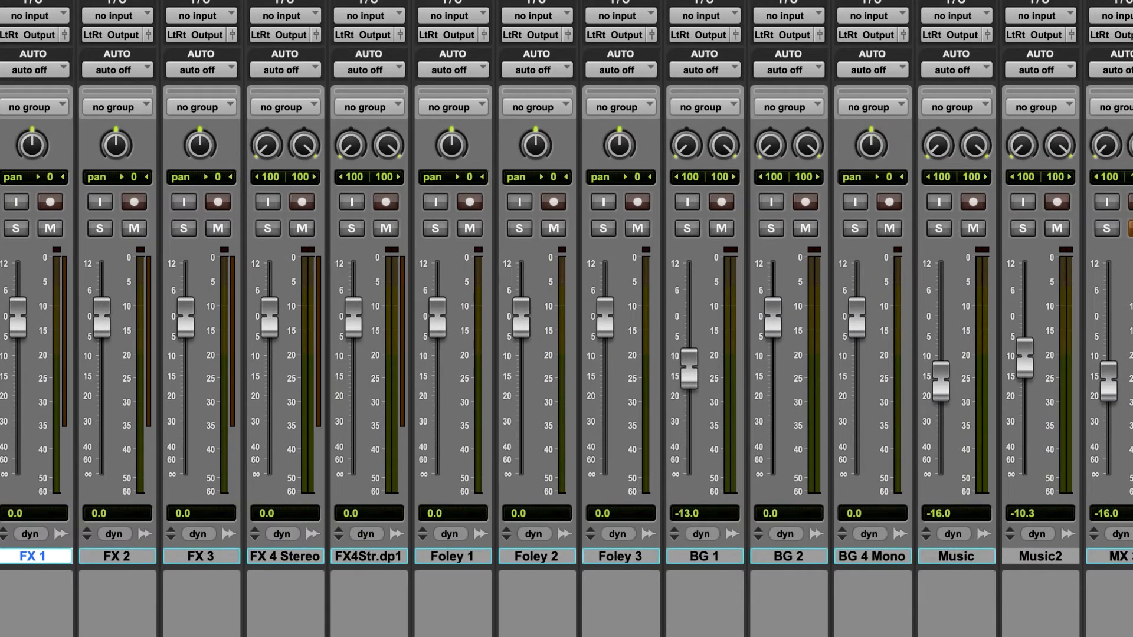
Step: Route all tracks from FX 1 through MX 3.dup1 to the Mix Bus Master (Stereo) bus and save the session
left_click(1119, 556, "shift")
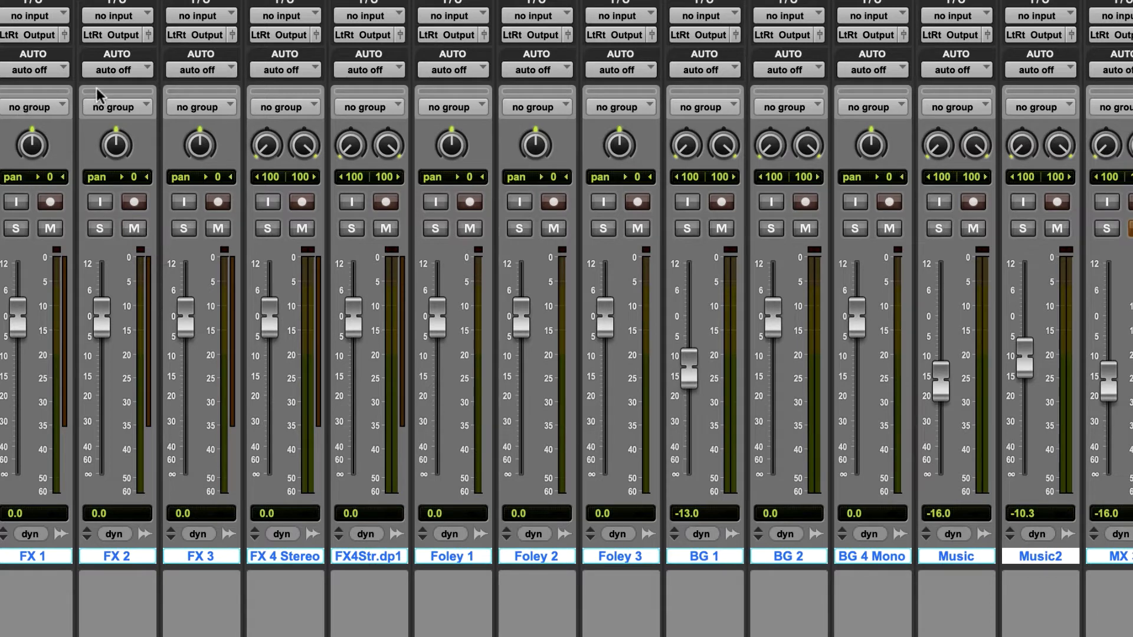
left_click(44, 37)
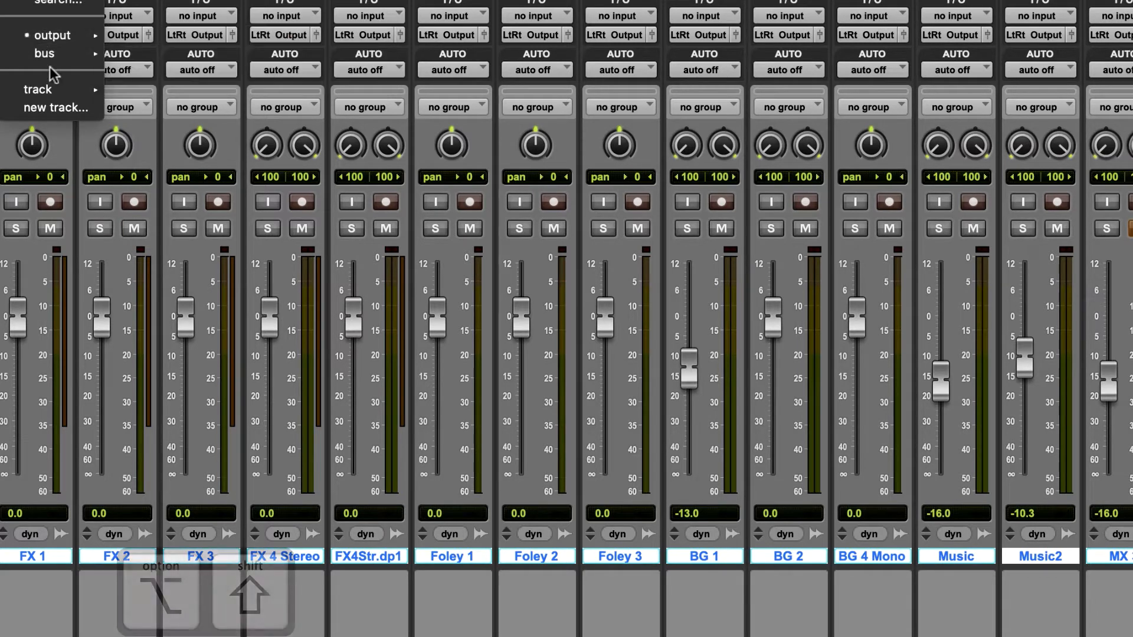
mouse_move(51, 56)
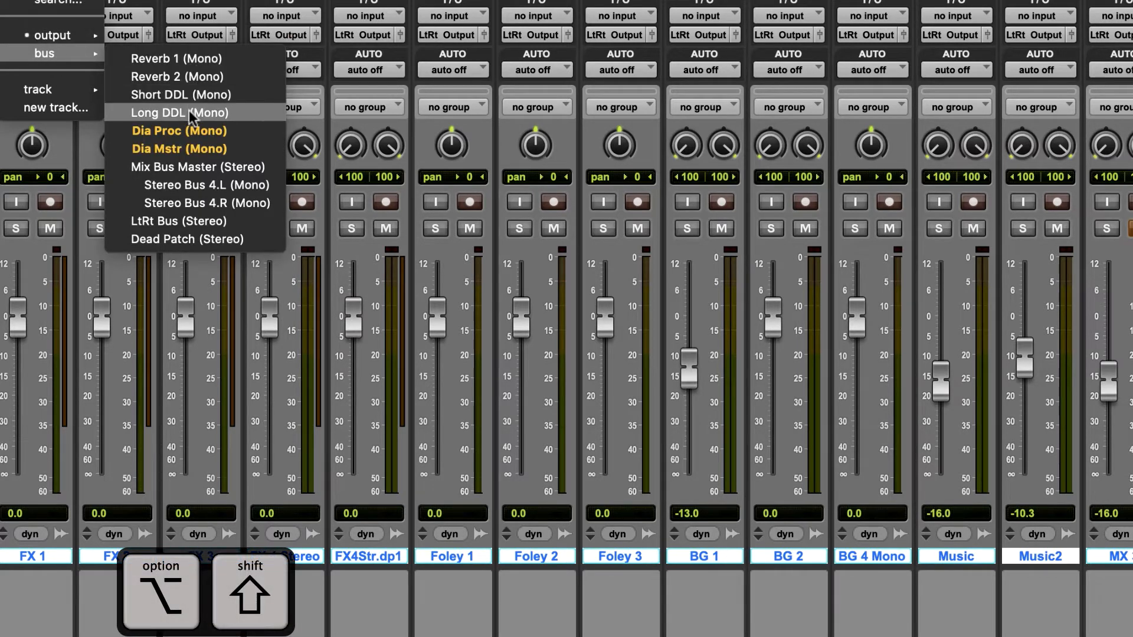
left_click(185, 168, "alt+shift")
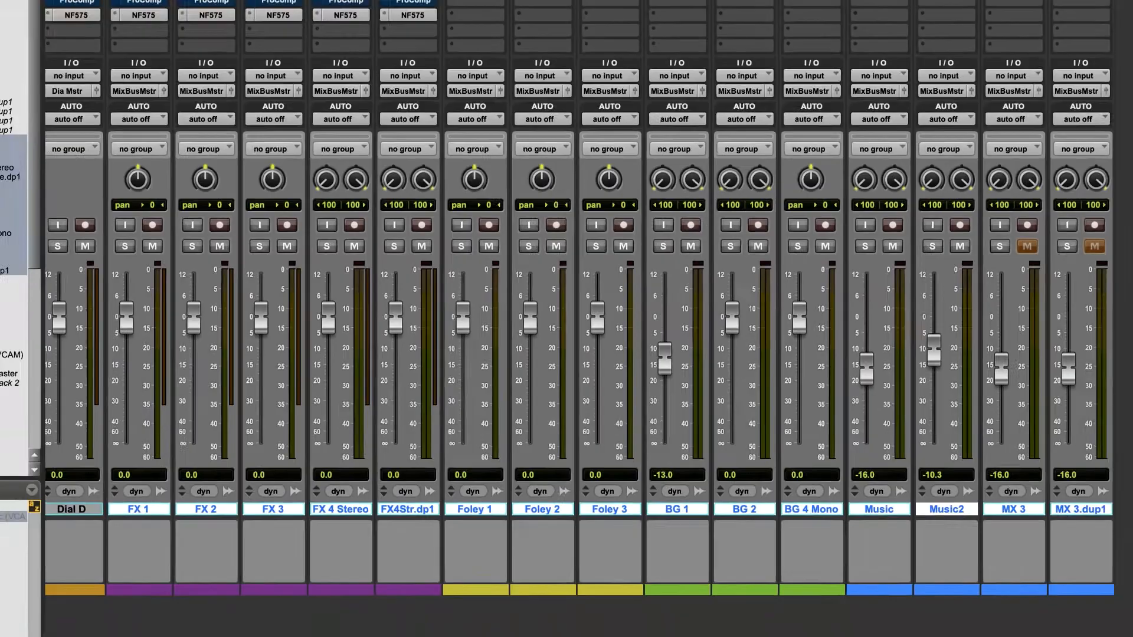
left_click(148, 4)
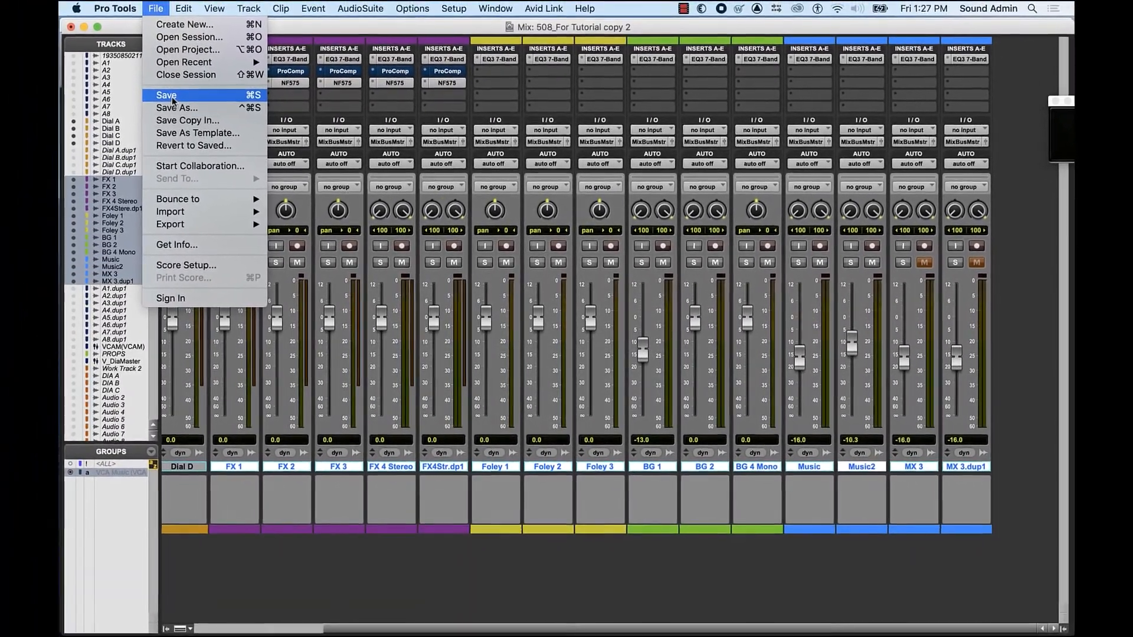
left_click(165, 92)
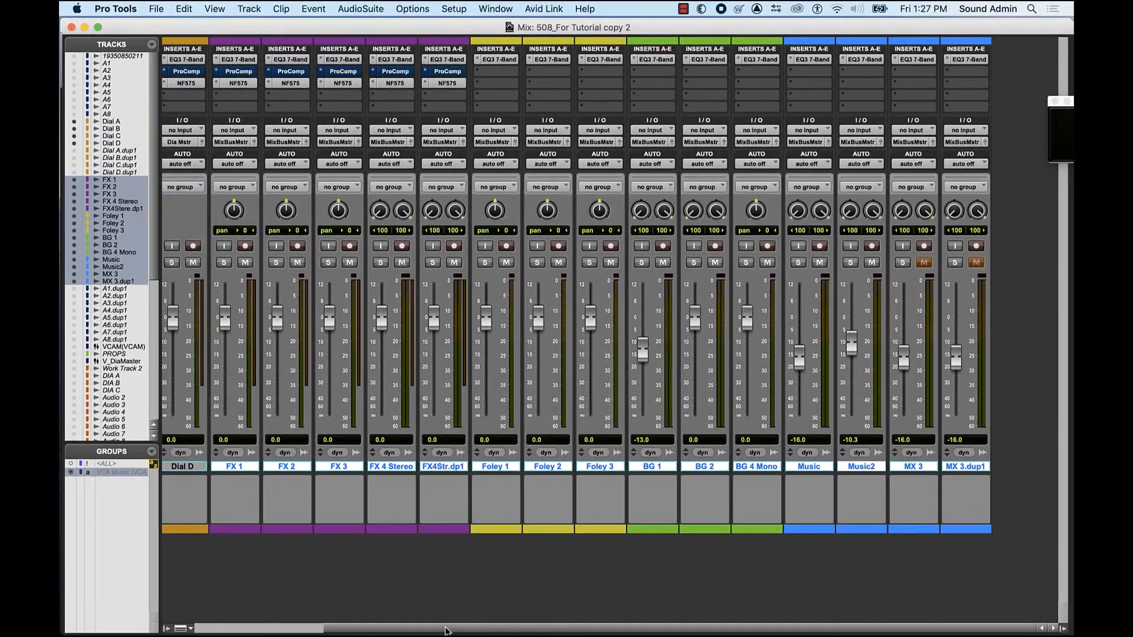
Step: Show Sends A-E in the Mix window
left_click_drag(448, 629, 287, 628)
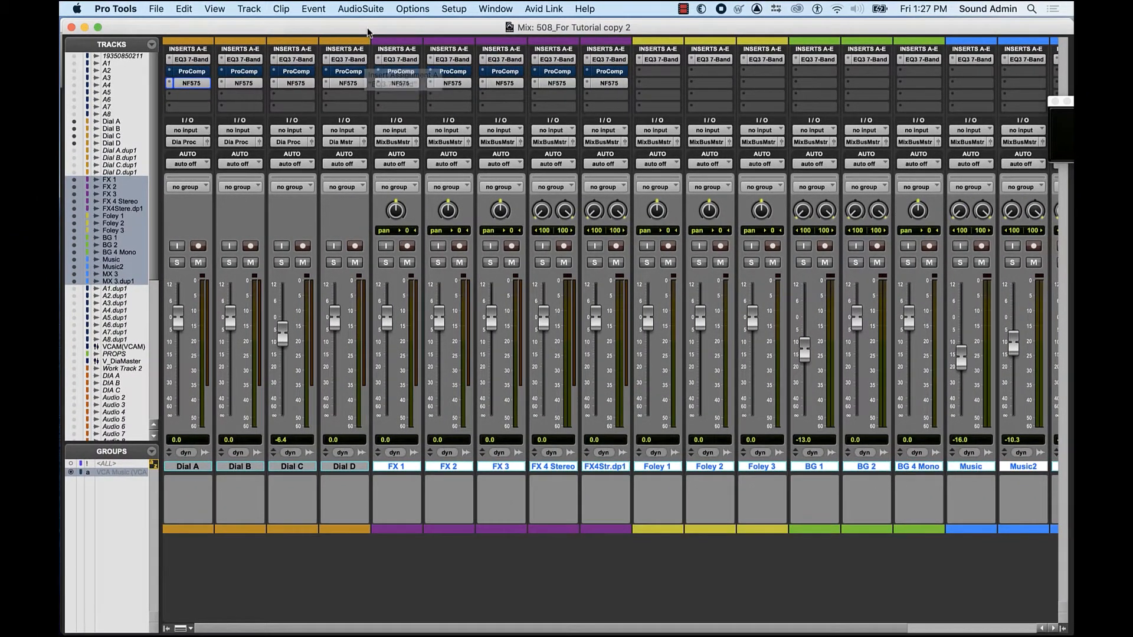
left_click(216, 8)
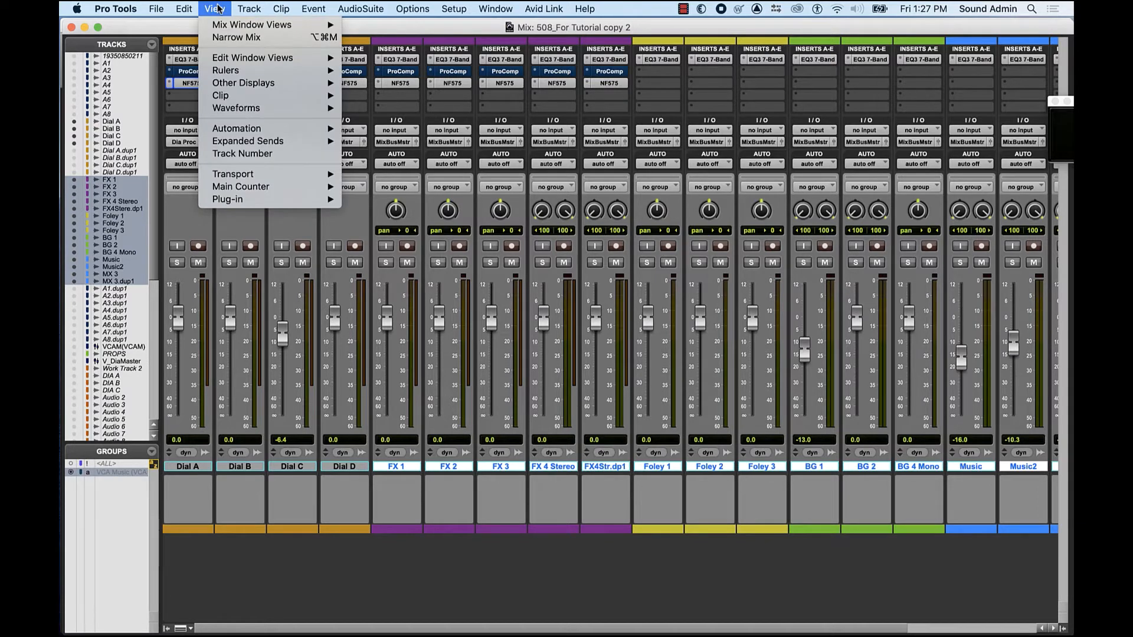
mouse_move(239, 24)
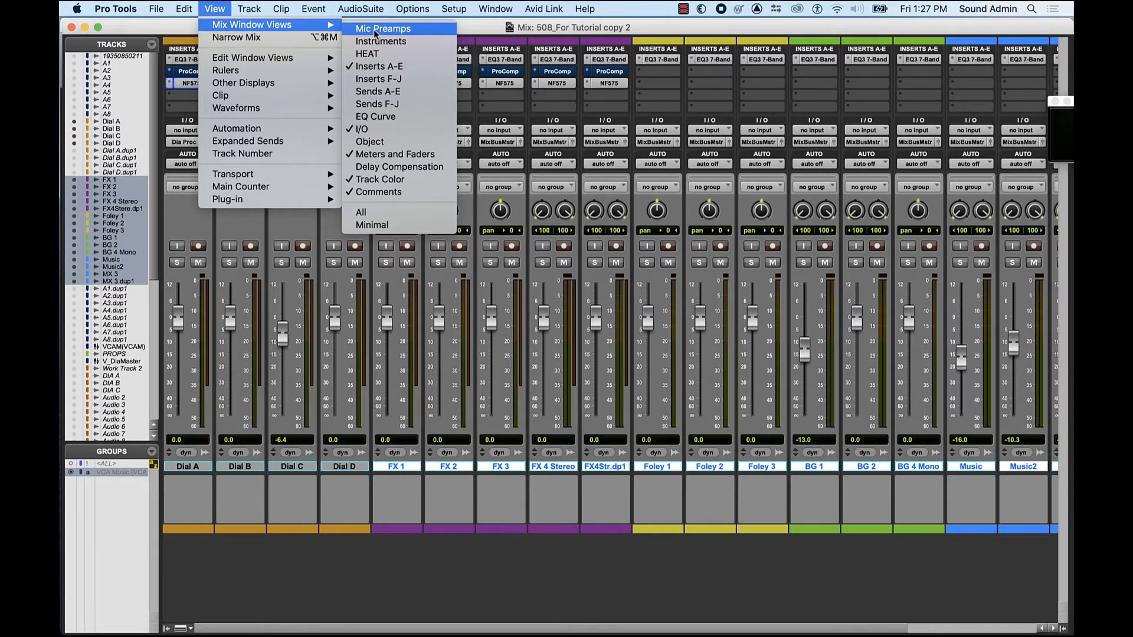
left_click(382, 91)
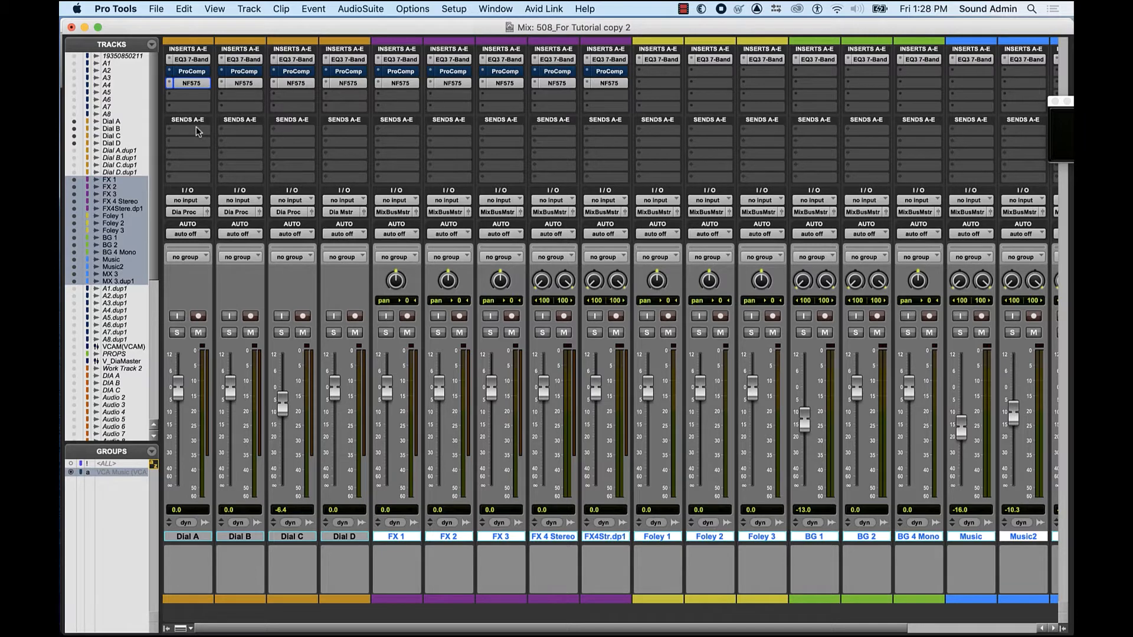
Step: Add sends to the Reverb 1 and Reverb 2 mono buses on all tracks, using send slots A and B
left_click(195, 126)
mouse_move(260, 141)
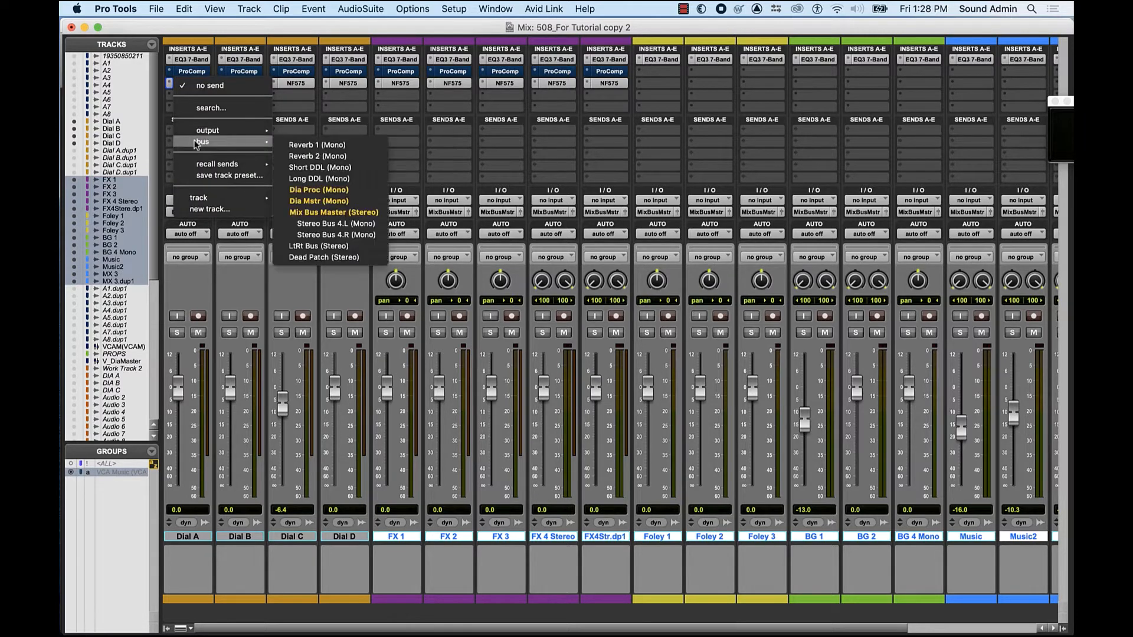
left_click(356, 144, "alt")
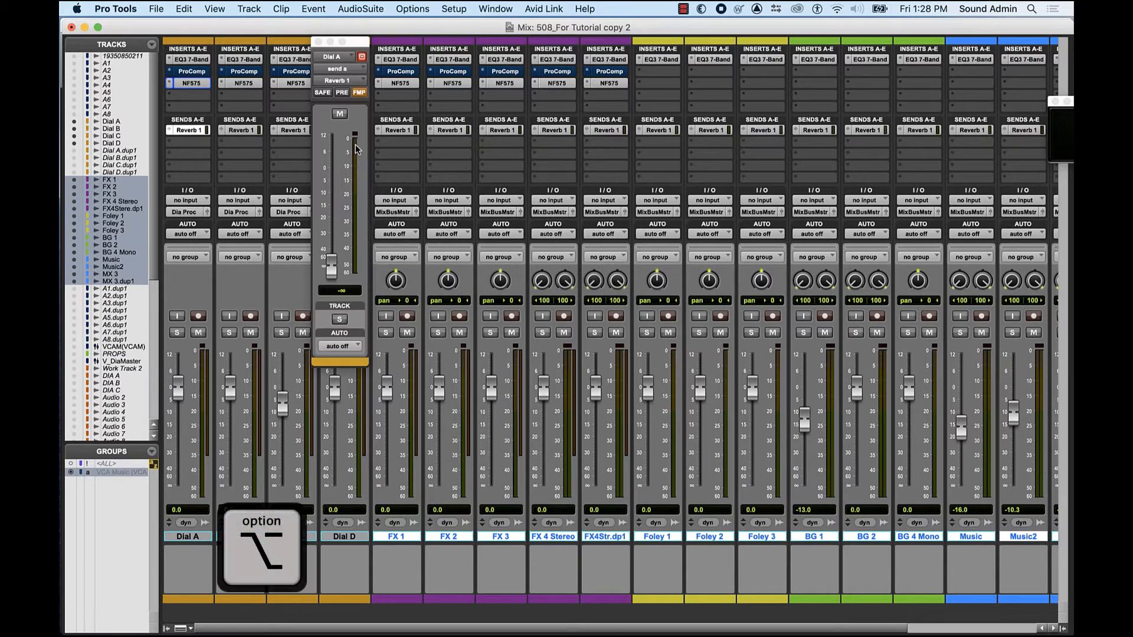
left_click(246, 132)
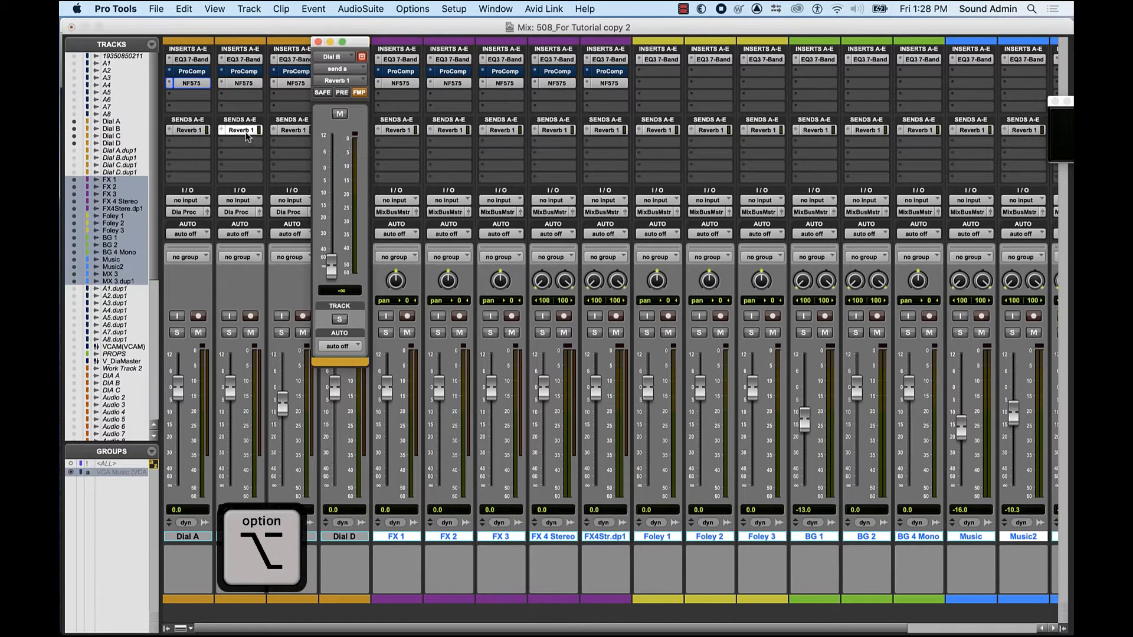
left_click(183, 153)
mouse_move(183, 156)
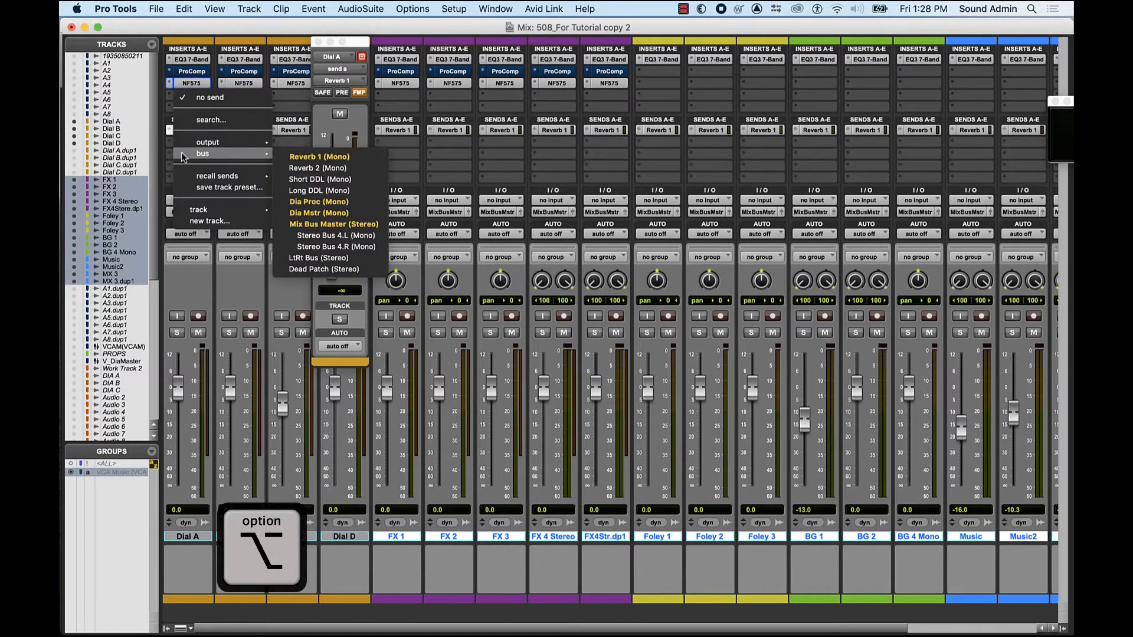
left_click(328, 168, "alt")
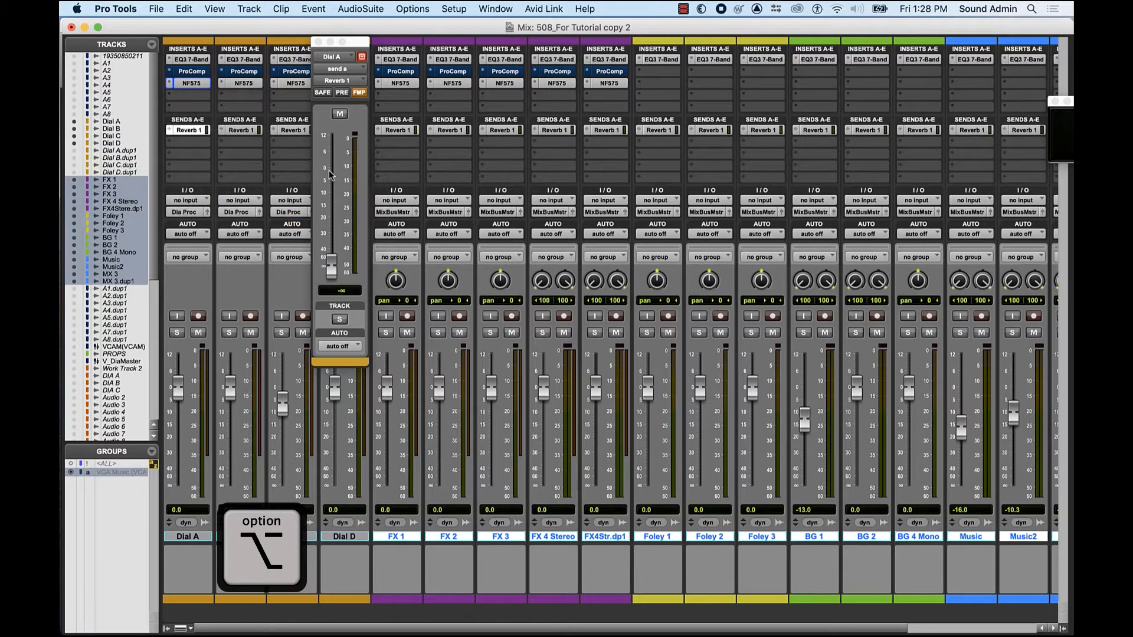
Step: Add sends to the Short DDL and Long DDL mono buses on all tracks in slots C and D, and close the send window
left_click(195, 154)
mouse_move(236, 166)
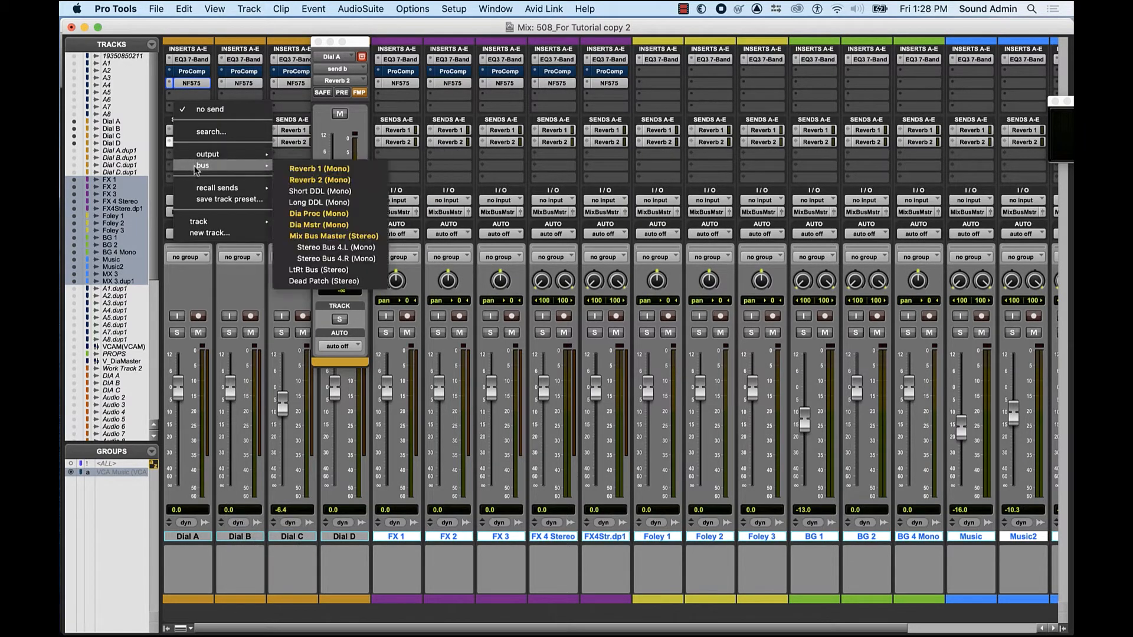
left_click(308, 191, "alt")
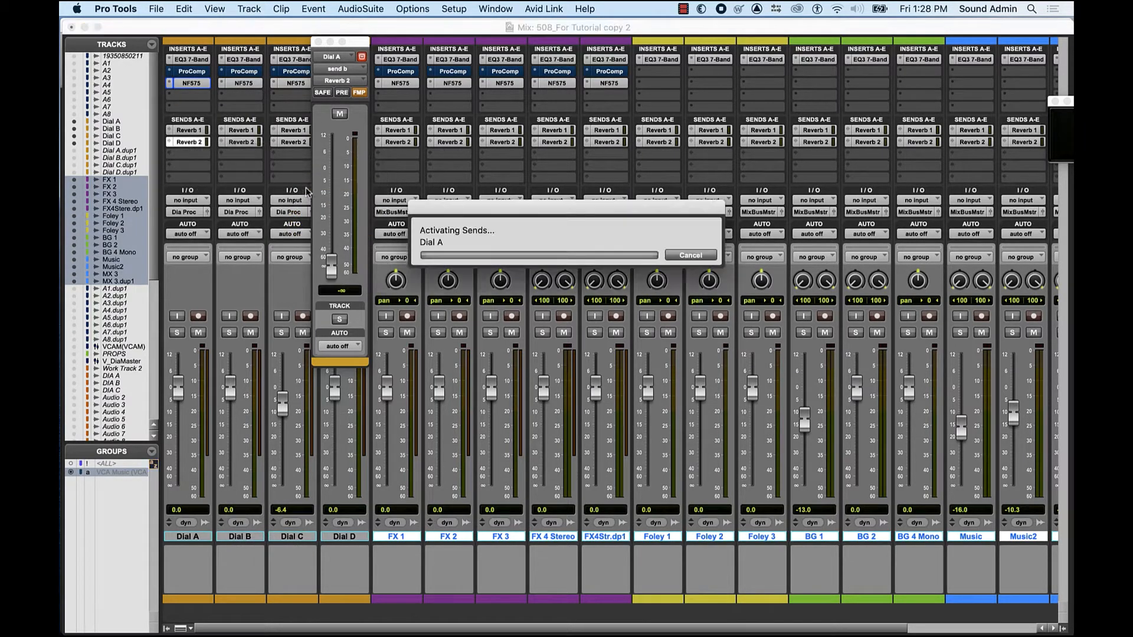
left_click(194, 166)
mouse_move(236, 177)
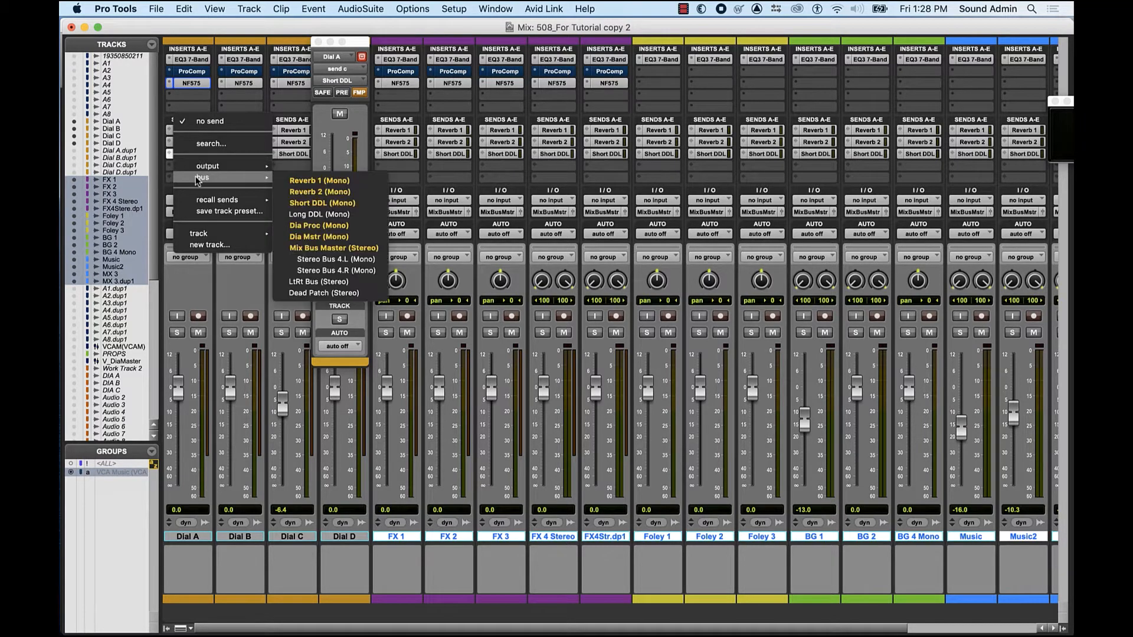
left_click(319, 214, "alt")
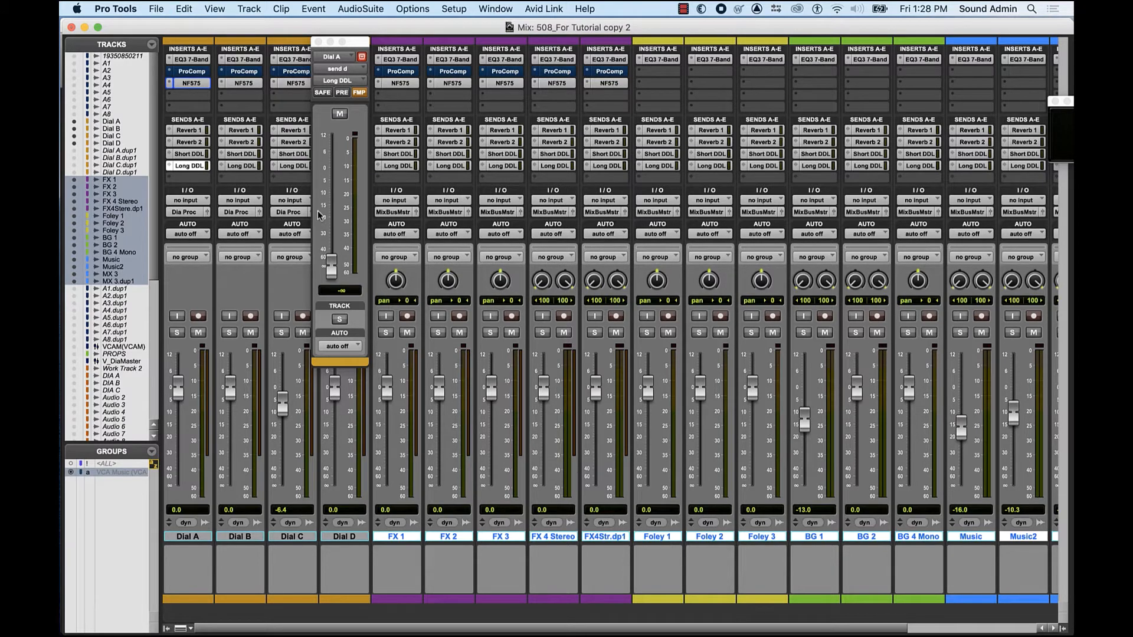
left_click(319, 43)
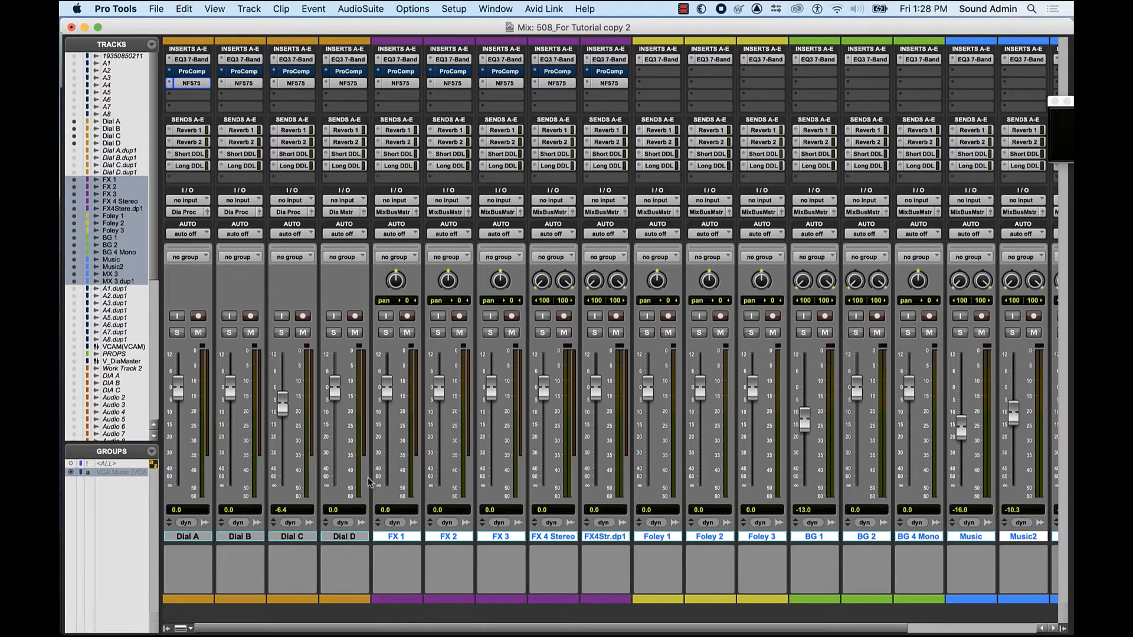
Step: Select the last track, MX 3.dup1, and open 310_508_541Template_Fall2020.ptxt as the source for importing session data
left_click(350, 537)
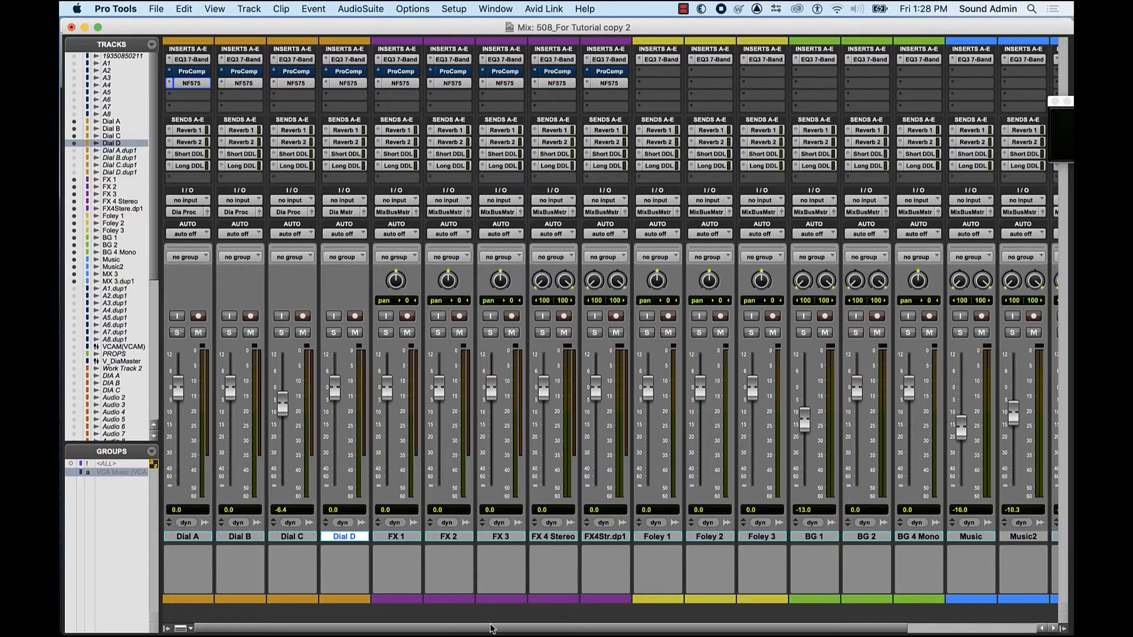
left_click_drag(898, 629, 1041, 625)
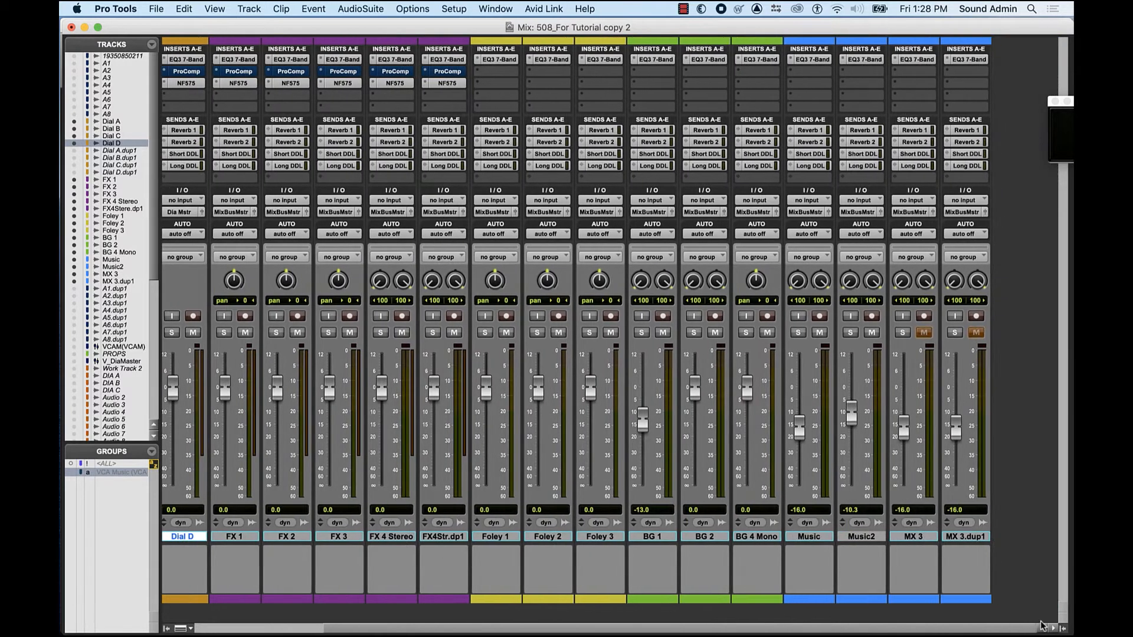
left_click(973, 538)
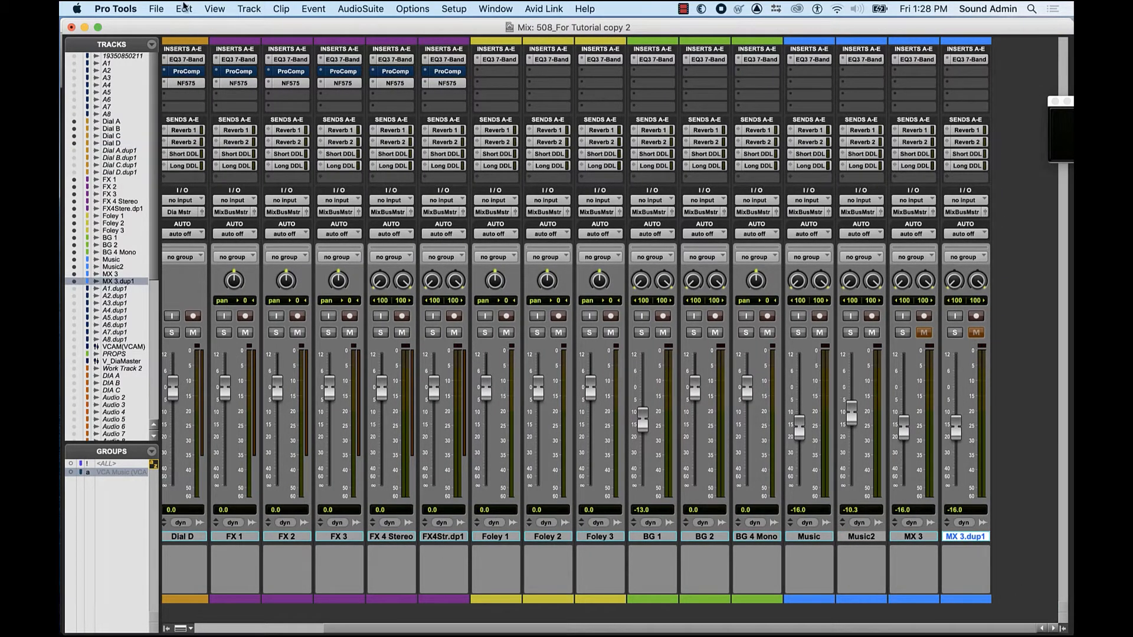
left_click(156, 10)
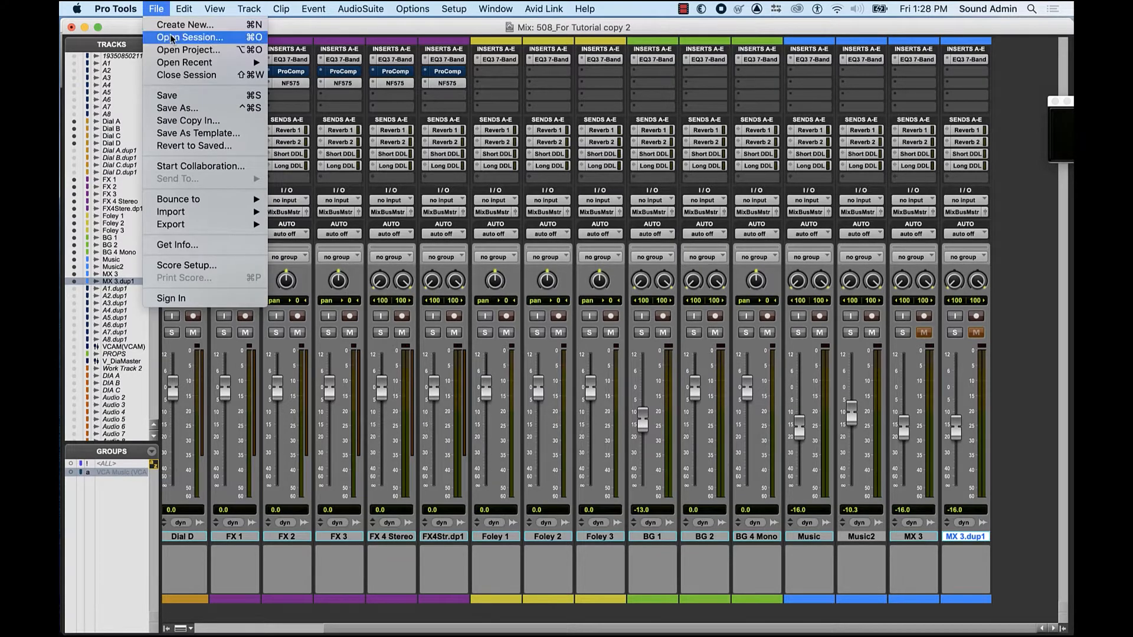
mouse_move(210, 214)
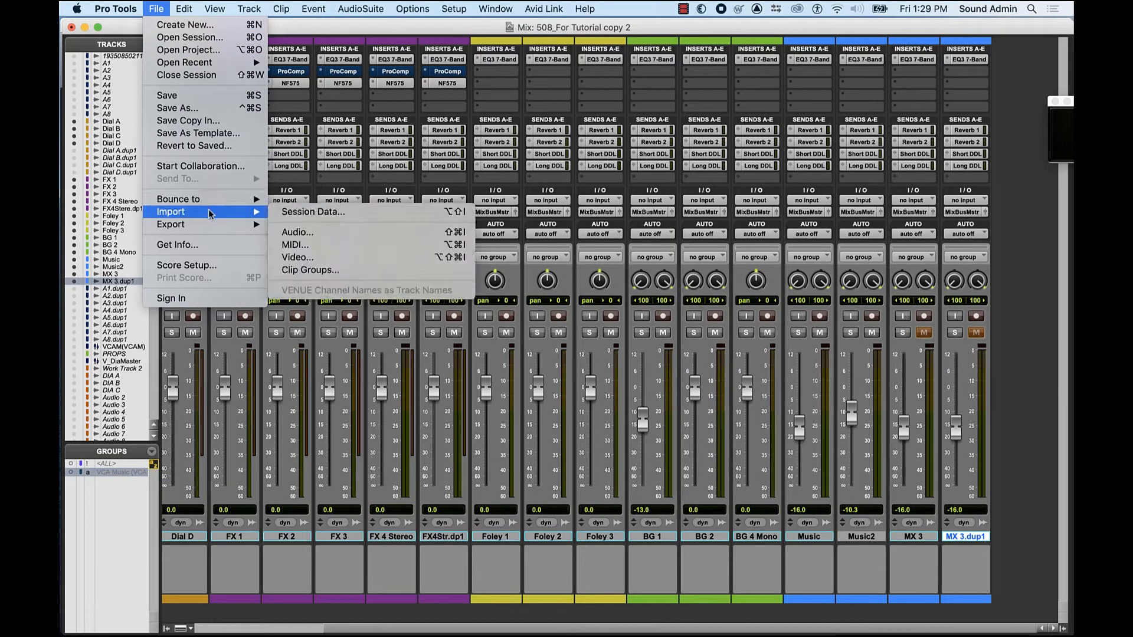
left_click(286, 213)
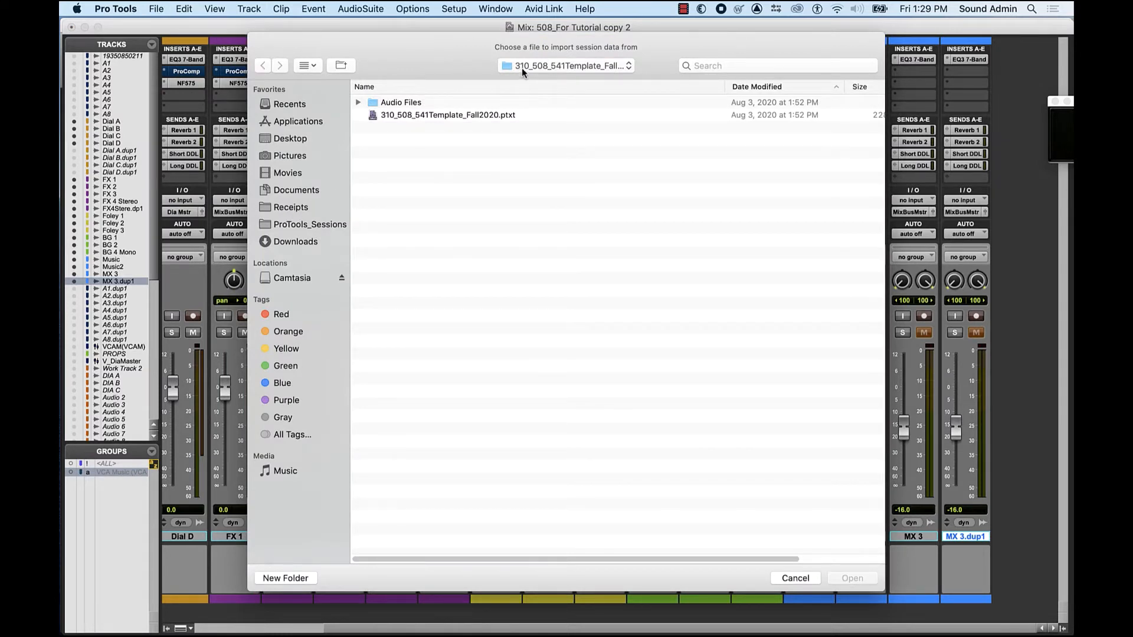
double_click(493, 115)
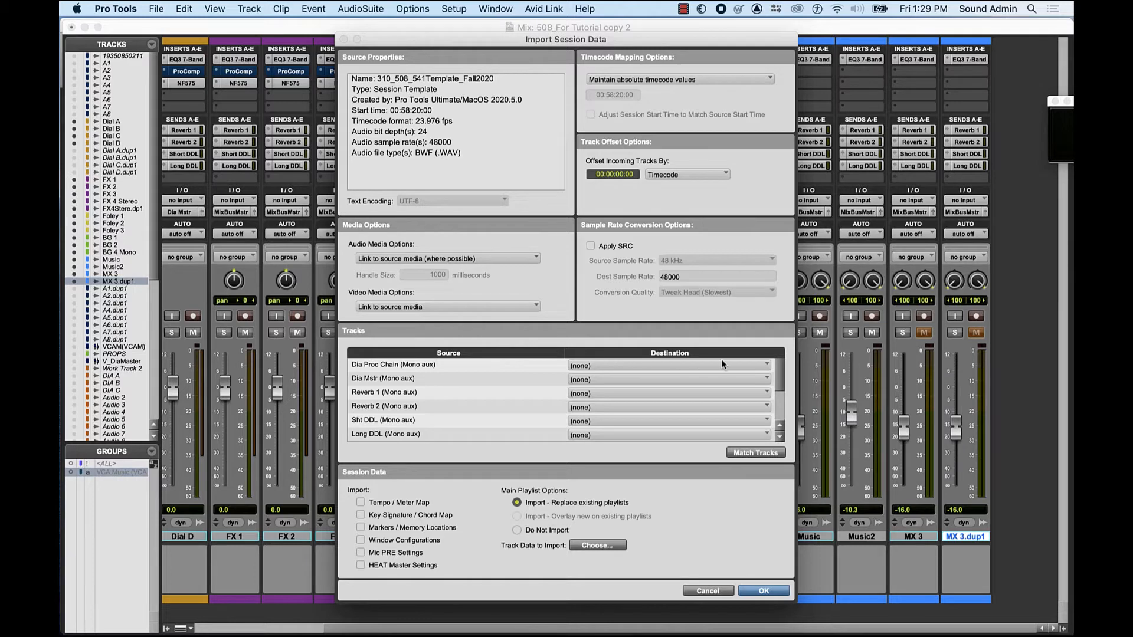
Step: Set every template source track, from Dia Proc Chain onward, to import as a New Track and run the session data import
scroll(775, 371, "down", 3)
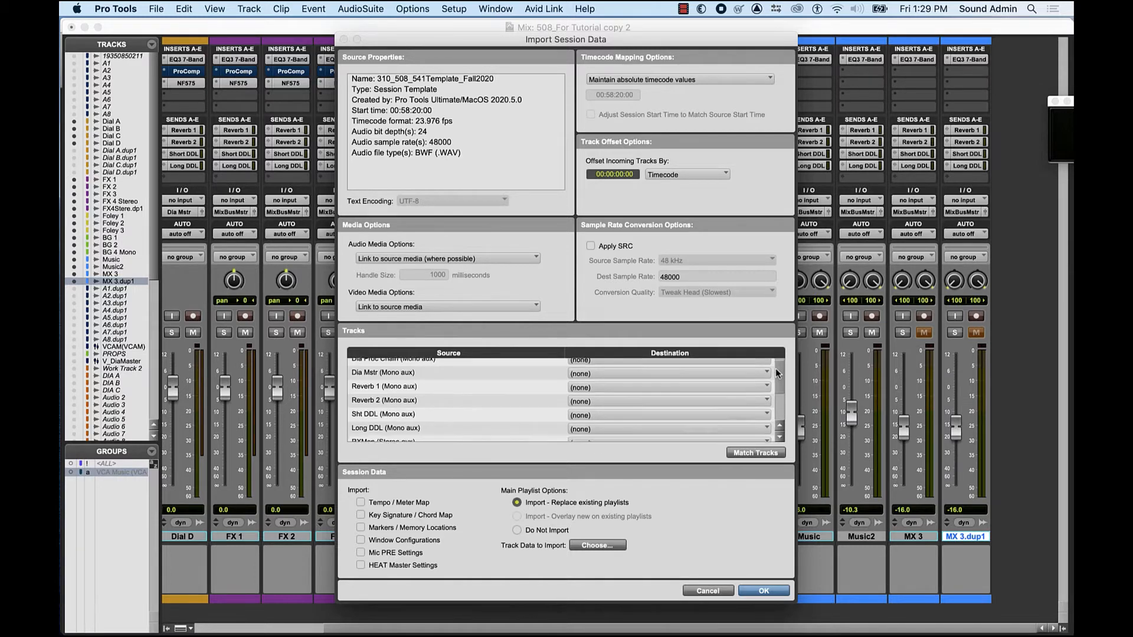
scroll(775, 370, "up", 3)
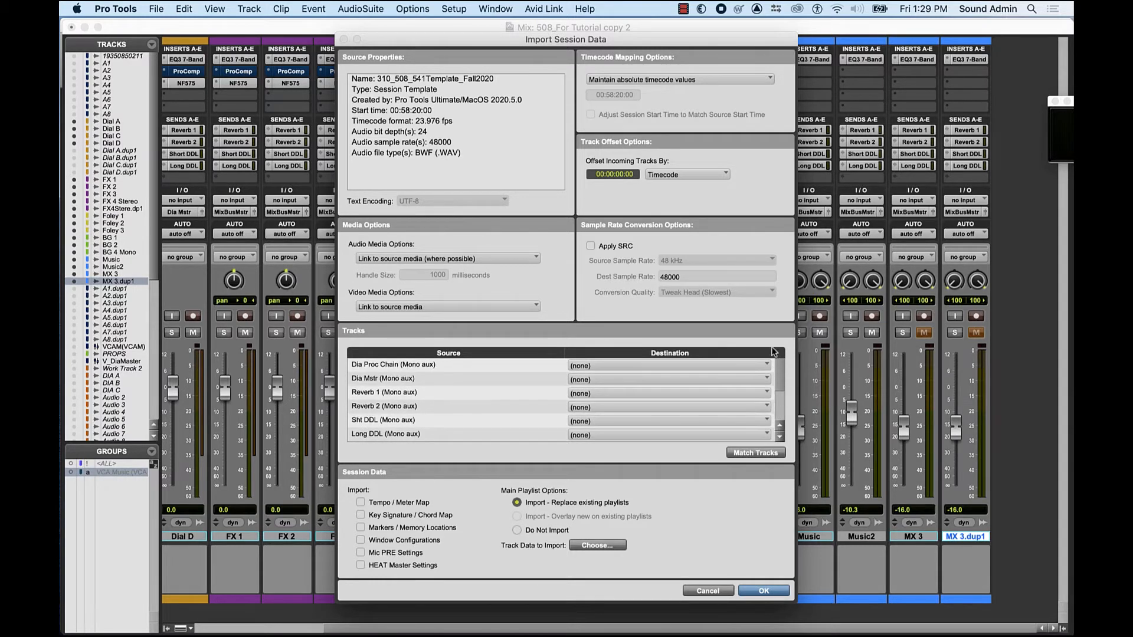
left_click(707, 369)
left_click(622, 391)
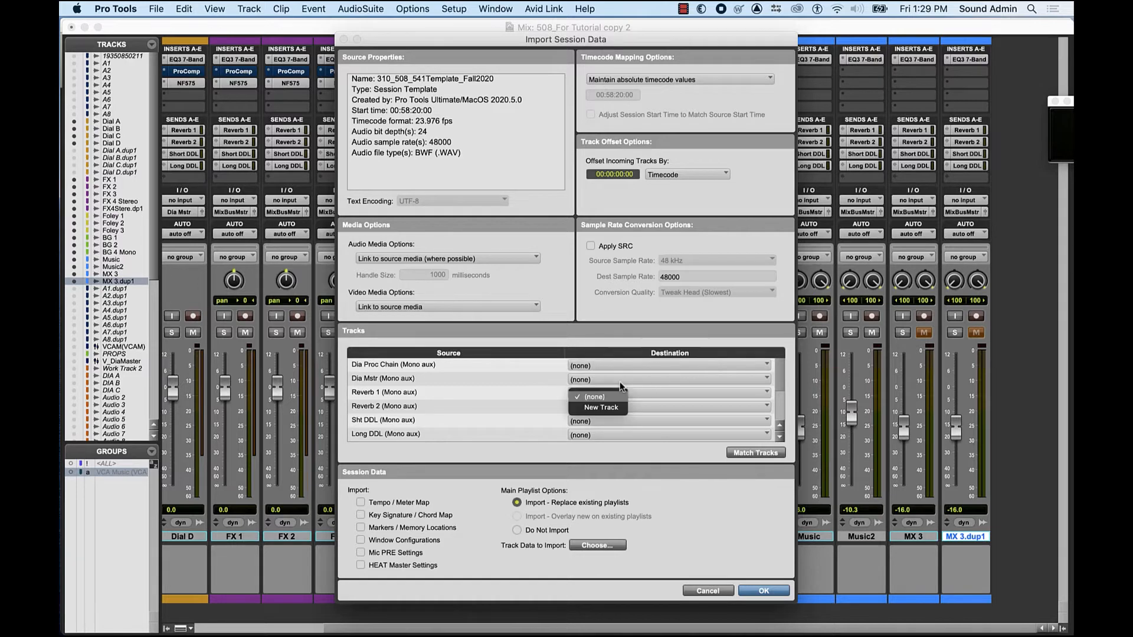
left_click(617, 397)
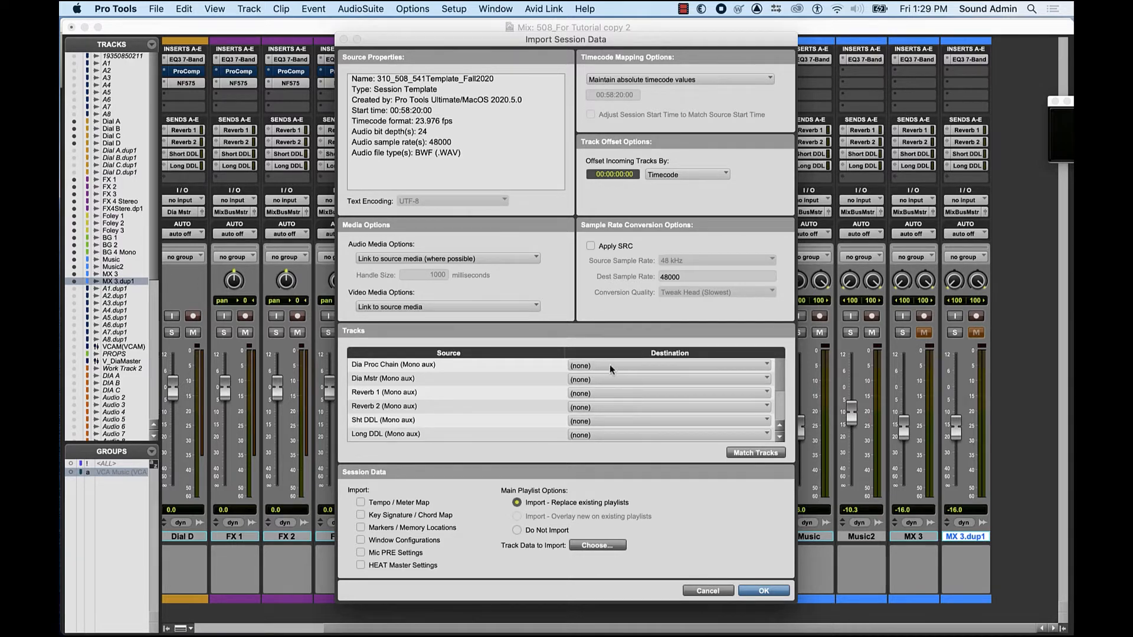
left_click(610, 364)
left_click(608, 379)
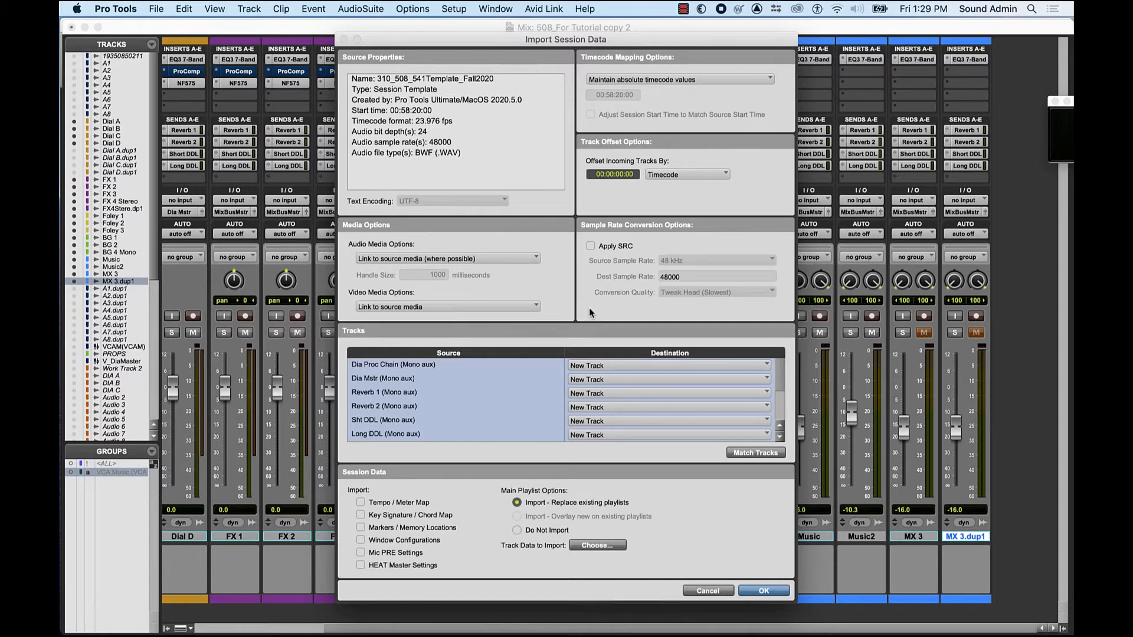
left_click(759, 590)
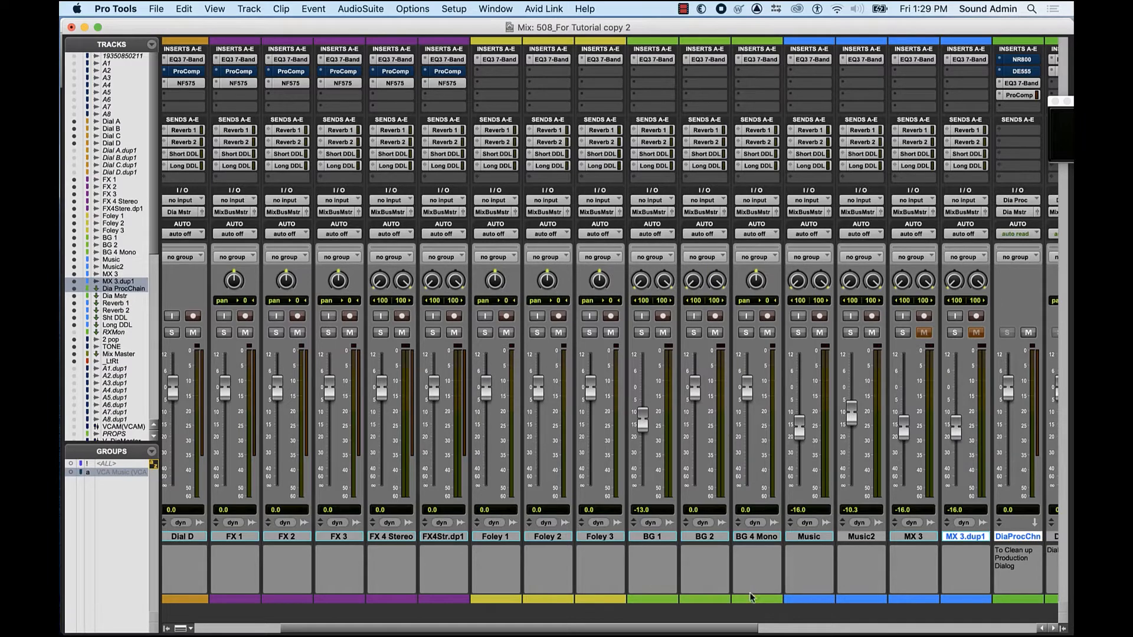
Step: Review the imported tracks and inspect the effect plug-ins inserted on Reverb 1, Reverb 2 and Sht DDL
left_click_drag(723, 627, 1038, 604)
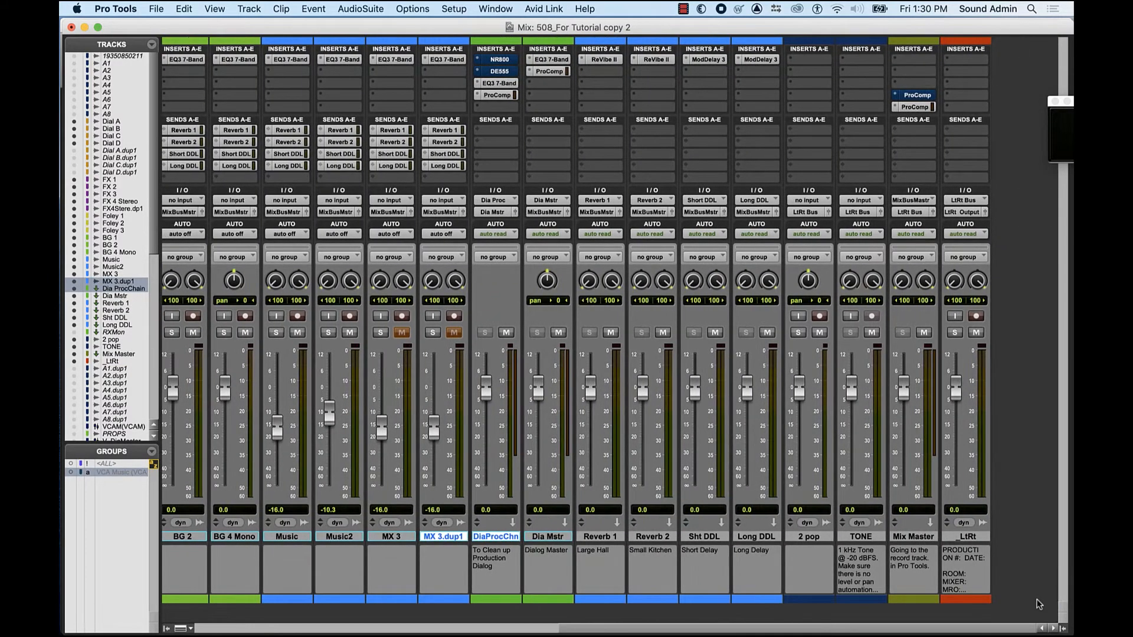
left_click(564, 538)
left_click(504, 537)
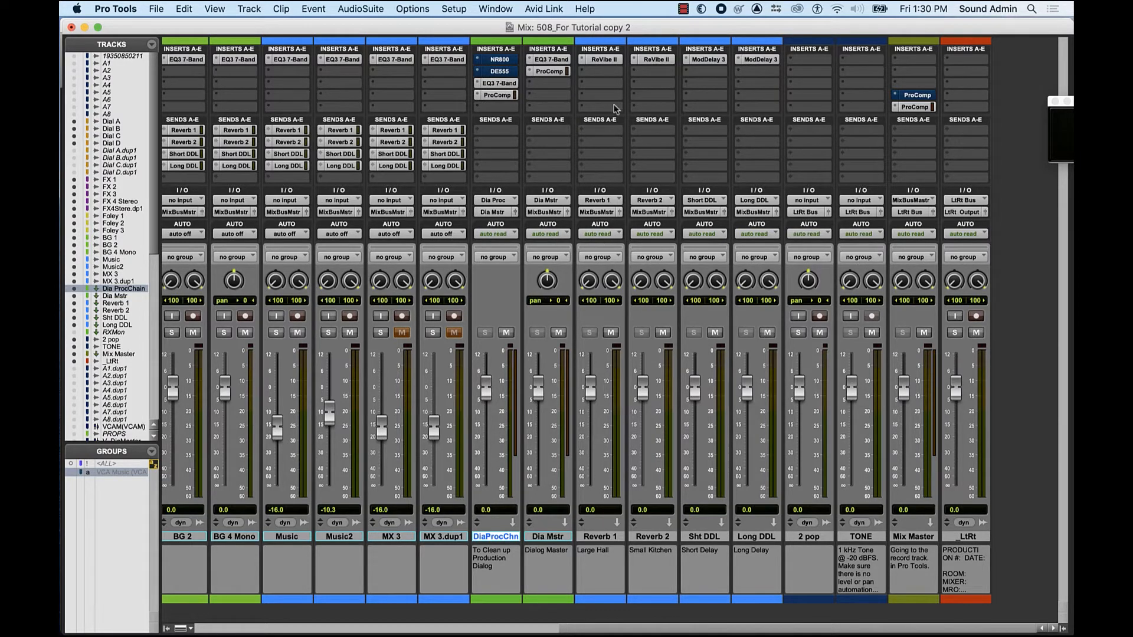
left_click(600, 60)
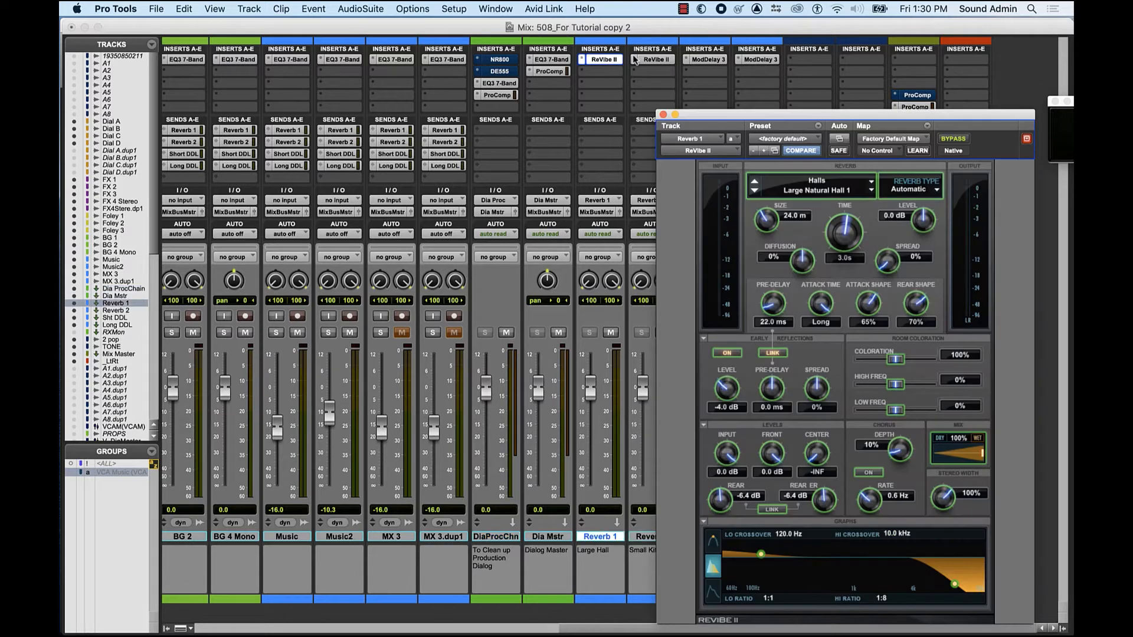
left_click(649, 59)
left_click(701, 60)
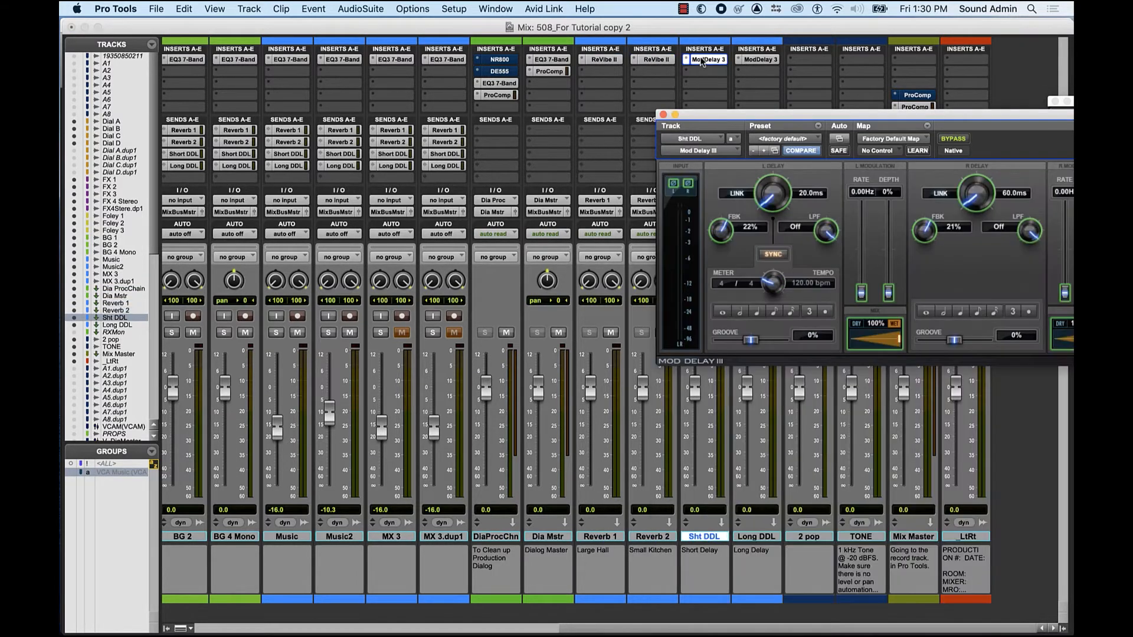
left_click(663, 114)
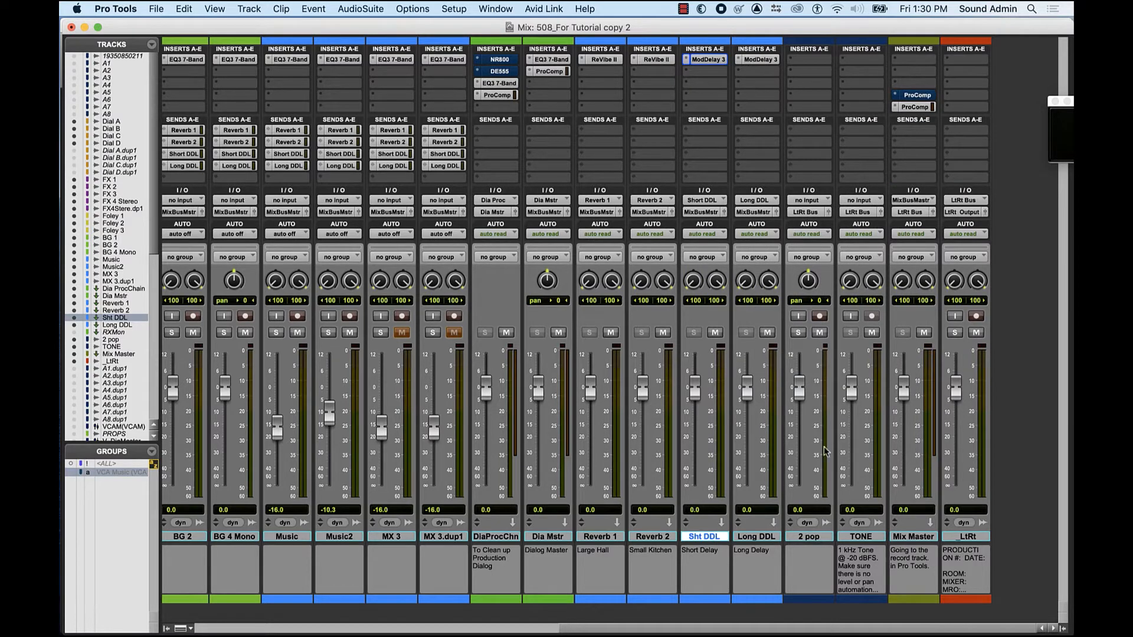
Step: Rename the _LtRt record track as MyGreatFilm_LtRt
double_click(966, 536)
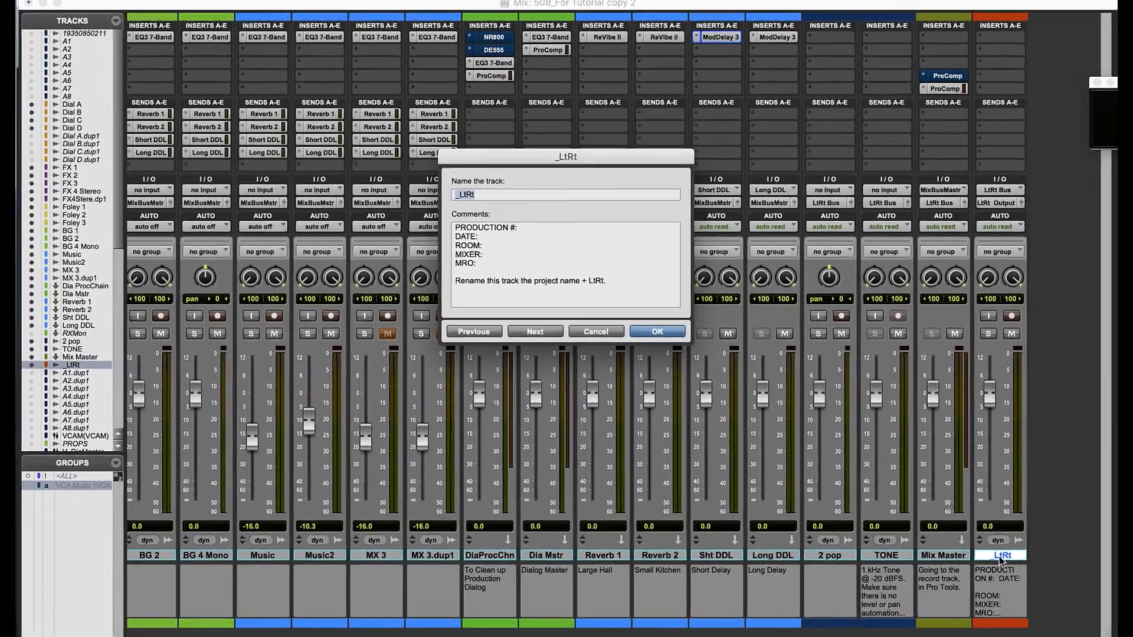
key("Left")
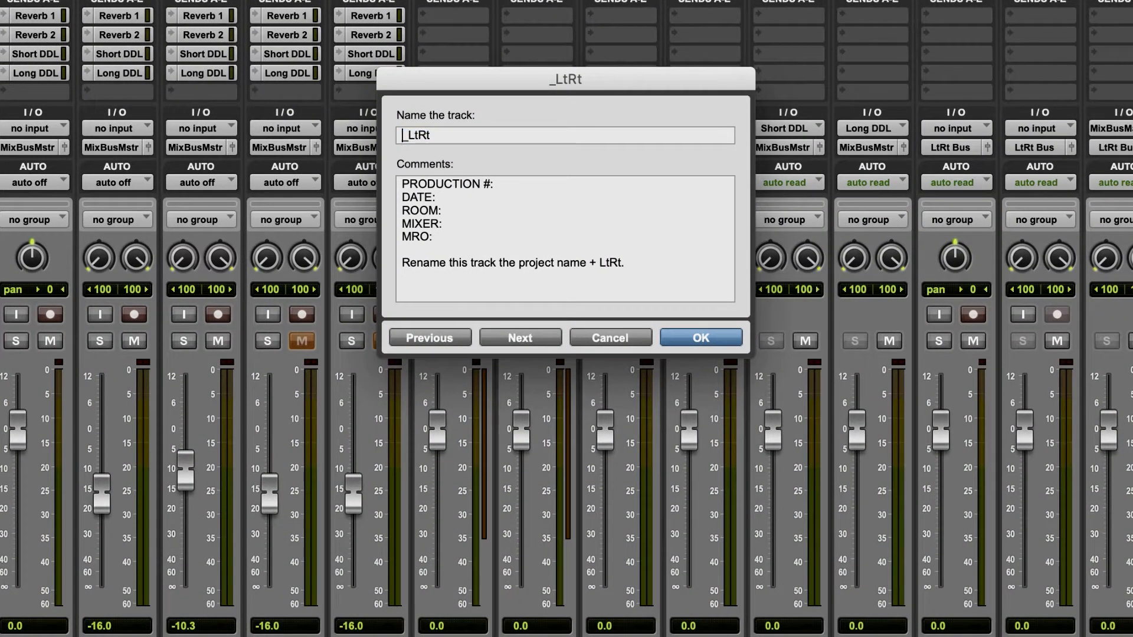
type("MyGreatFilm")
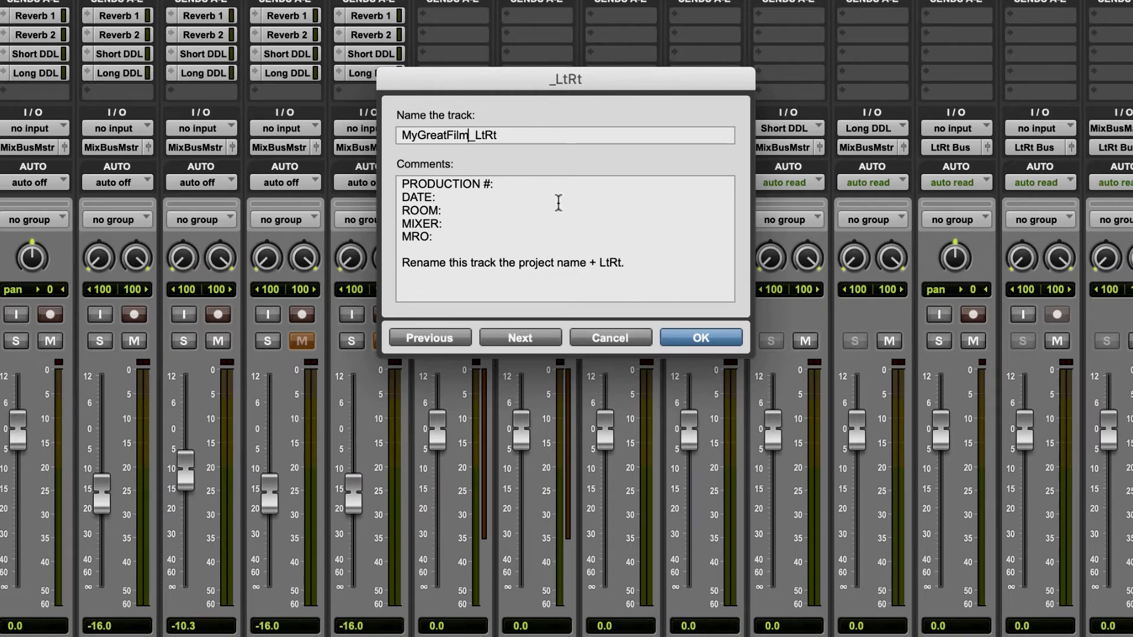
Step: Fill in the track comments with the production number, the room "My bedroom" and the mixer "Me"
left_click(519, 187)
type("123-456-7890")
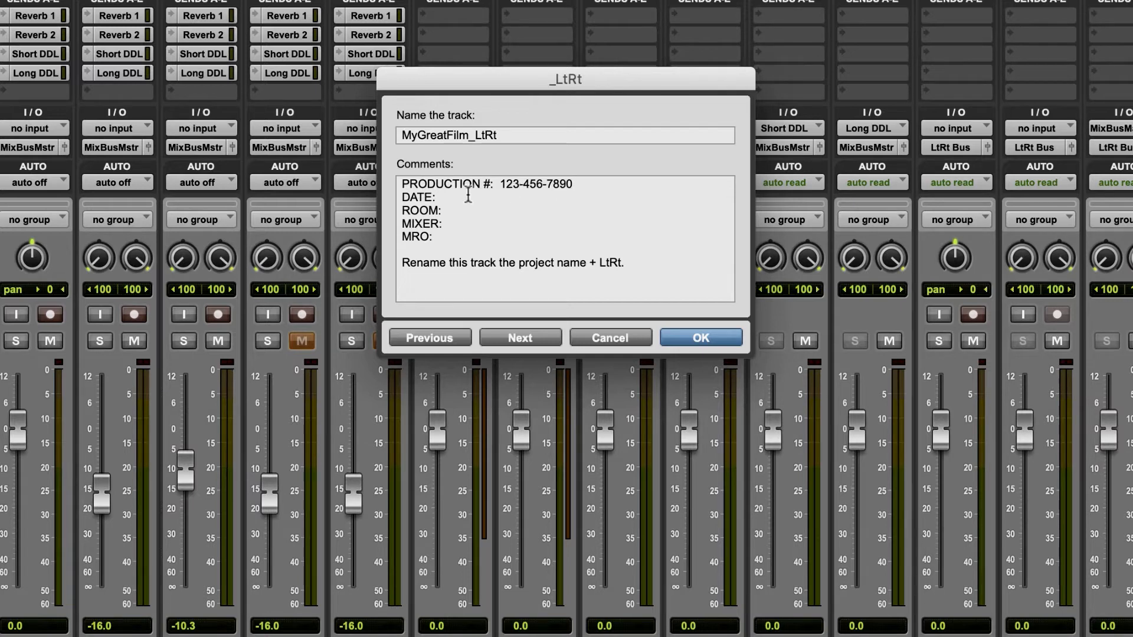
left_click(466, 211)
type("My bedroom")
left_click(443, 225)
type("Me")
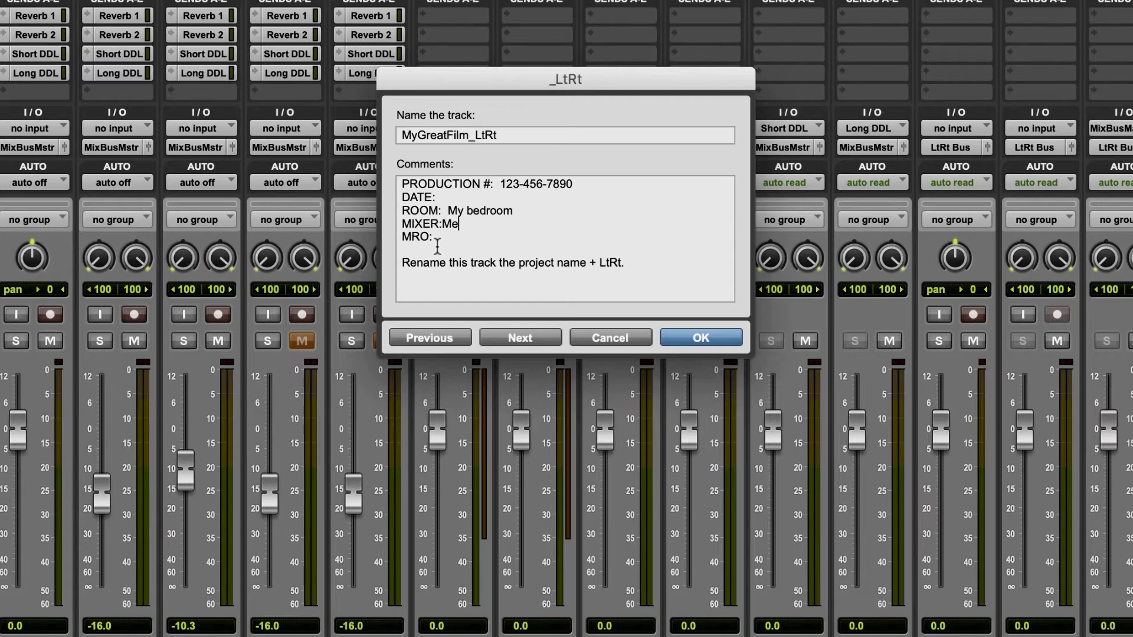
Step: Copy the comment lines from PRODUCTION # through MRO and apply the track's new name and comments
key("super+c")
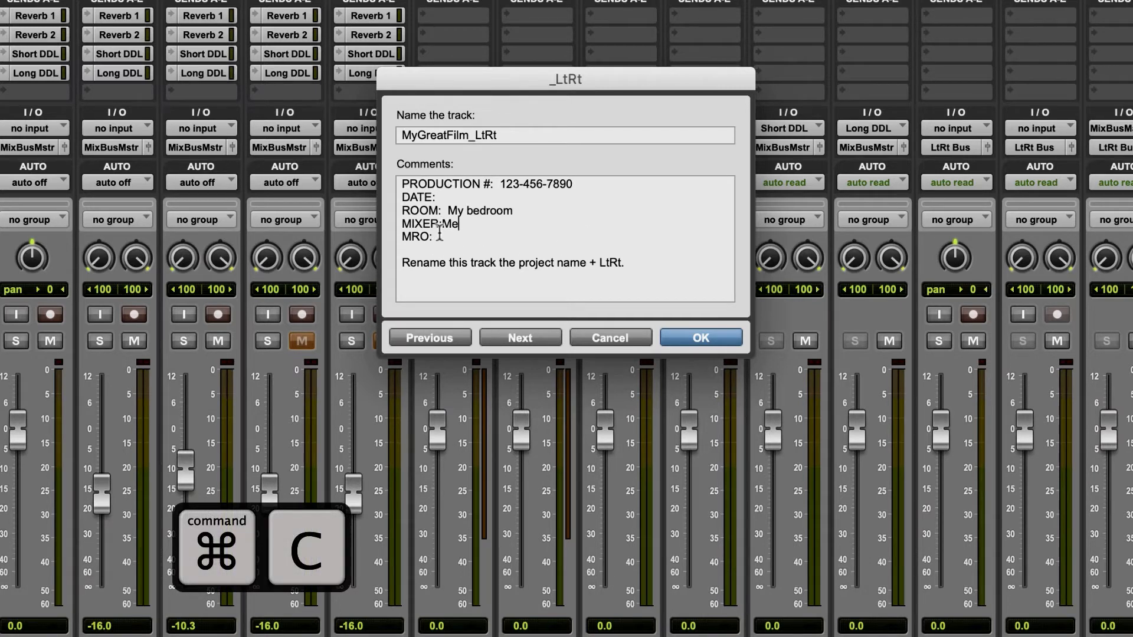
left_click_drag(436, 236, 418, 176)
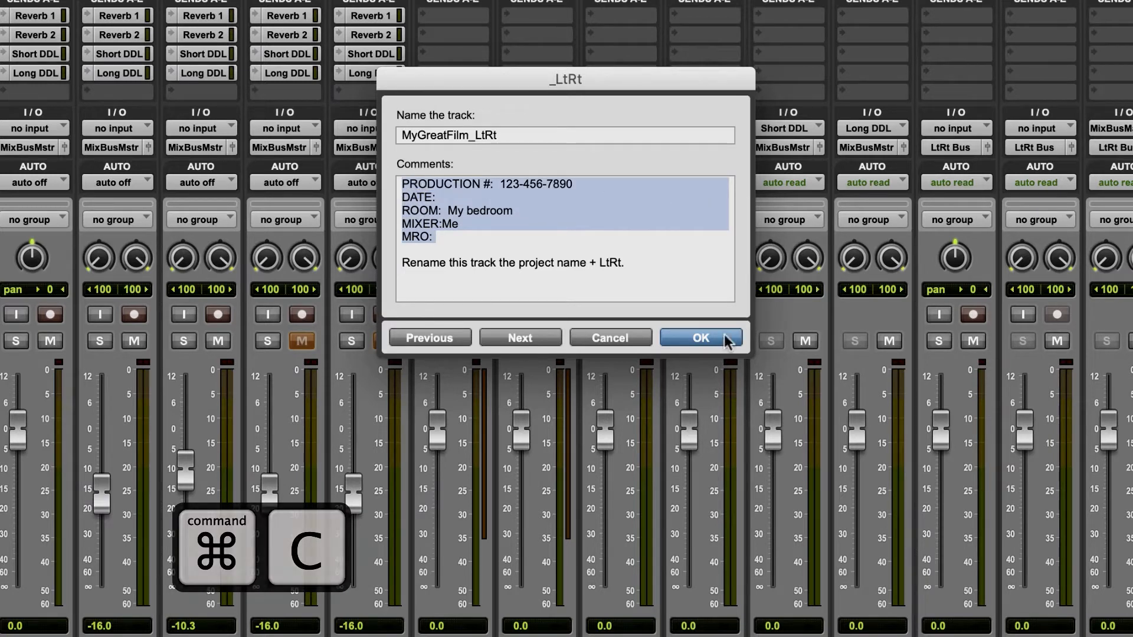
left_click(700, 338)
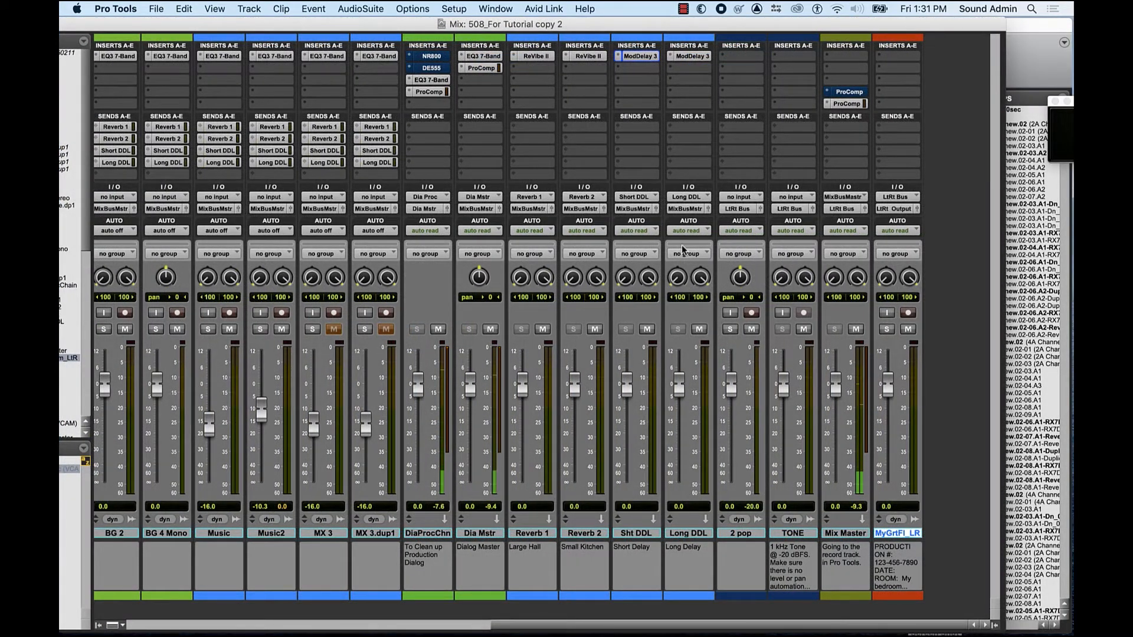
Step: Enable input monitoring on the MyGreatFilm_LtRt track and show the imported tracks in the Edit window
left_click(886, 315)
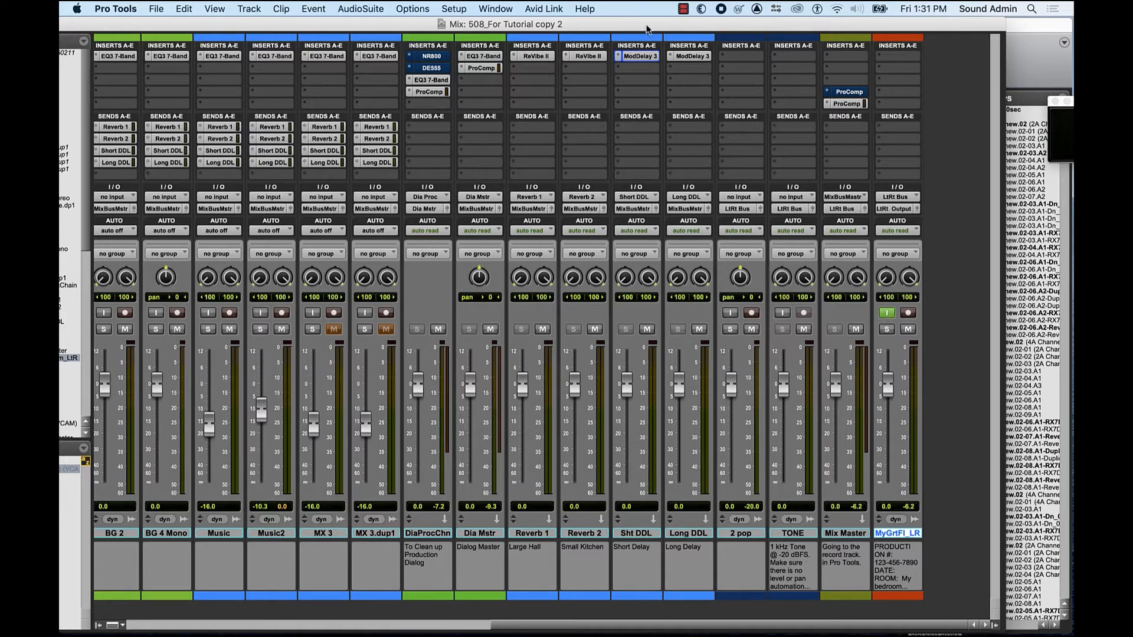
left_click_drag(647, 28, 837, 578)
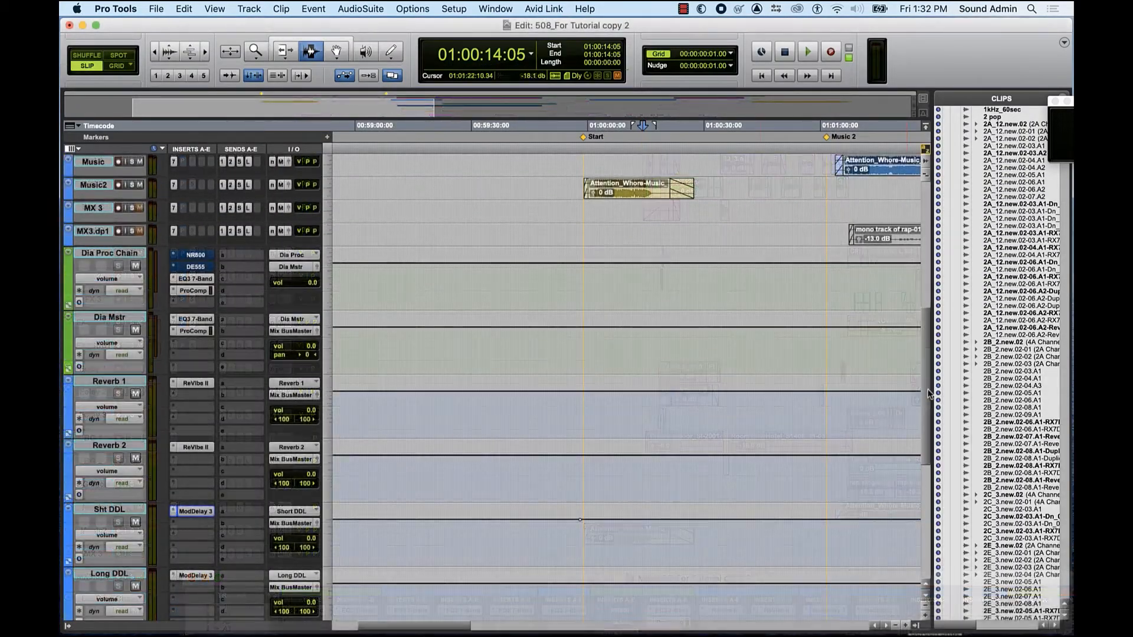
scroll(909, 466, "down", 6)
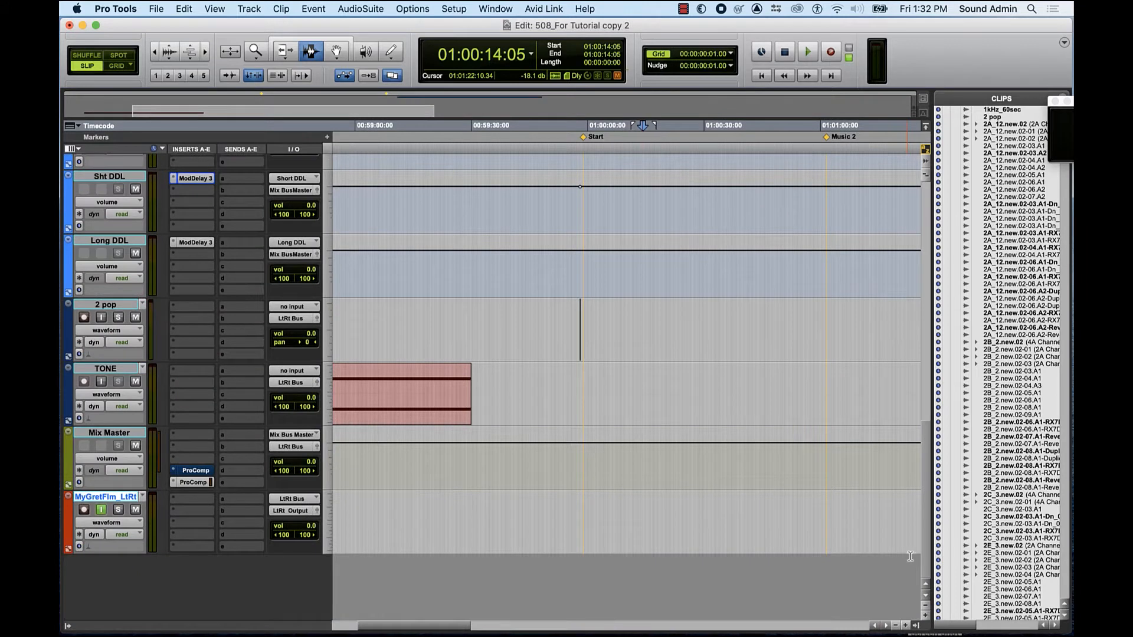
Step: Return to the session start and play part of the Tone clip on the TONE track from 00:58:50:12
left_click(494, 511)
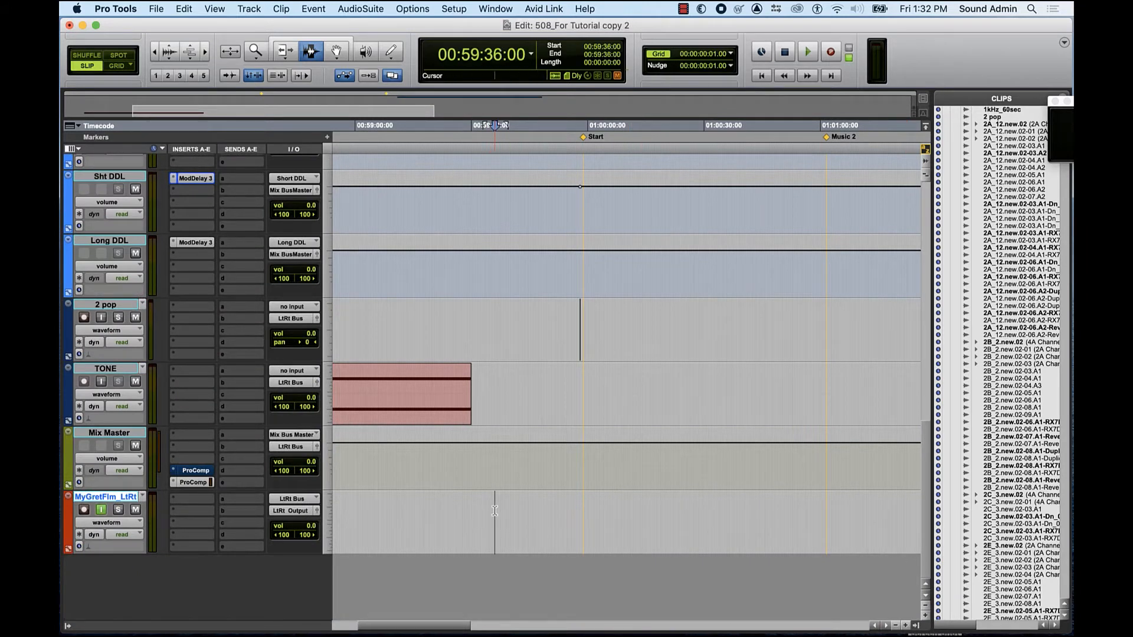
key("Return")
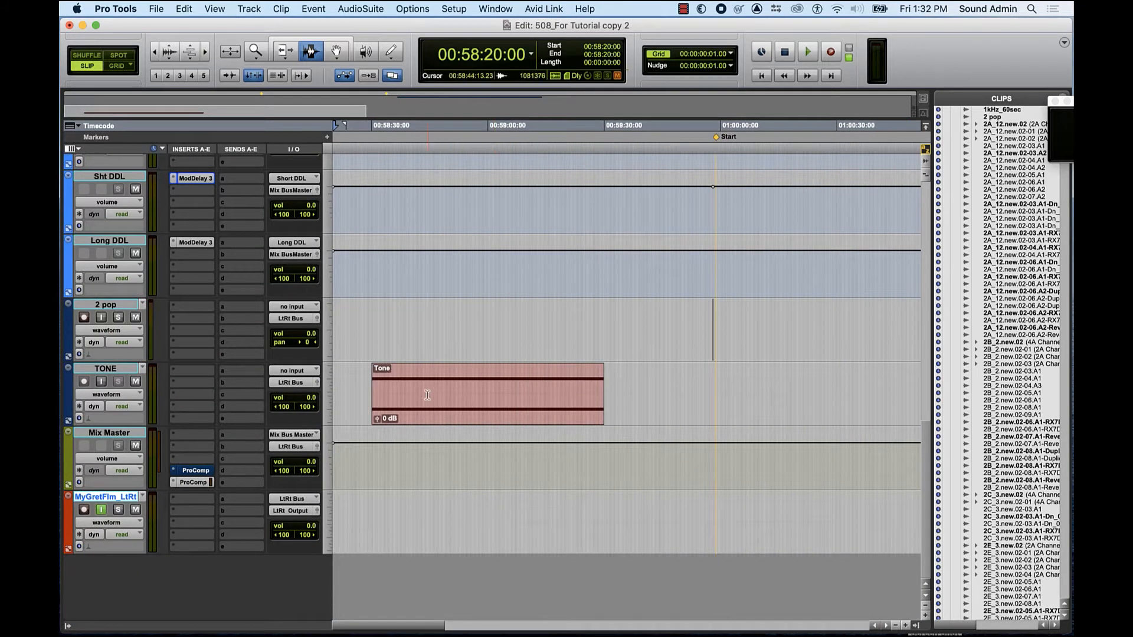
left_click(451, 384)
key("space")
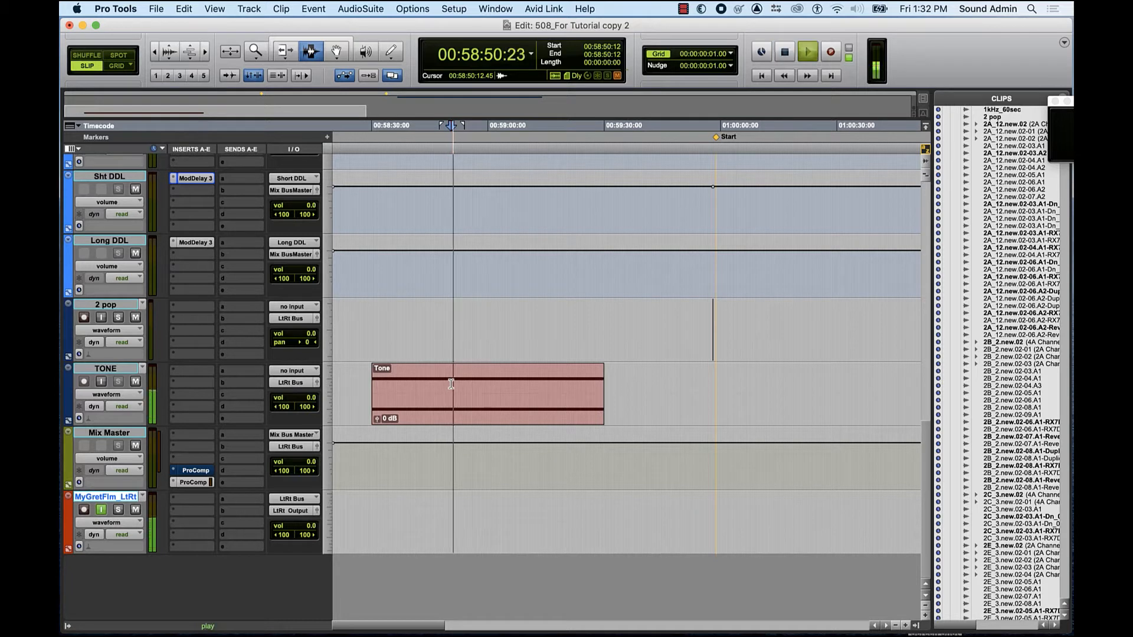
key("space")
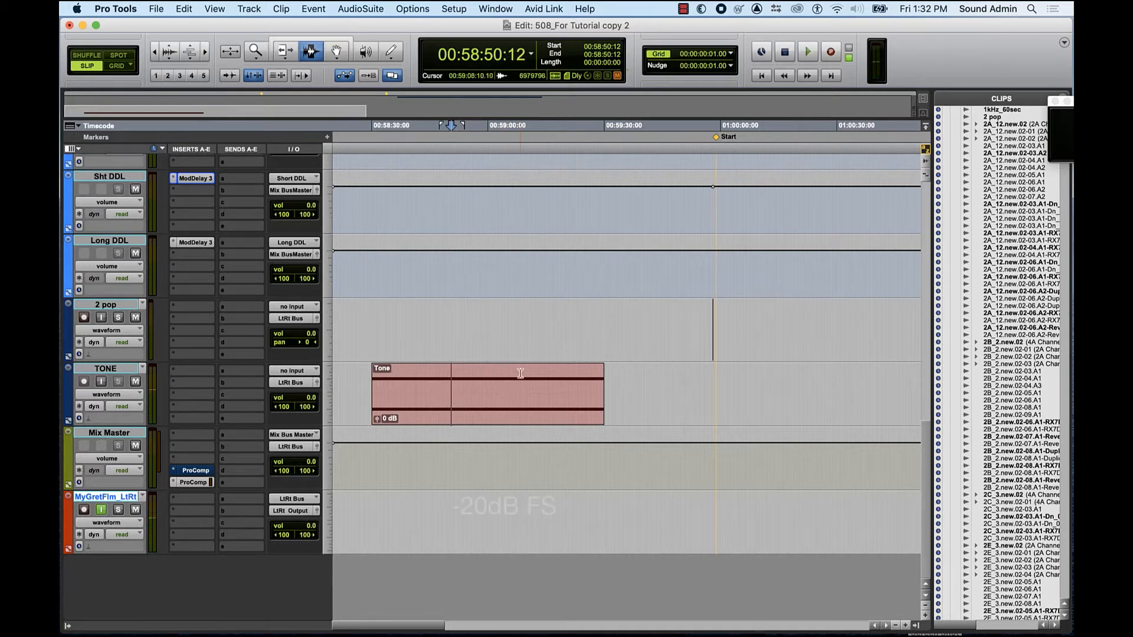
Step: Play the 2 pop clip from its start at 00:59:58:00 and examine it up close on the timeline
left_click(659, 332)
key("Tab")
key("space")
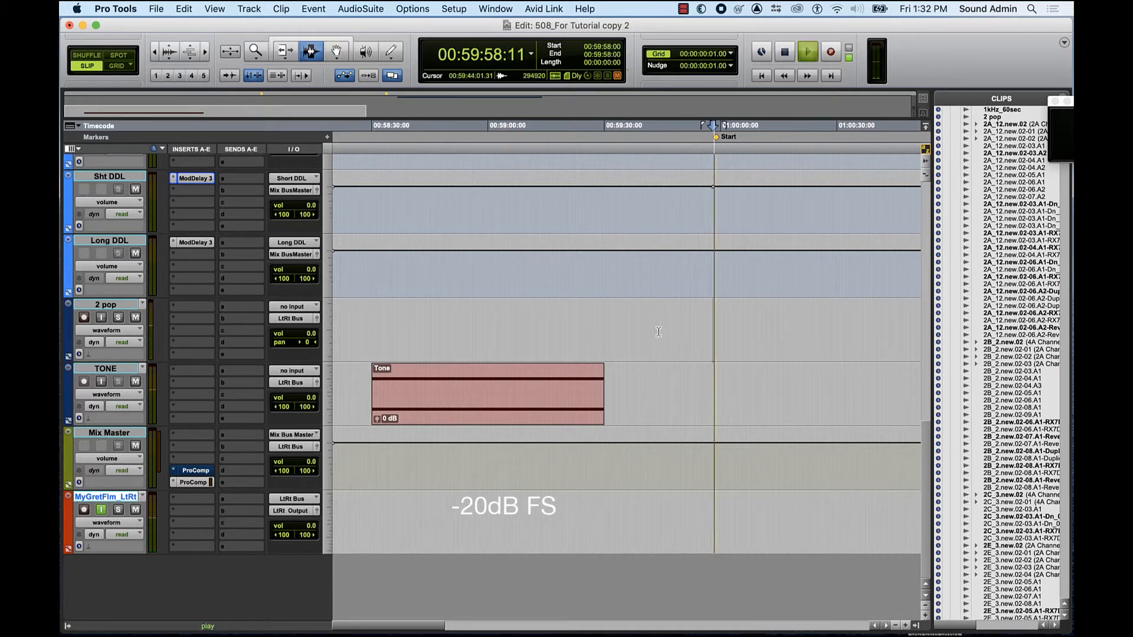
key("space")
key("super+bracketright")
key("super+bracketright")
key("super+bracketright")
key("super+bracketright")
key("super+bracketright")
key("super+bracketright")
key("super+bracketright")
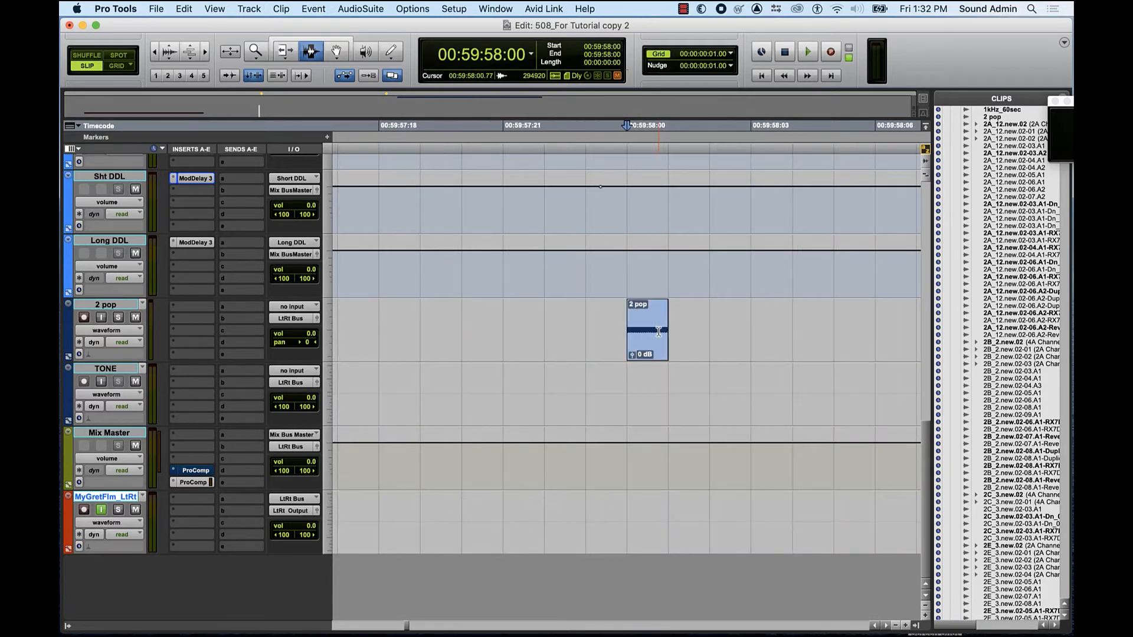
Step: Select the whole reference video clip on the video track with the Grabber tool
key("r")
key("r")
key("r")
key("r")
key("r")
key("r")
key("r")
key("r")
key("r")
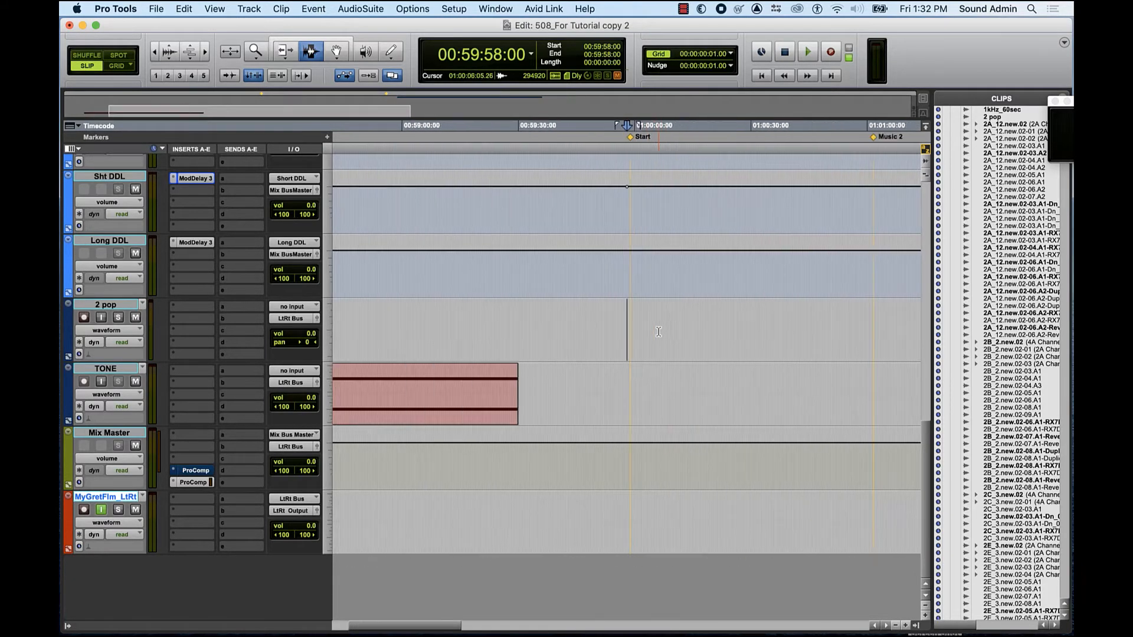
scroll(656, 324, "up", 10)
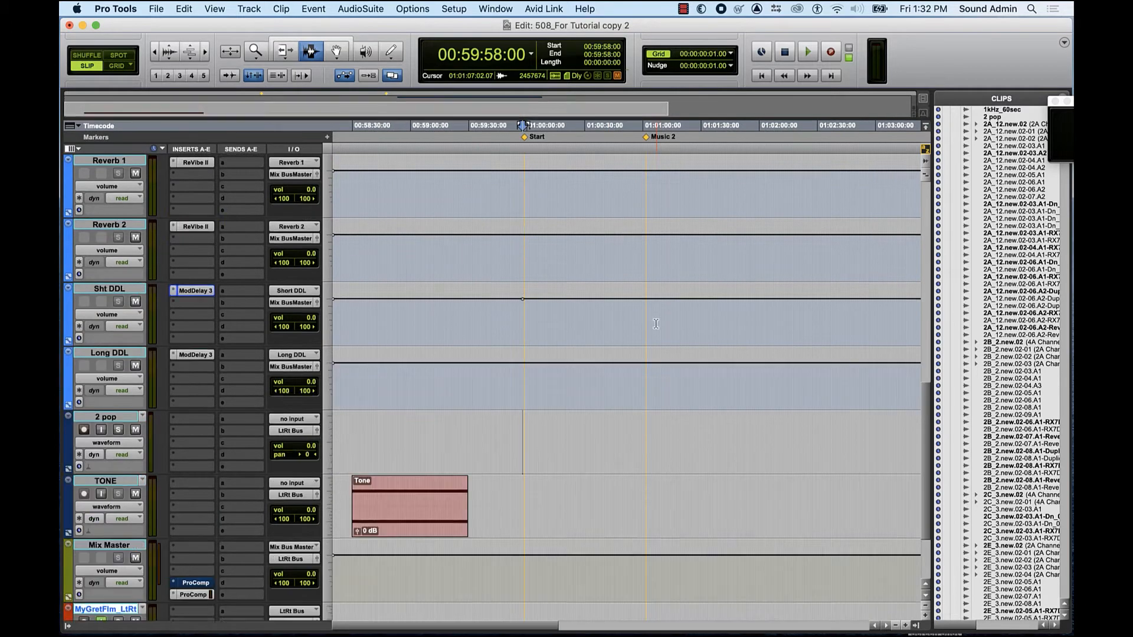
scroll(656, 324, "up", 10)
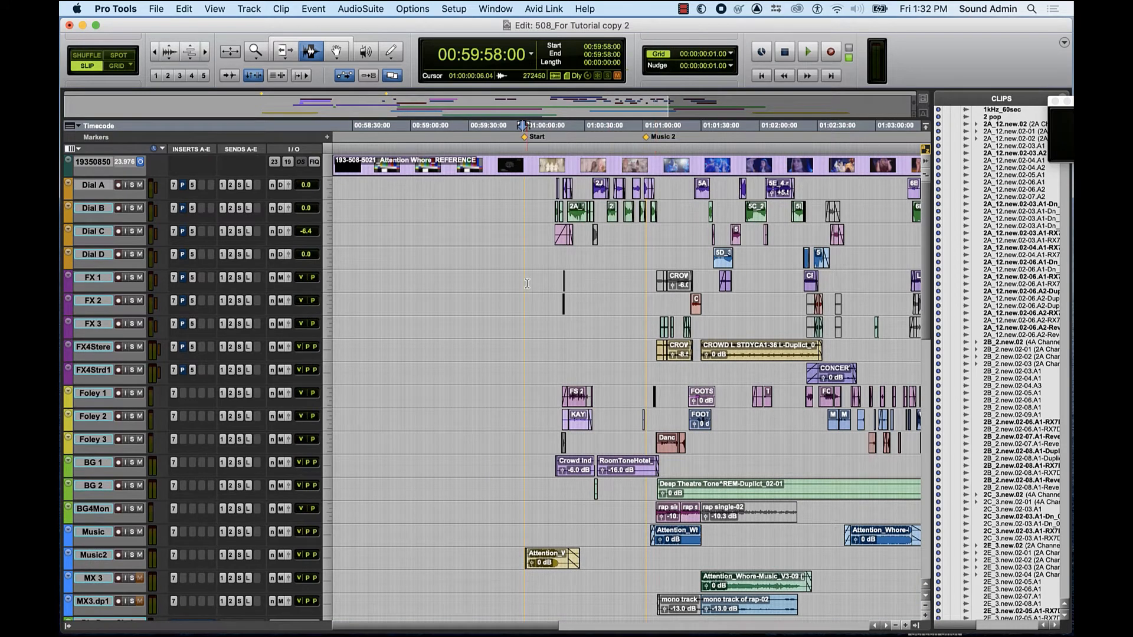
left_click(336, 51)
left_click(396, 169)
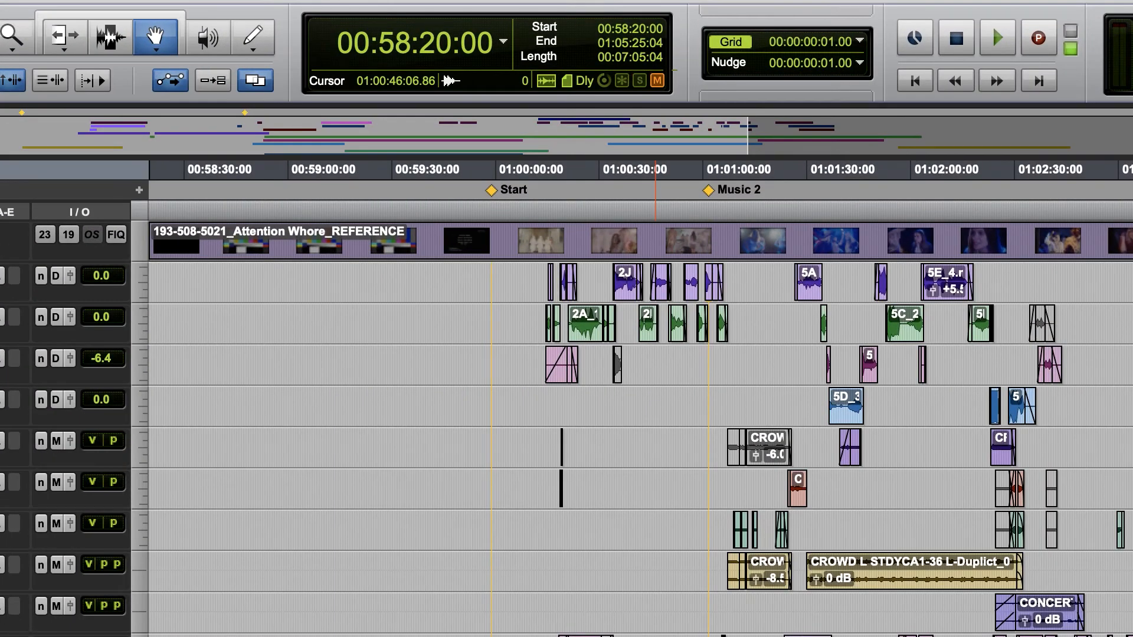
Step: Set the DestructivePunch File Length to 8 minutes in the Operation preferences and accept the preferences
left_click(453, 9)
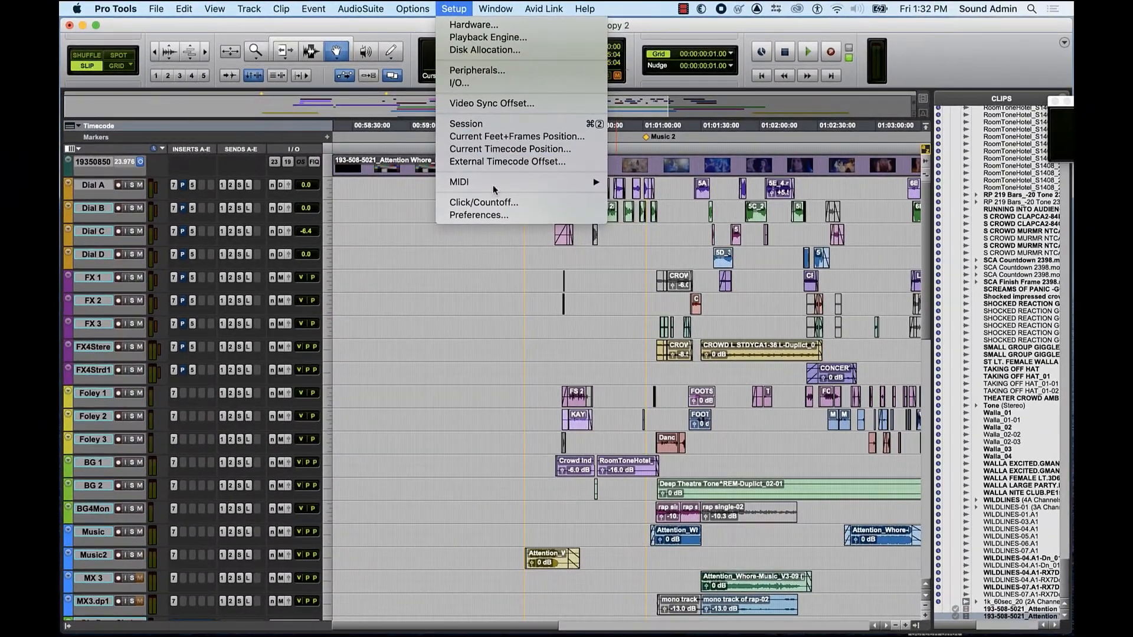
left_click(500, 215)
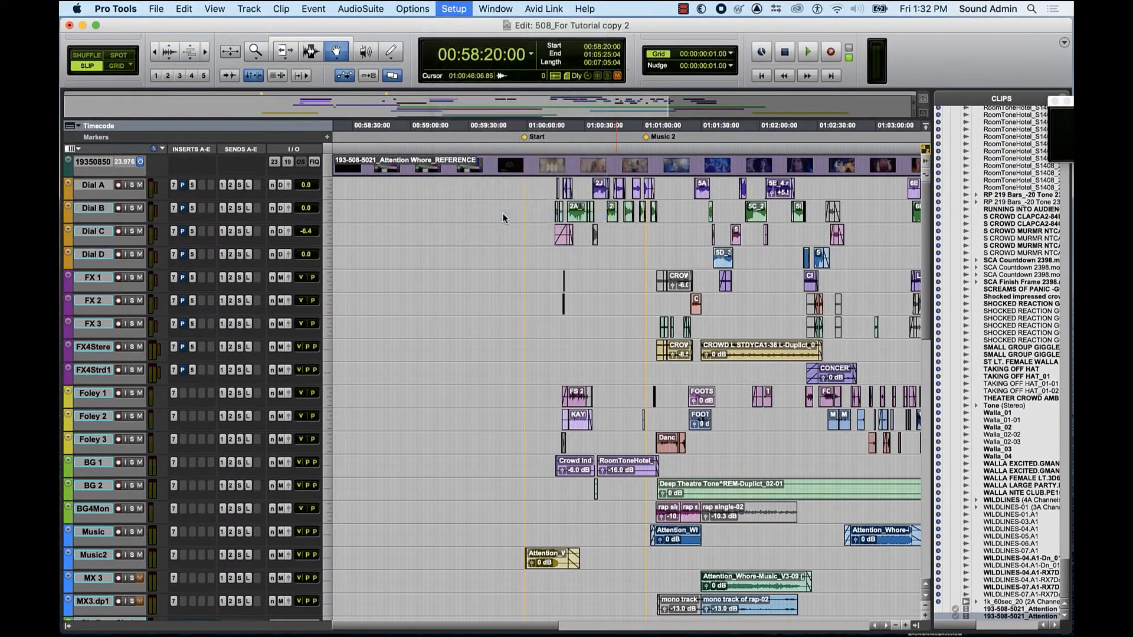
left_click(413, 81)
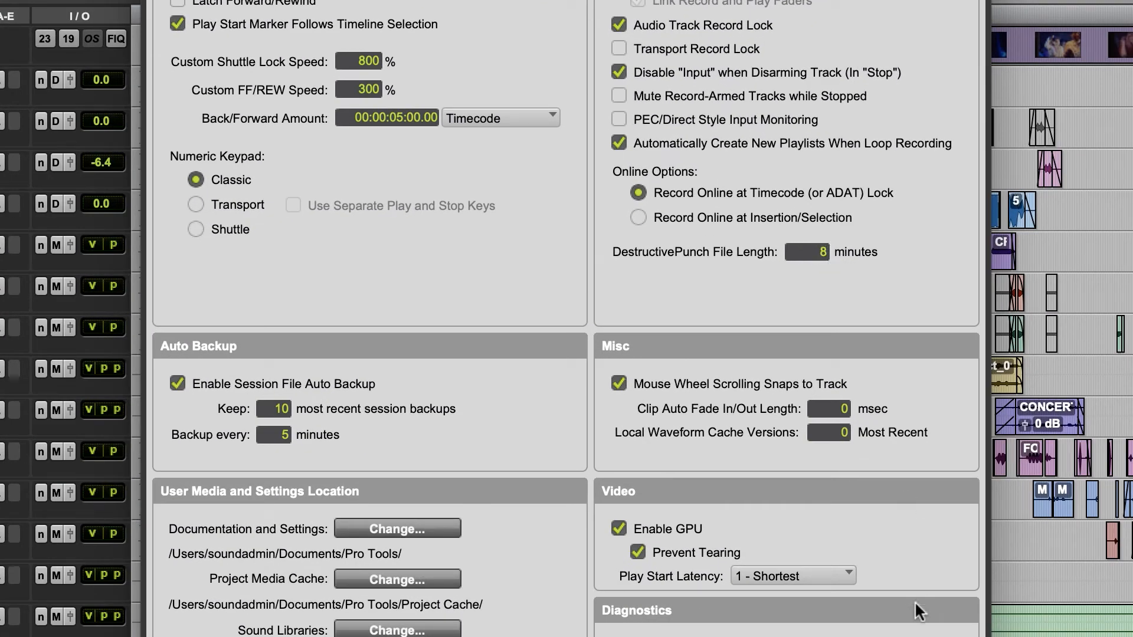
left_click(944, 634)
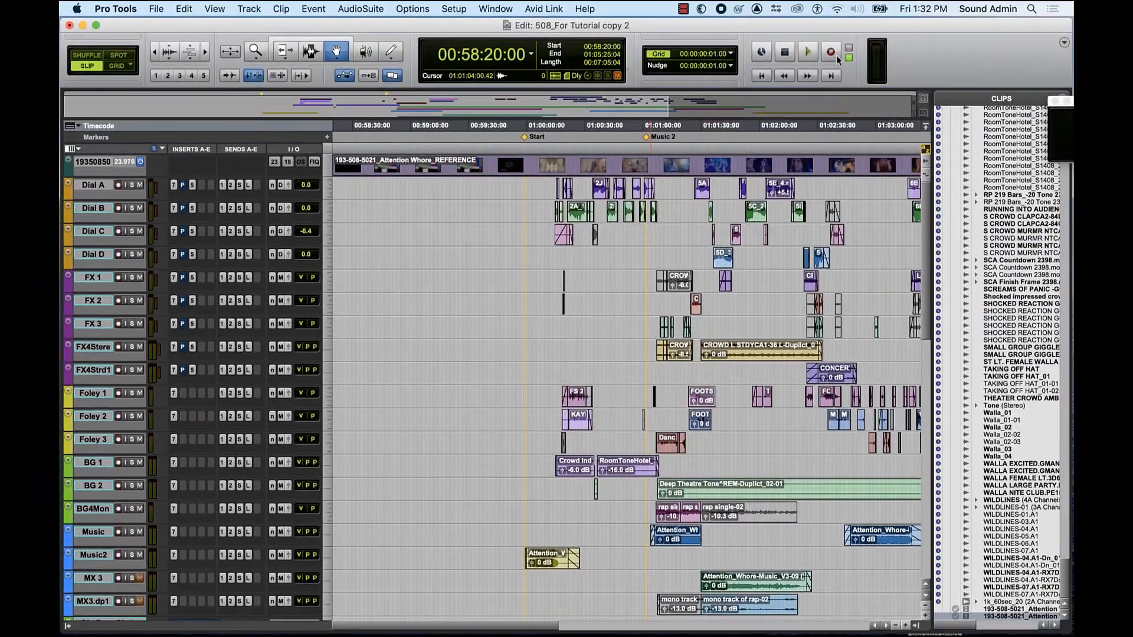
Step: Set the transport record mode to DestructivePunch and record-enable the MyGreatFilm_LtRt track
right_click(831, 55)
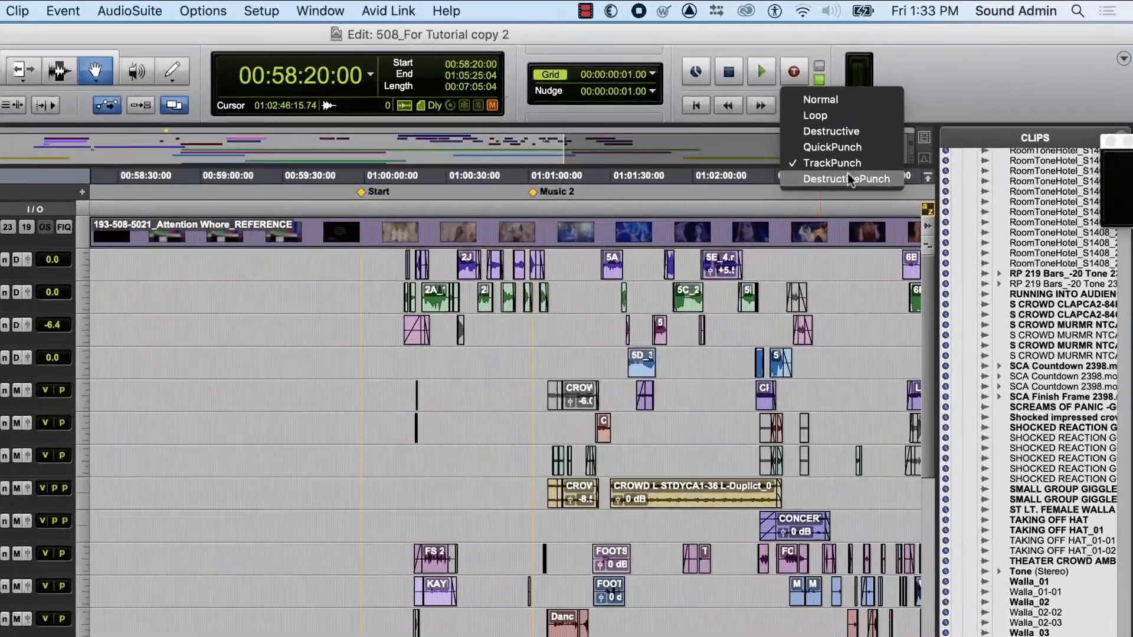
left_click(867, 122)
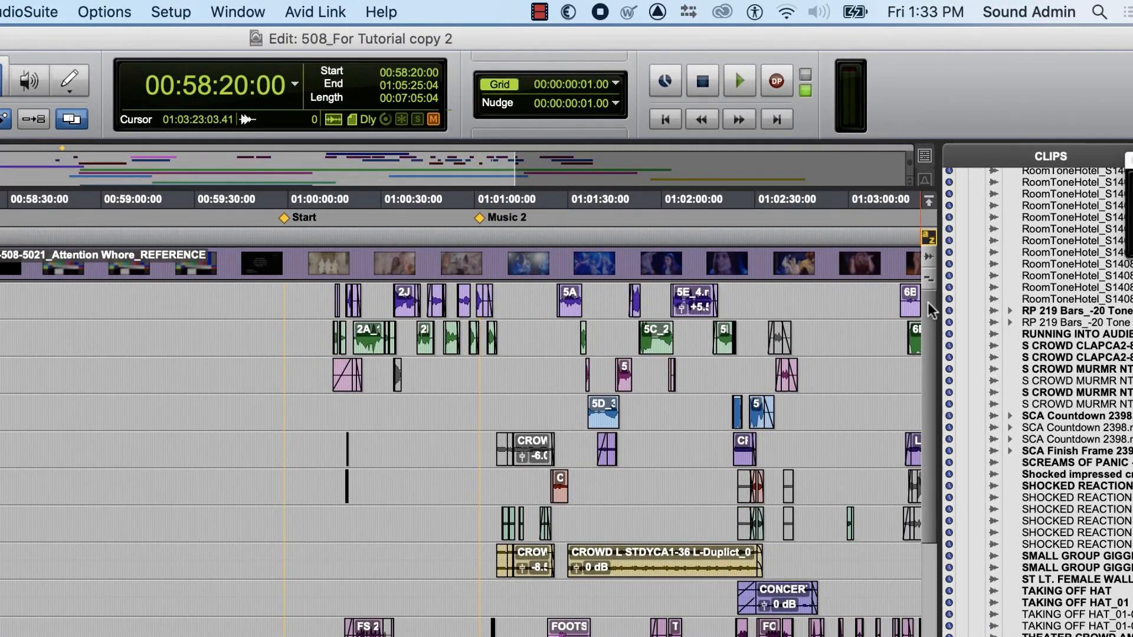
left_click_drag(928, 305, 945, 481)
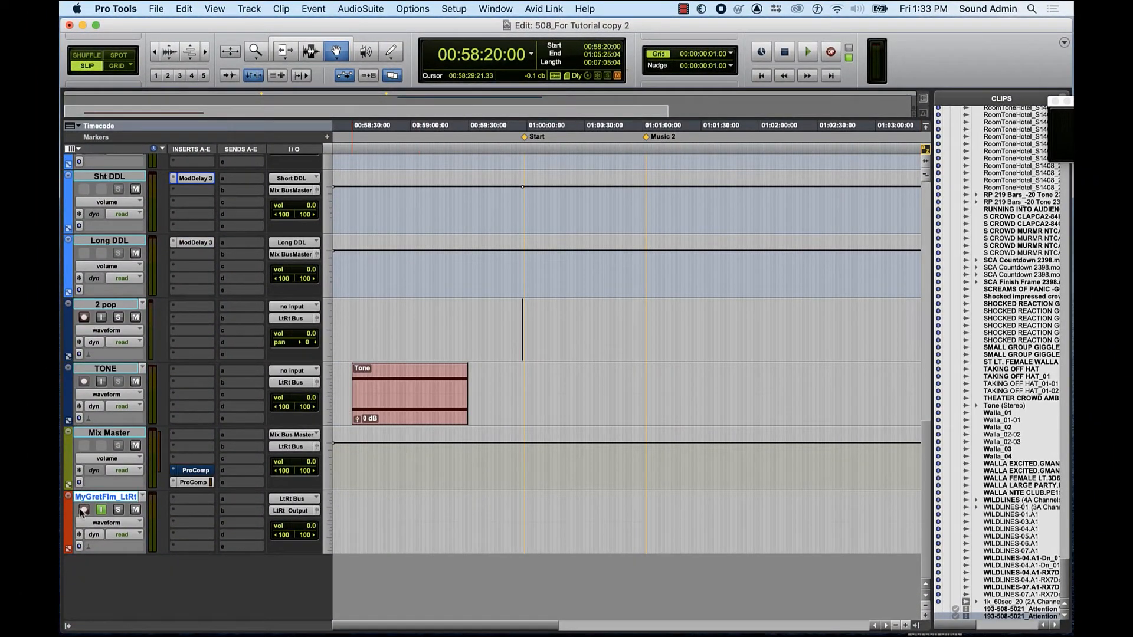
left_click(83, 510)
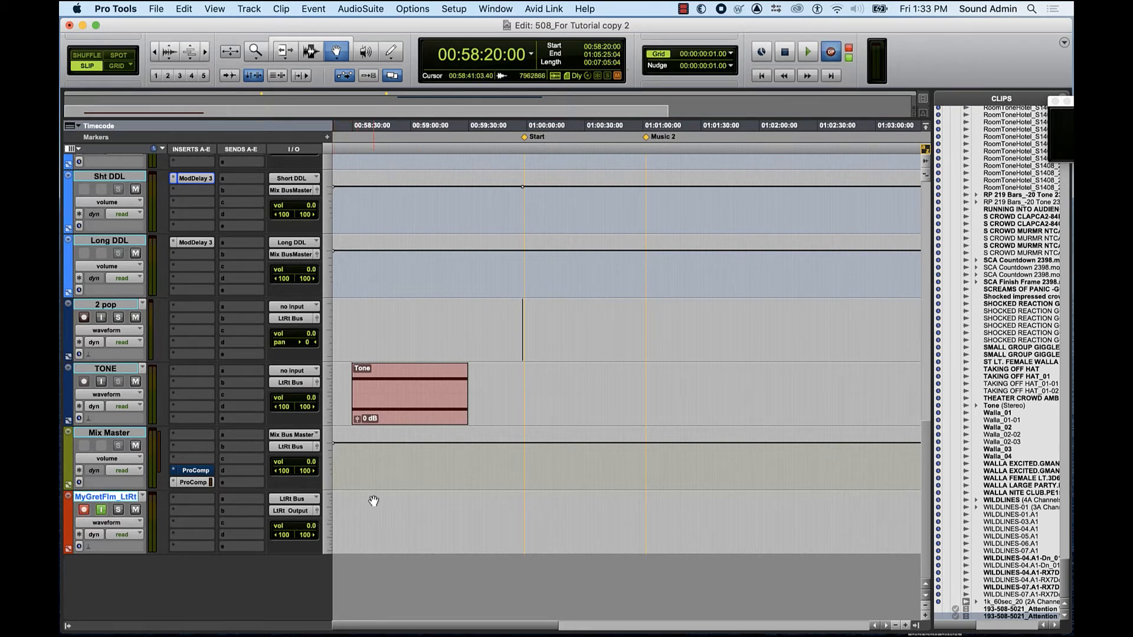
Step: Activate the Smart Tool, start recording from the session start and have the DPE tracks prepared for DestructivePunch
key("F7+F8")
key("super+space")
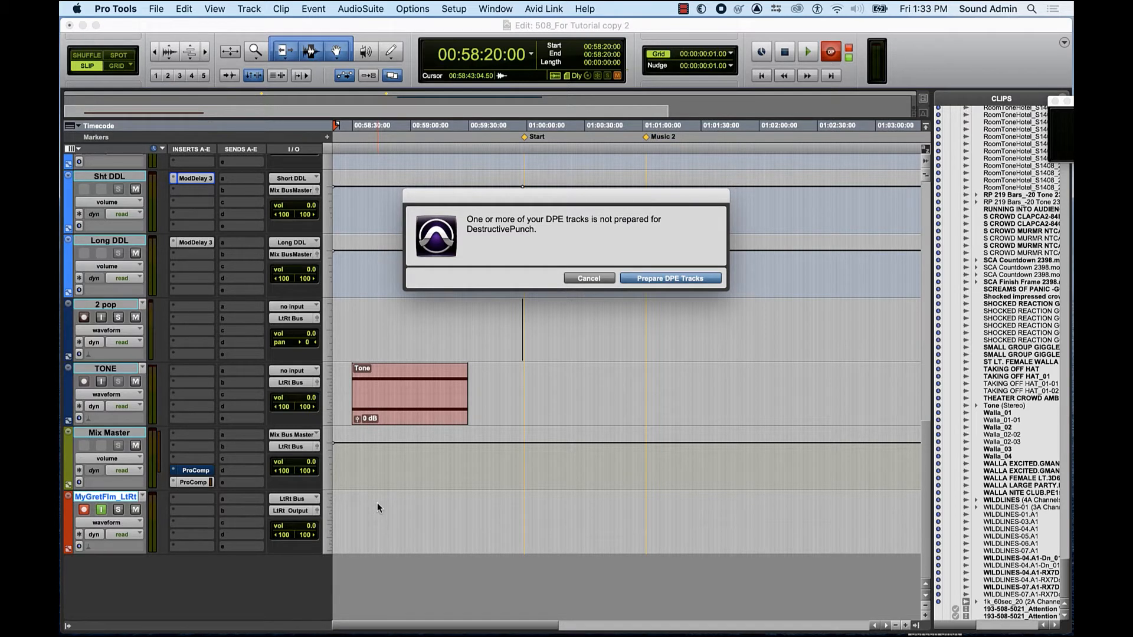
left_click(642, 276)
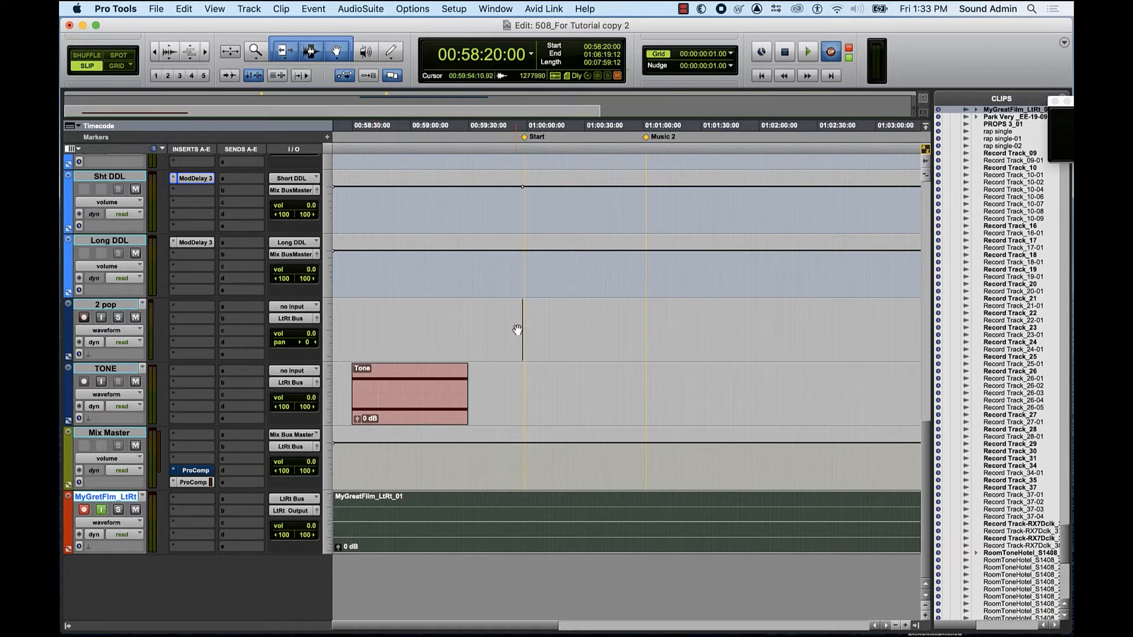
Step: Record the mix onto the MyGreatFilm_LtRt track from 00:58:30:00, just before the Tone clip, and mute that record track
left_click(348, 389)
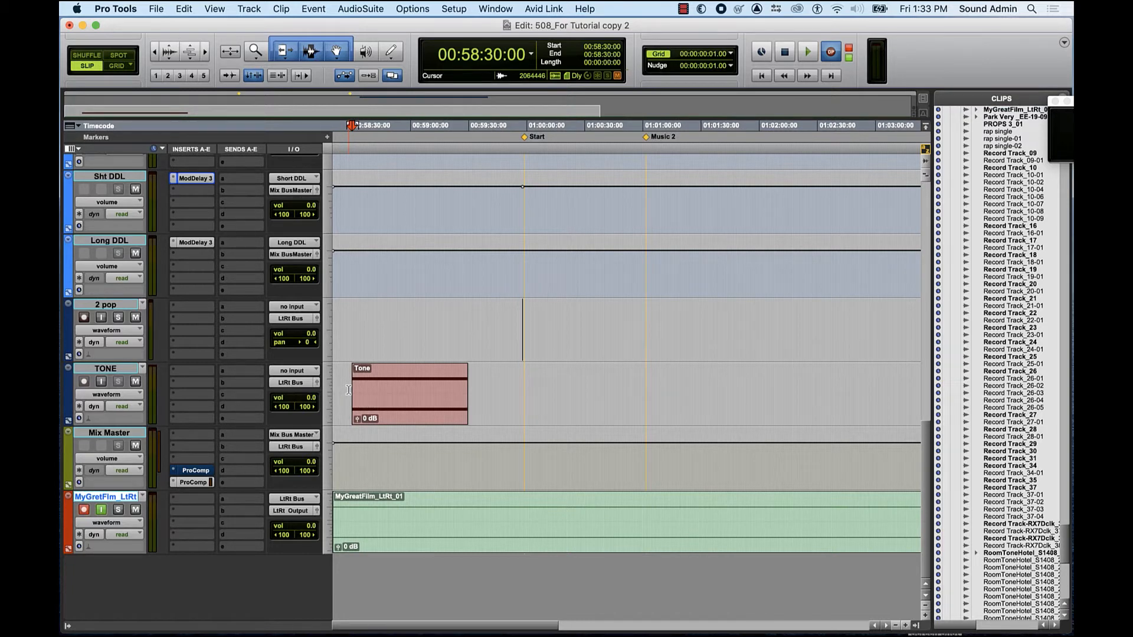
key("space")
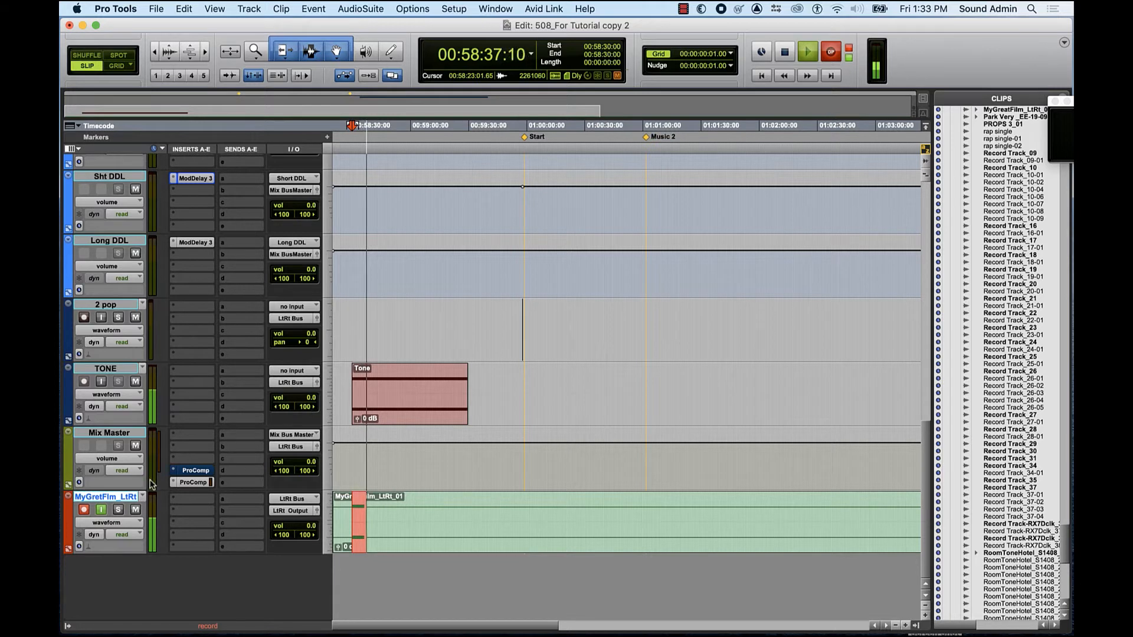
left_click(136, 509)
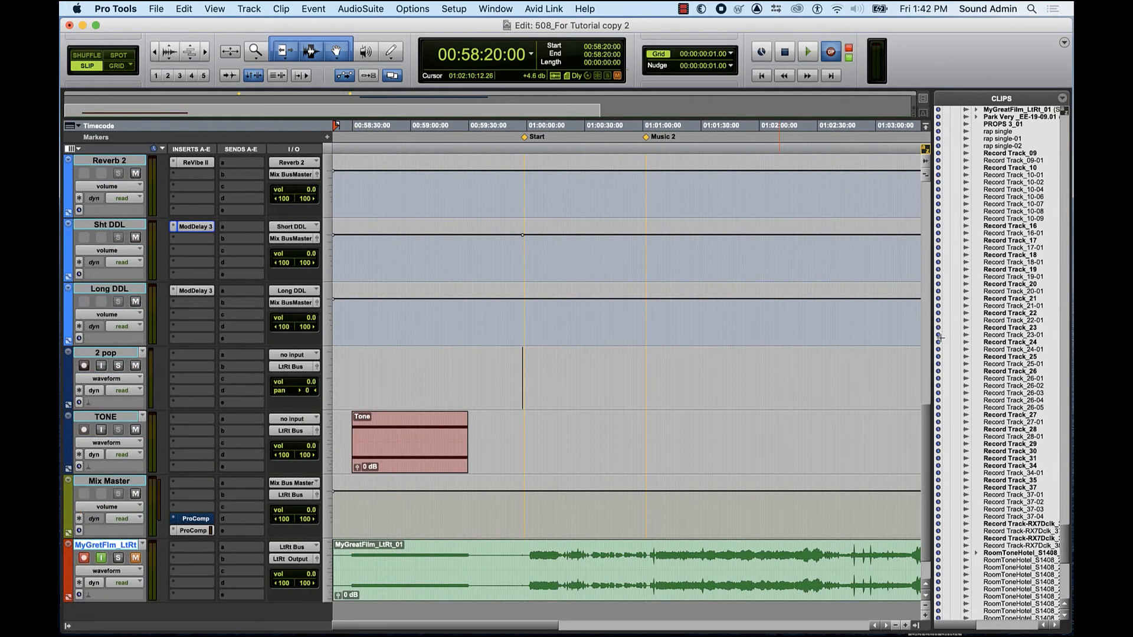
Step: Export the recorded MyGreatFilm_LtRt_01 clip as a 24-bit, 48 kHz interleaved WAV file into the LtRt folder
left_click(699, 581)
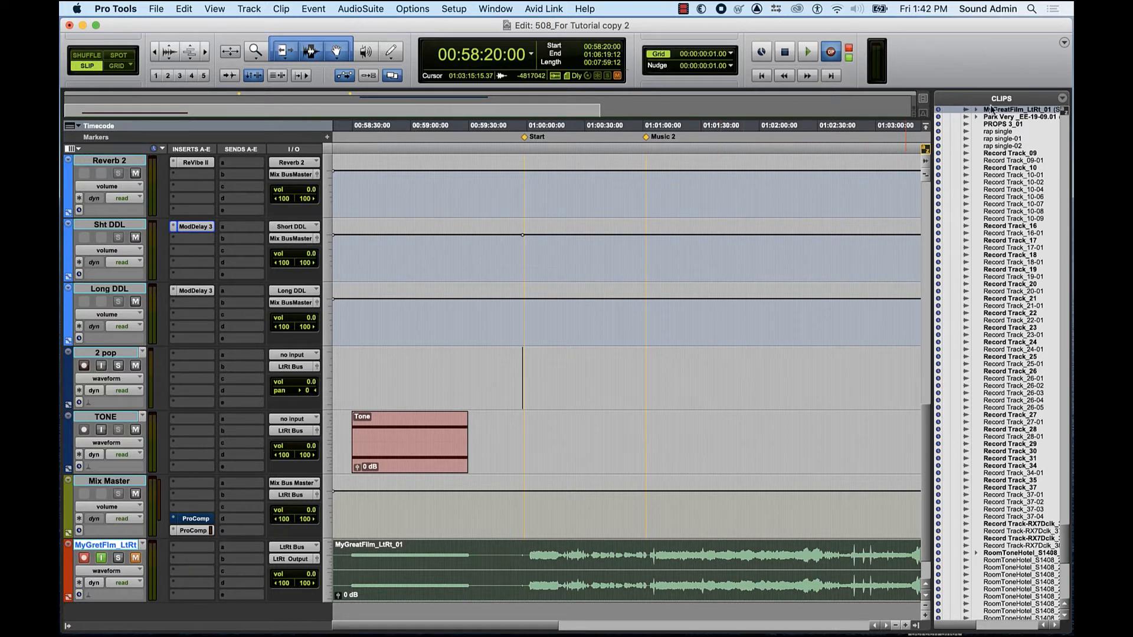
right_click(990, 112)
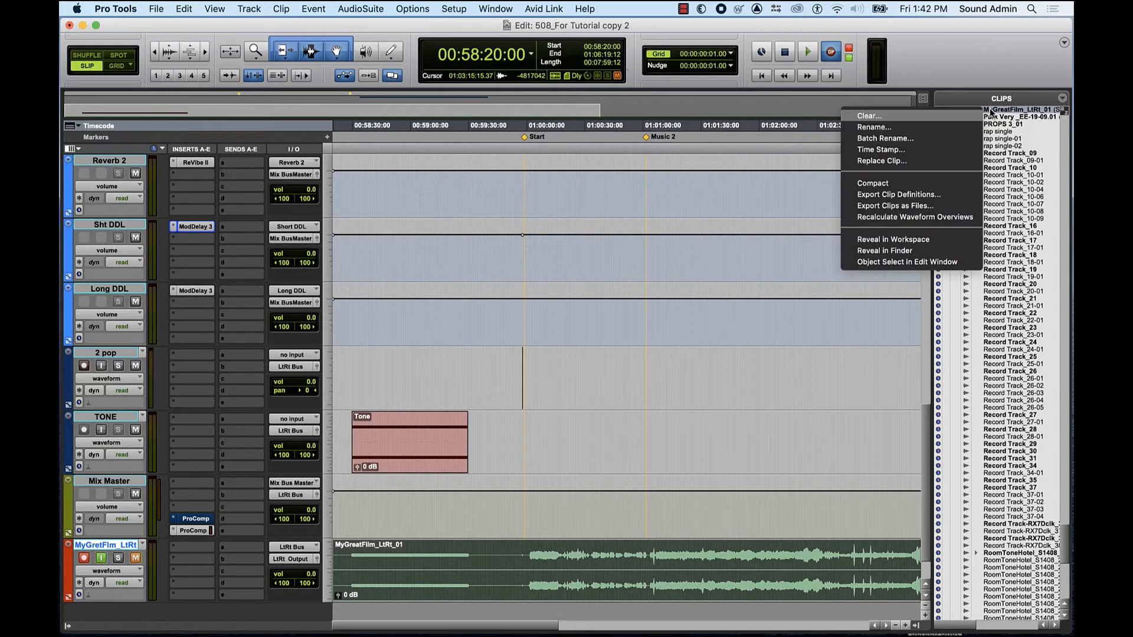
left_click(949, 206)
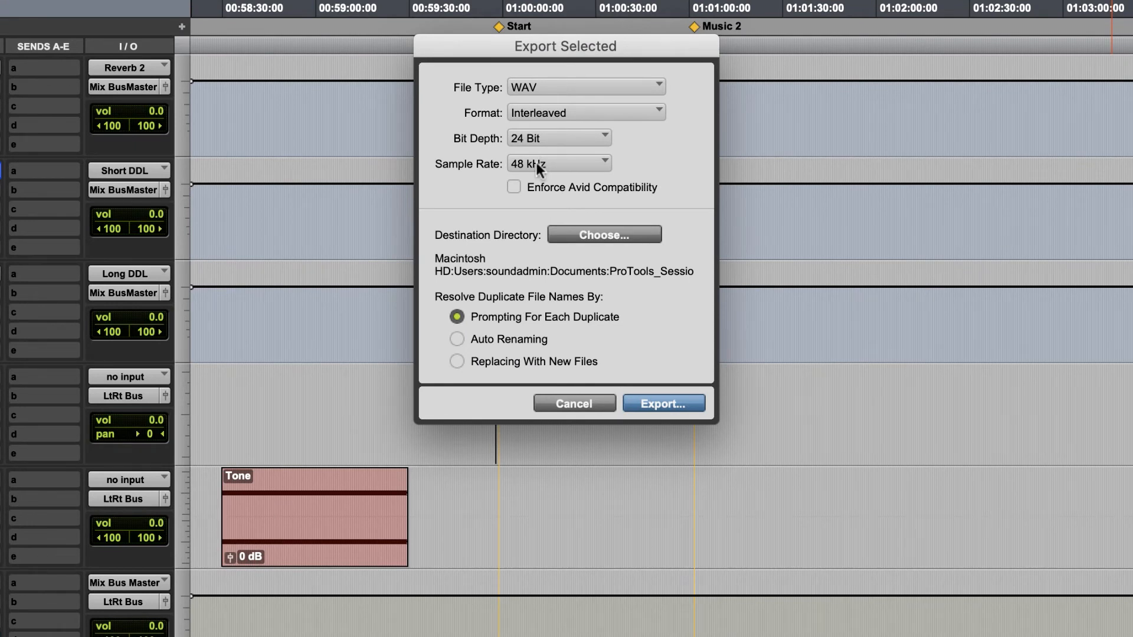
left_click(604, 235)
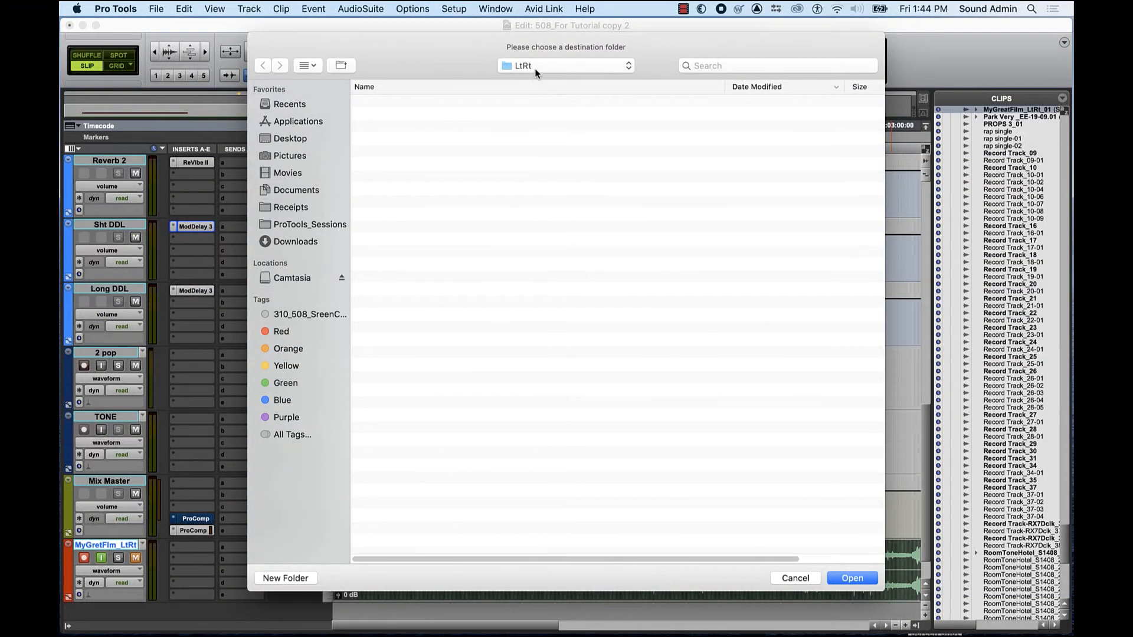
left_click(851, 578)
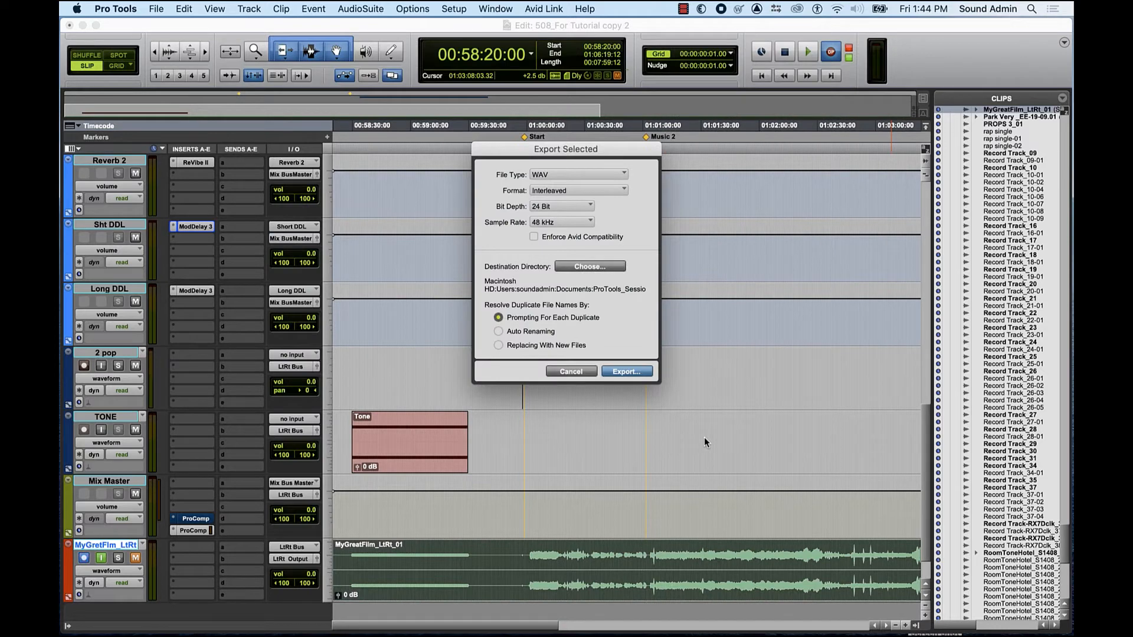
left_click(636, 373)
Step: Switch to Finder, show the exported WAV file's info and rename the file to MyGreatFilm_LtRt_.wav
key("super+Tab")
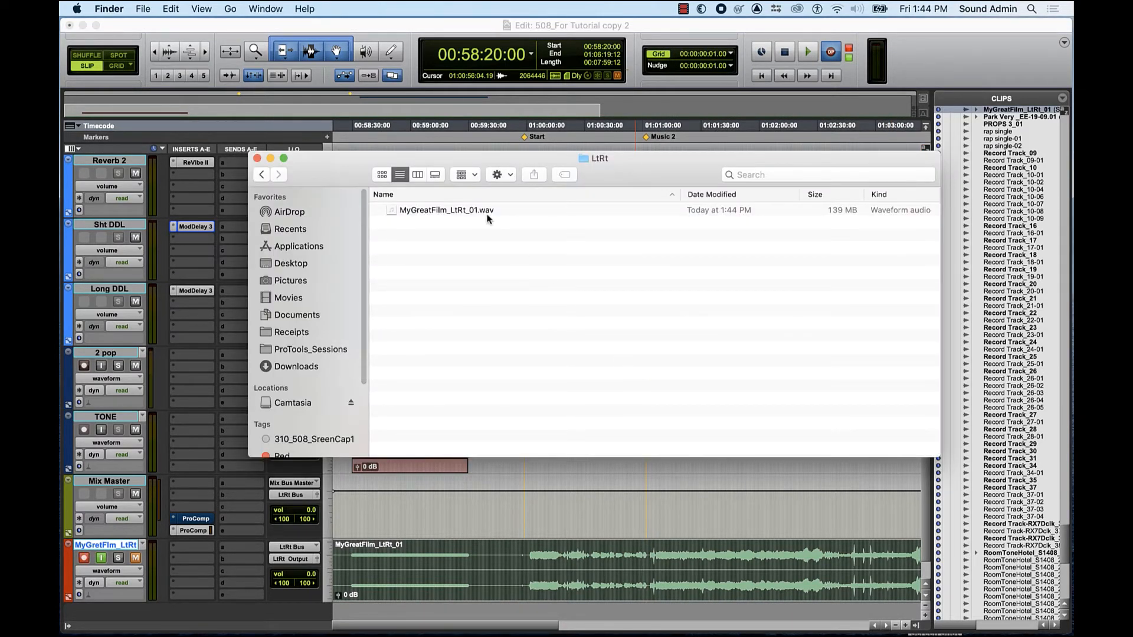
left_click(482, 210)
key("super+i")
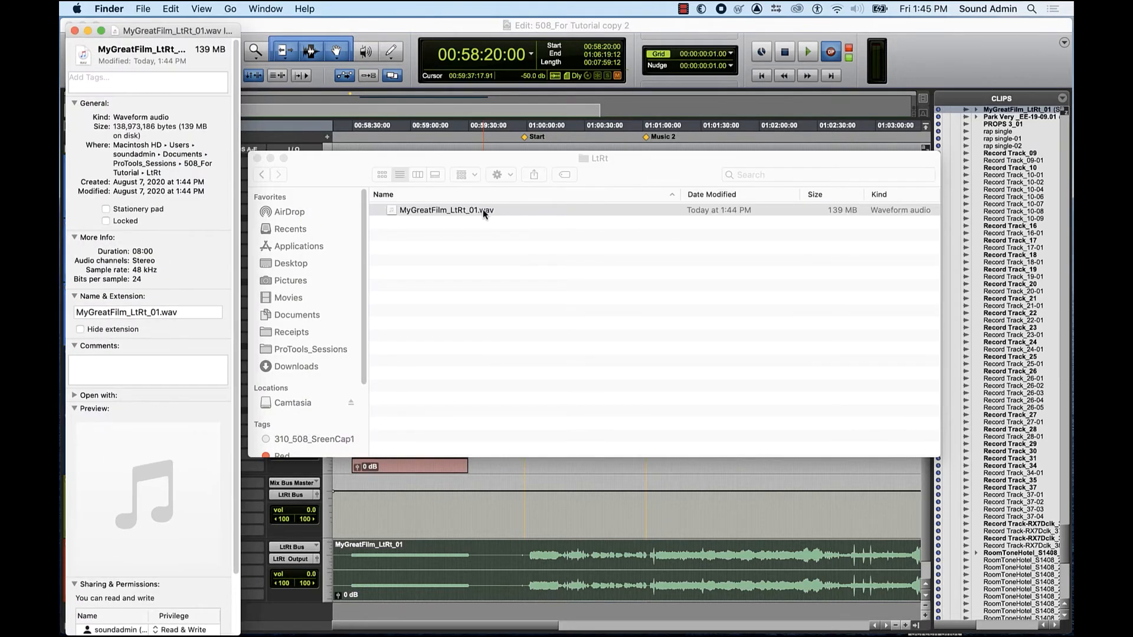
left_click(158, 312)
key("BackSpace")
key("BackSpace")
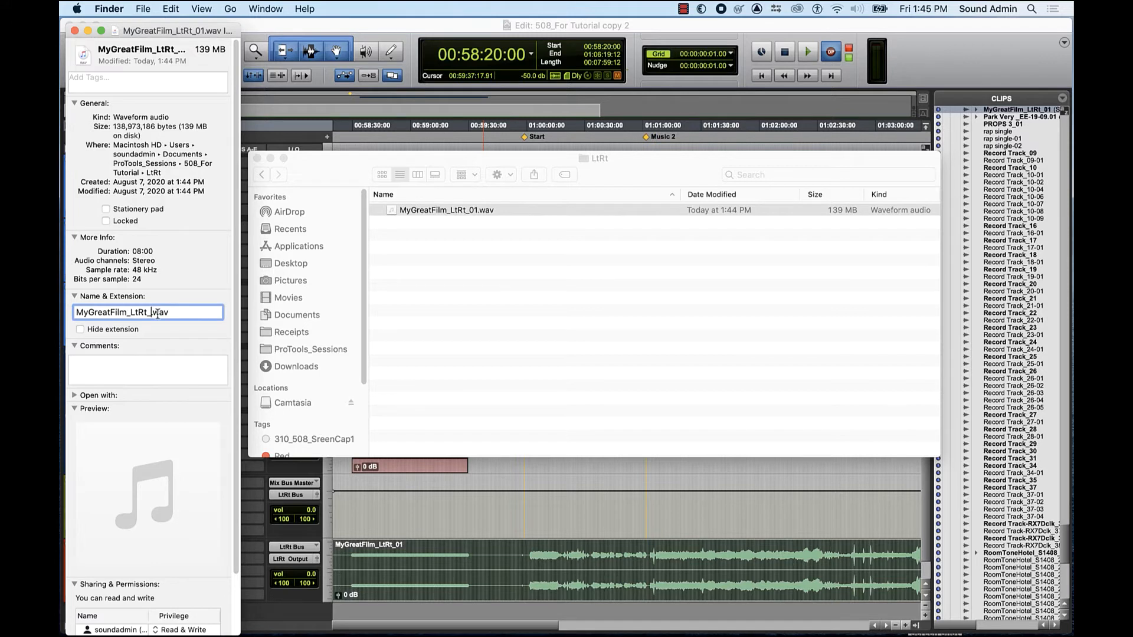
Step: Paste the copied mix notes, including room, mixer and MRO, into the WAV file's comments and close its info
left_click(127, 370)
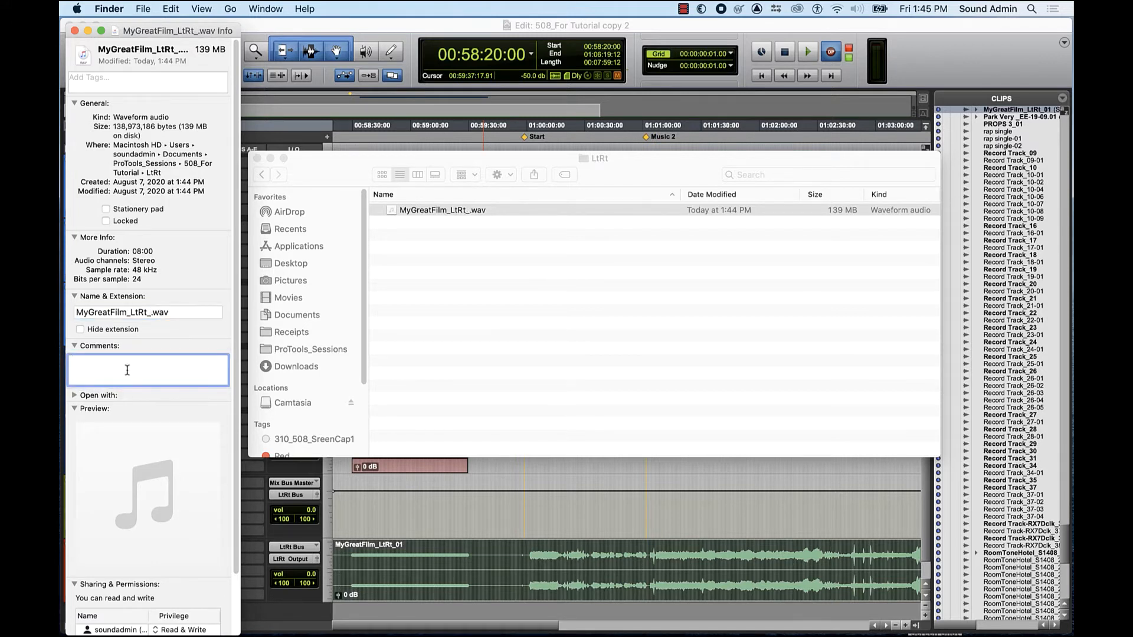
key("super+v")
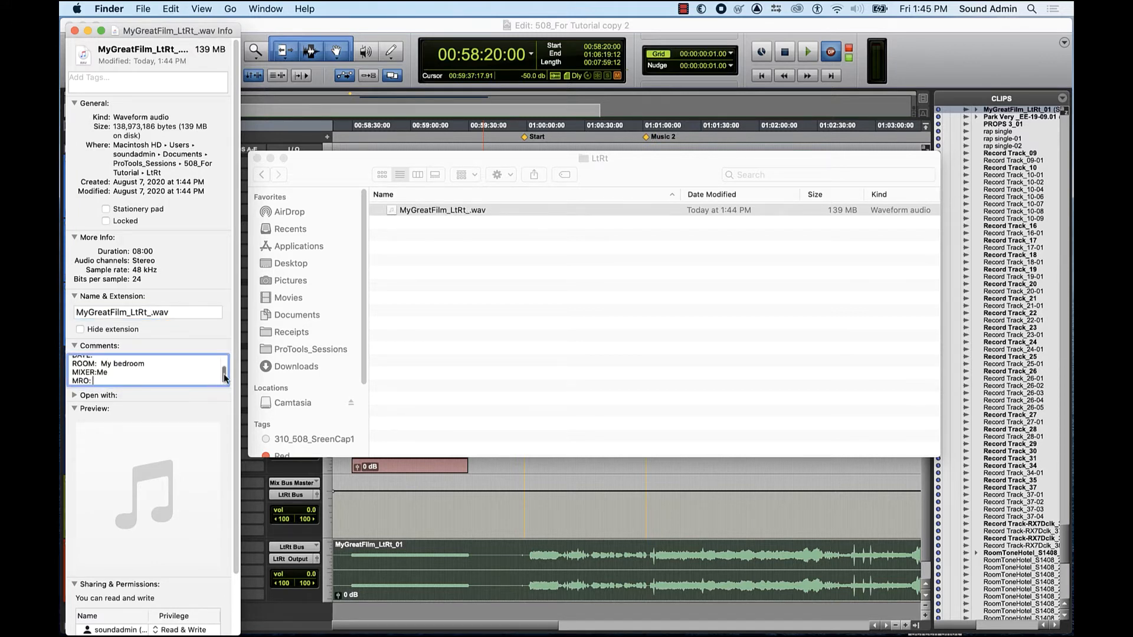
mouse_move(225, 378)
left_mouse_down()
mouse_move(228, 362)
mouse_move(222, 374)
left_mouse_up()
left_click(74, 30)
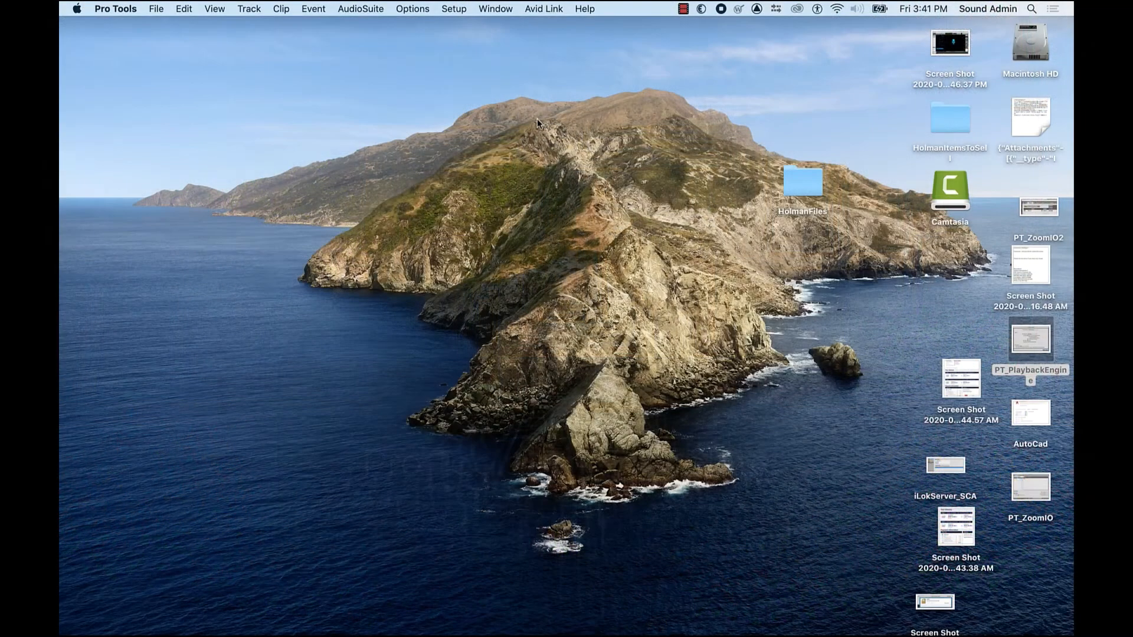
Step: Delete all bus and output paths in the Pro Tools I/O Setup and check that no input paths remain
left_click(454, 9)
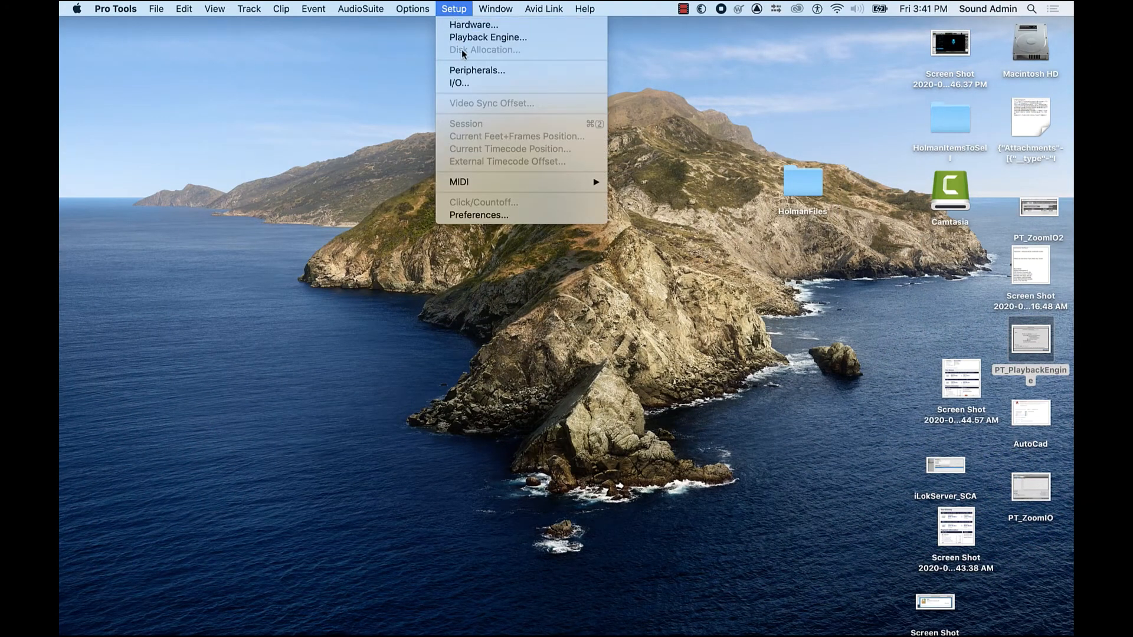
left_click(466, 83)
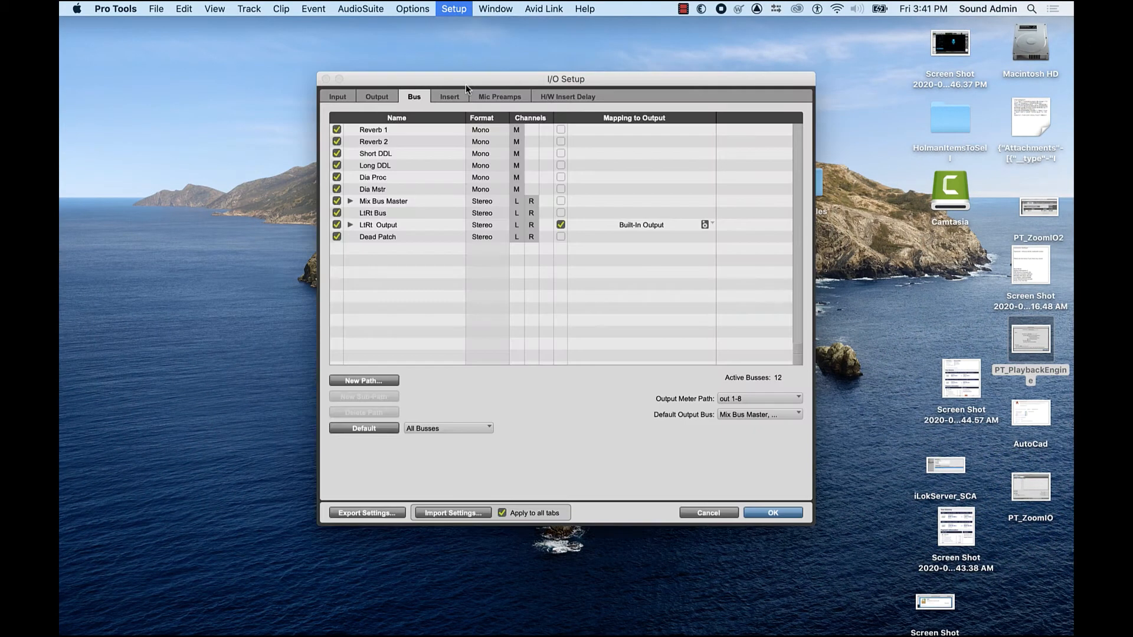
key("super+a")
key("BackSpace")
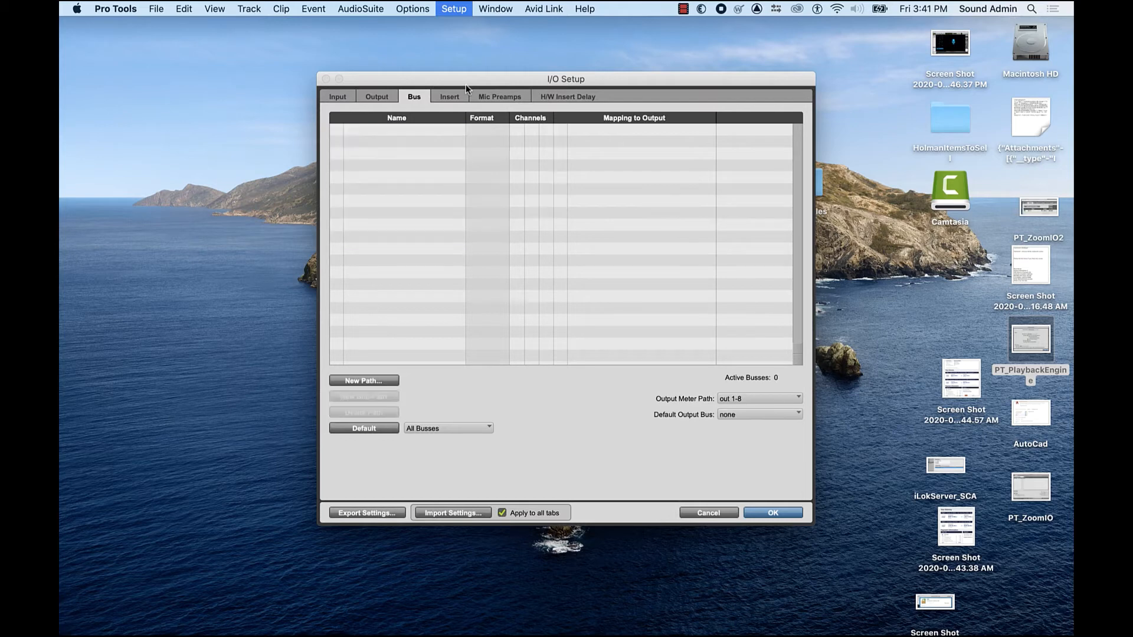
left_click(367, 97)
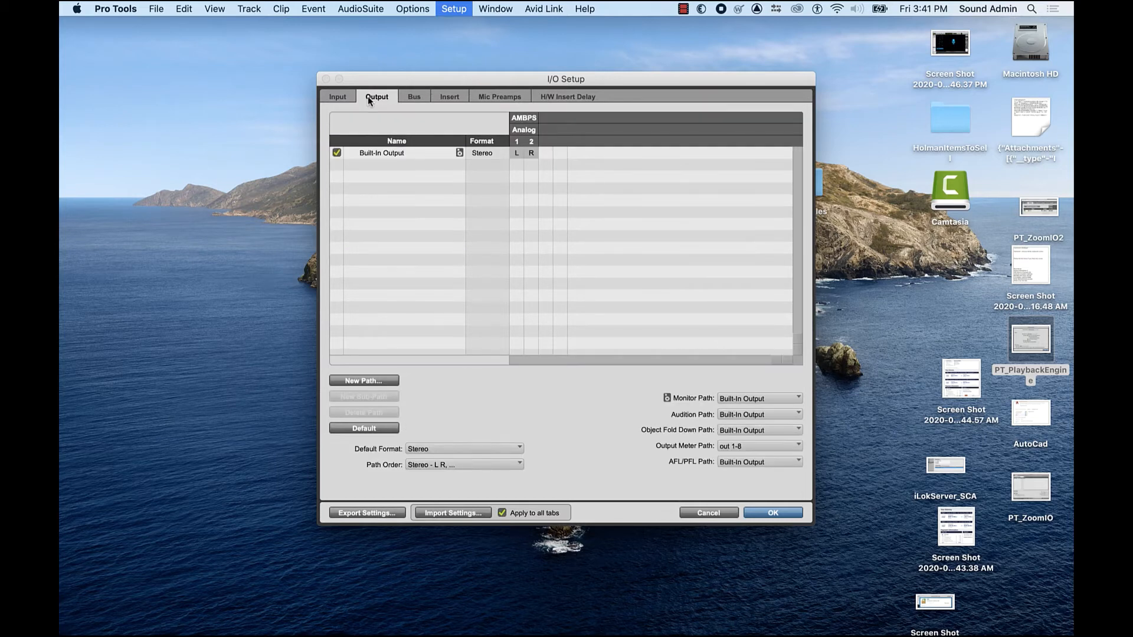
key("super+a")
key("BackSpace")
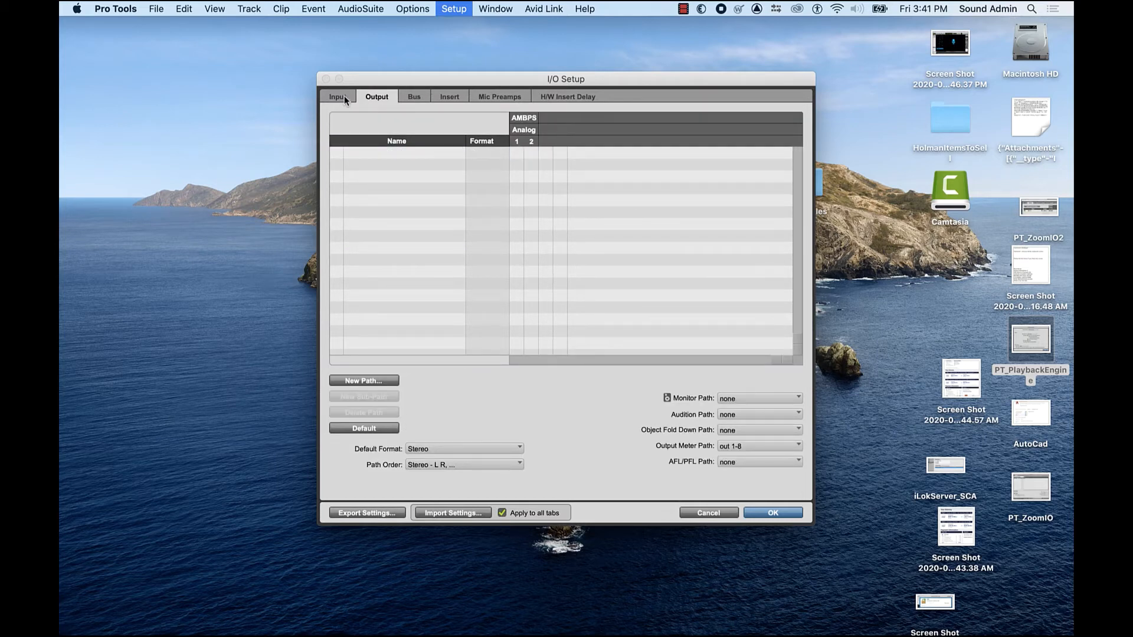
left_click(339, 97)
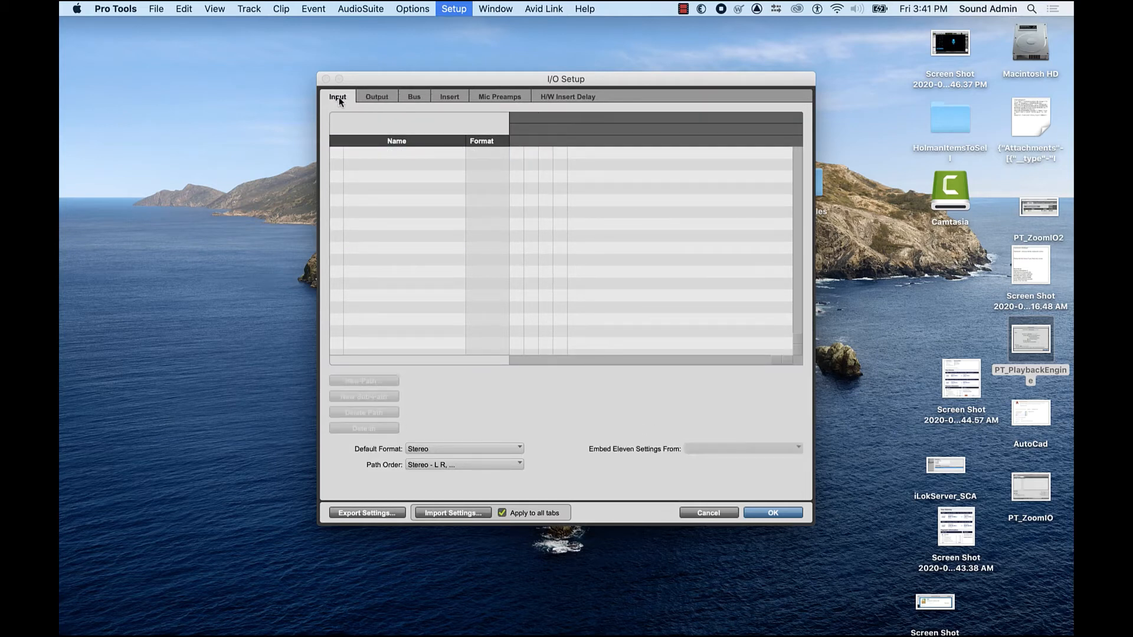
Step: Import the I/O settings file 310_508_541_Fall2020_Remote_IO.pio and review the resulting output, bus, insert and input paths
left_click(375, 96)
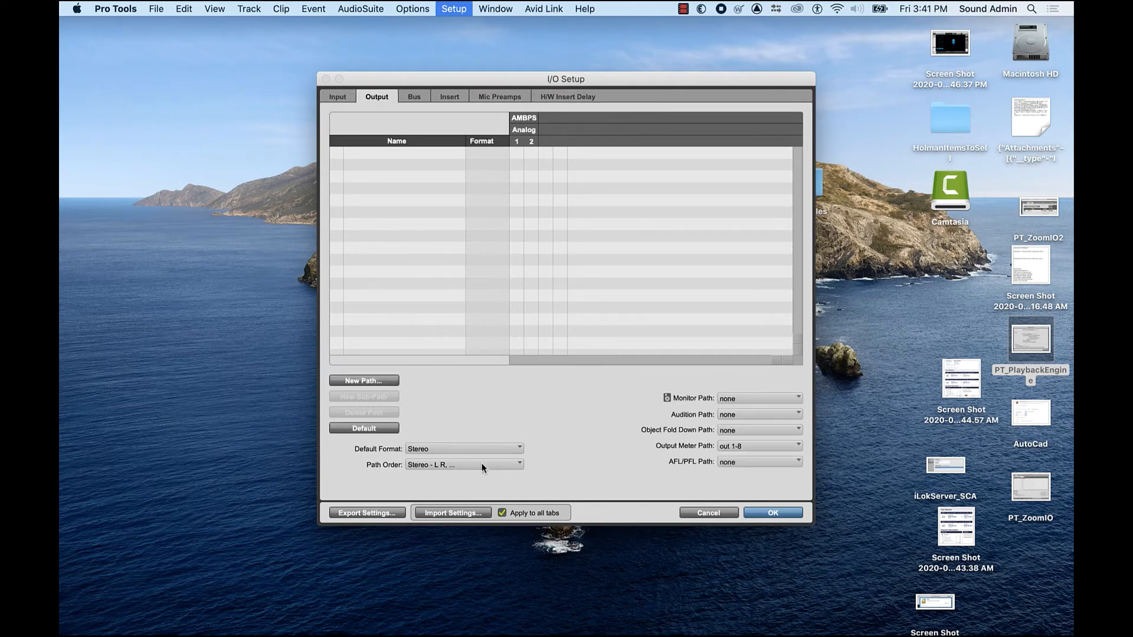
left_click(466, 510)
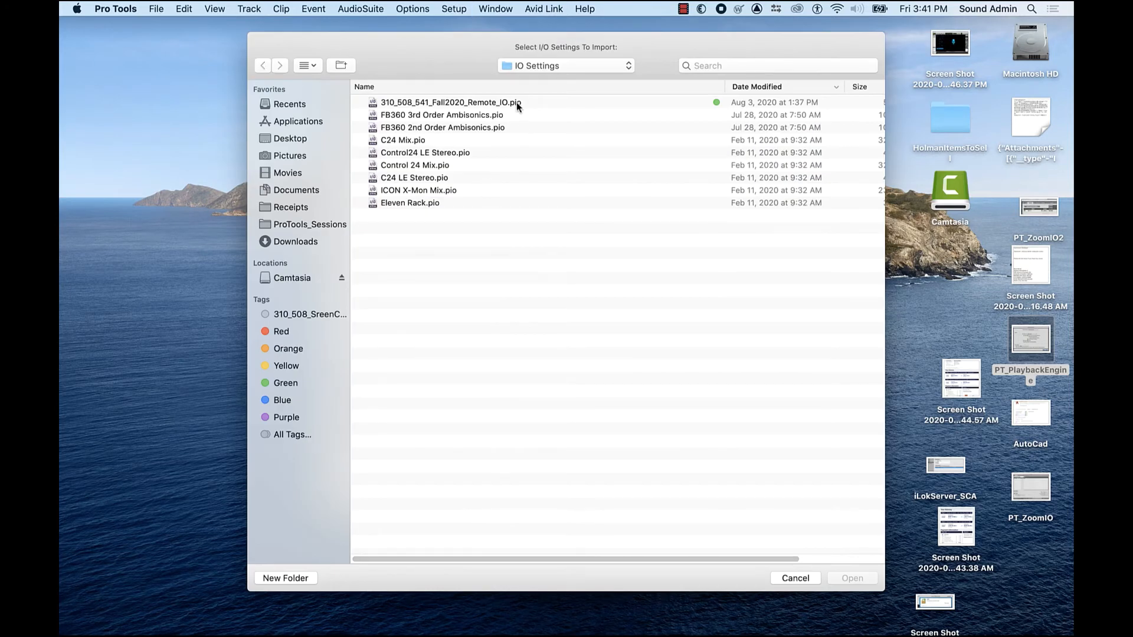
left_click(518, 104)
double_click(516, 102)
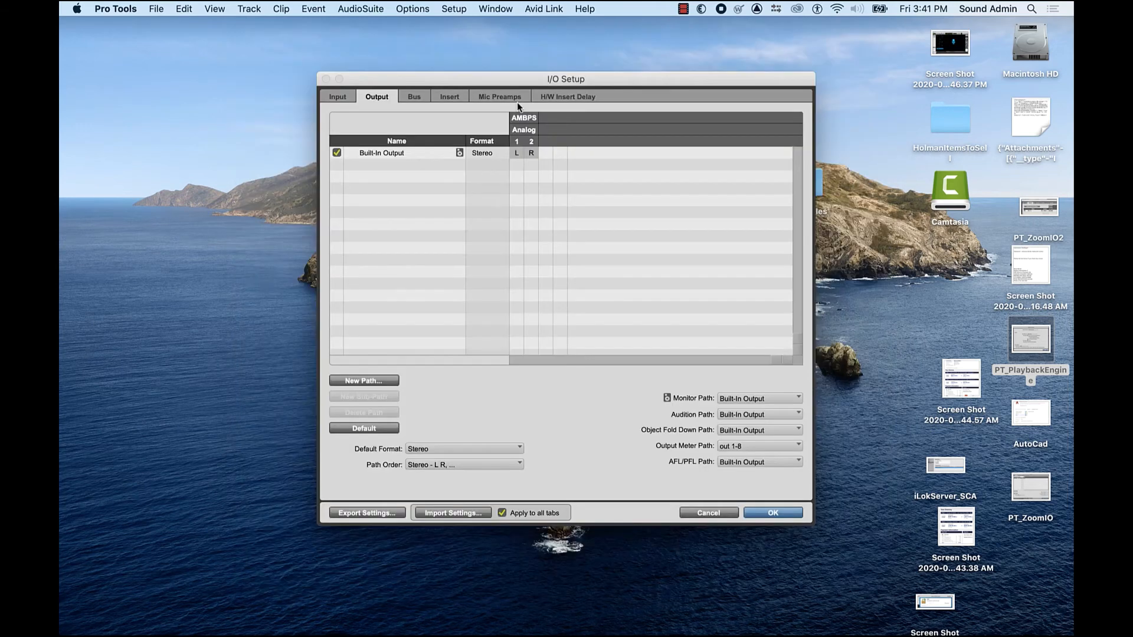
left_click(415, 98)
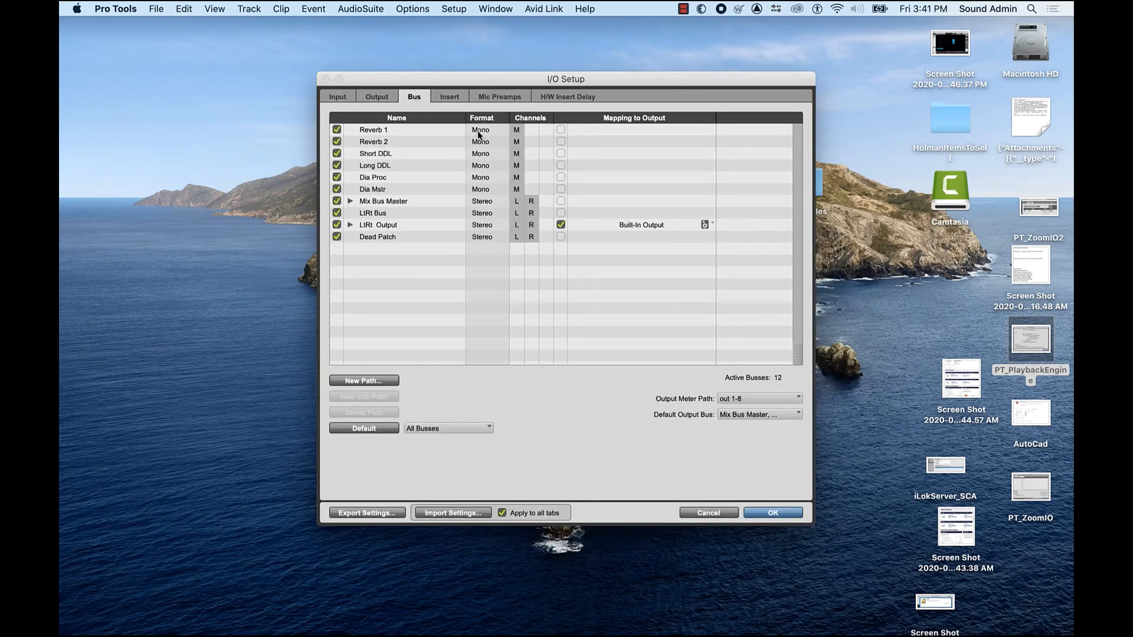
left_click(447, 98)
left_click(329, 98)
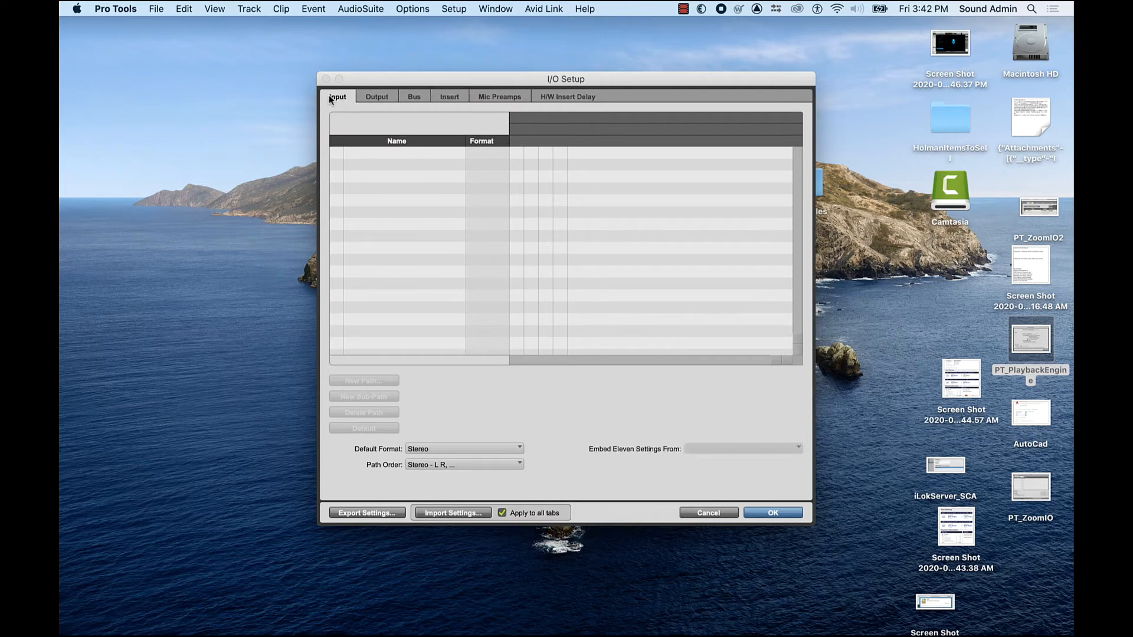
Step: Accept the I/O Setup and start a new session based on the SCA group's 310_508 Full_Template_Fall2020 template
key("Return")
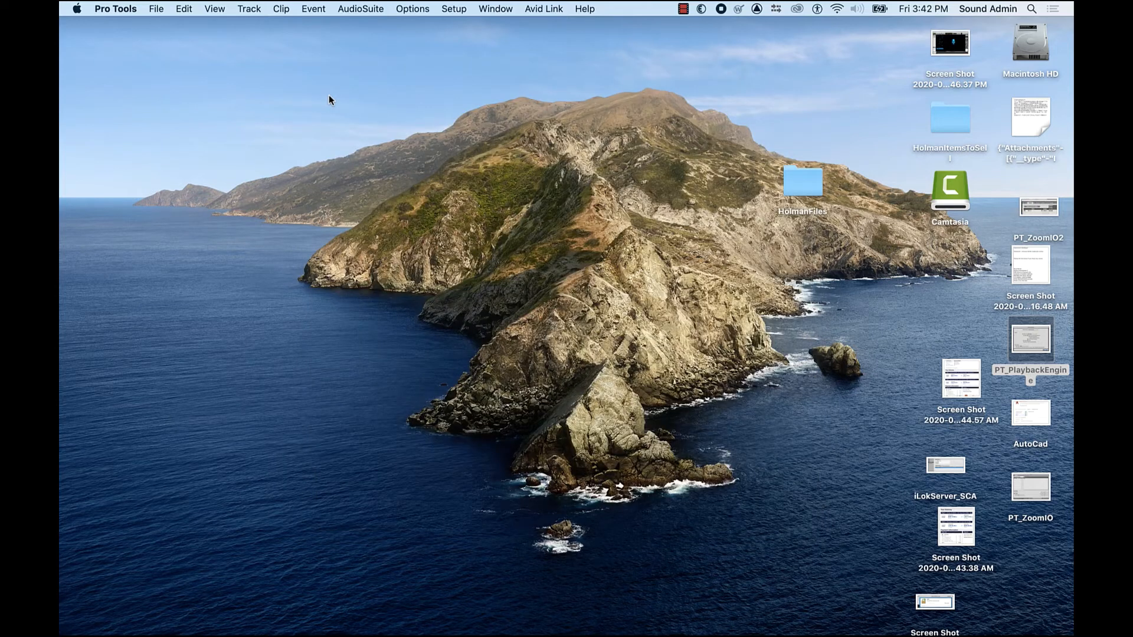
left_click(154, 10)
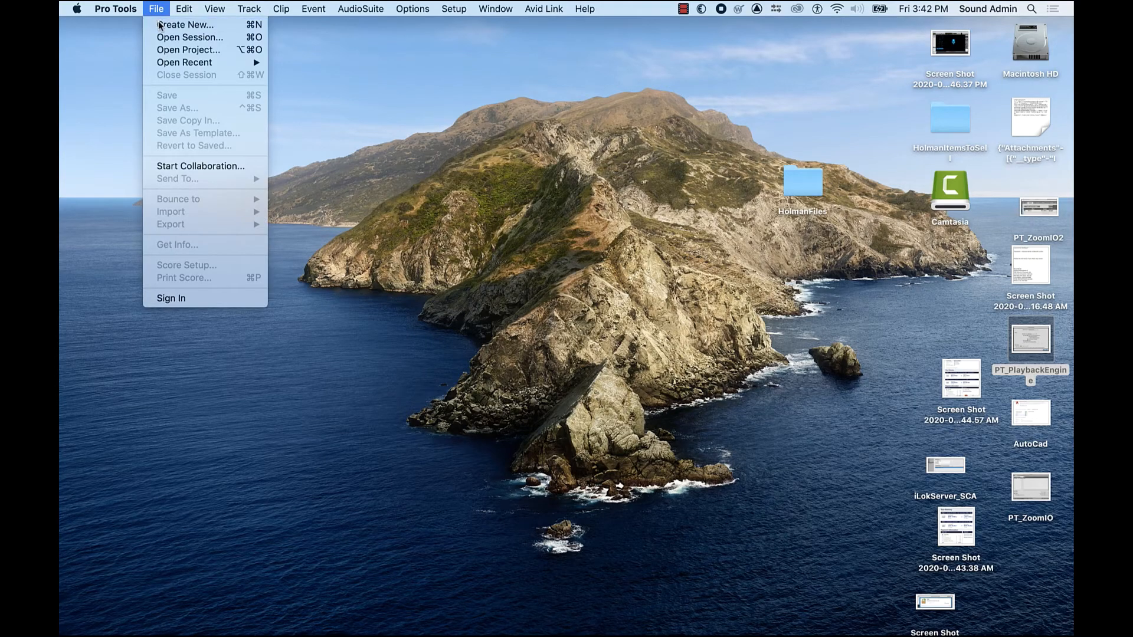
left_click(156, 23)
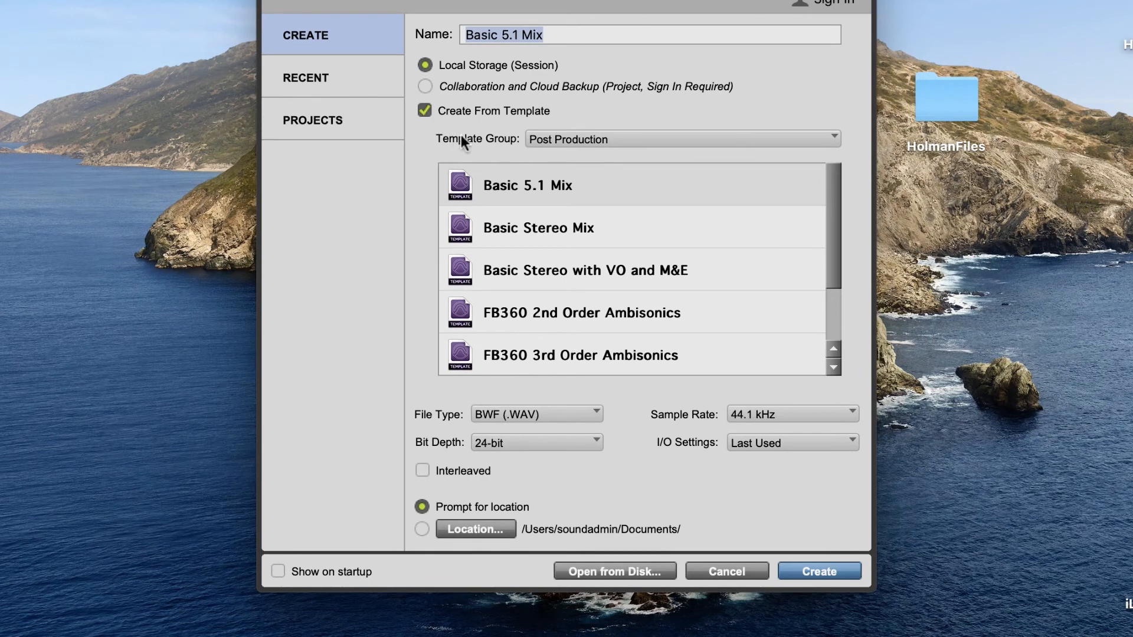
left_click(532, 143)
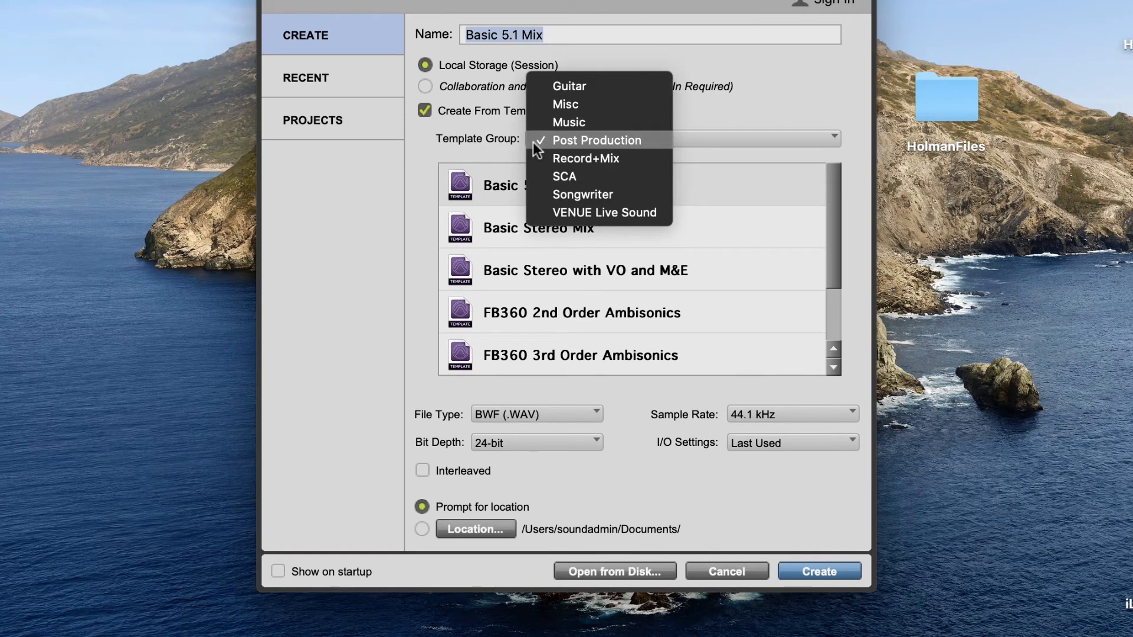
left_click(548, 175)
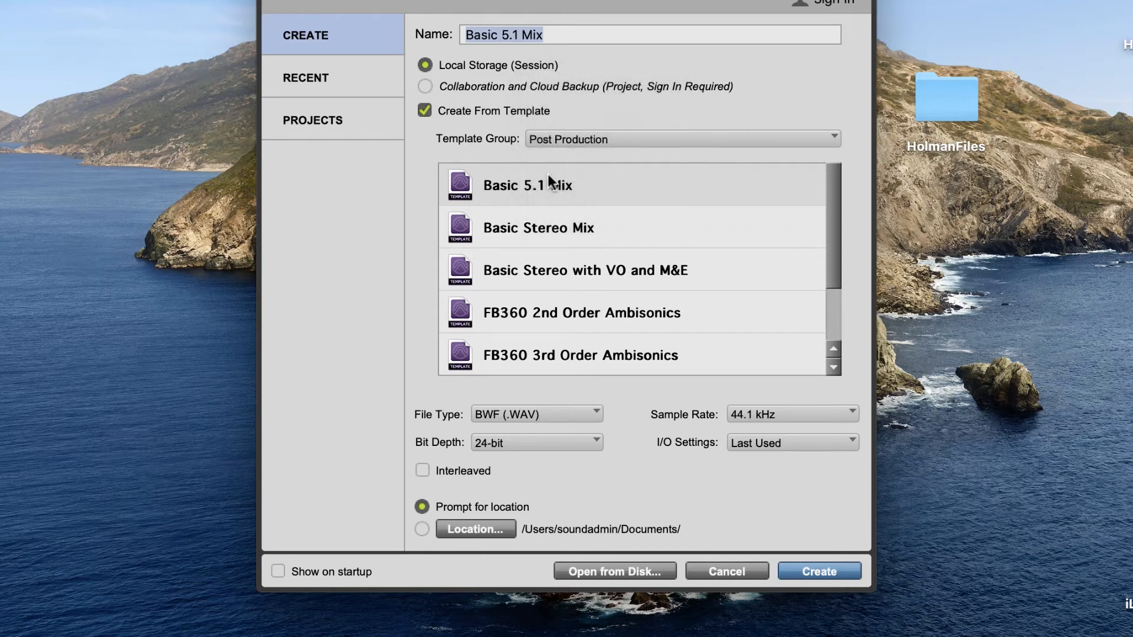
left_click(563, 191)
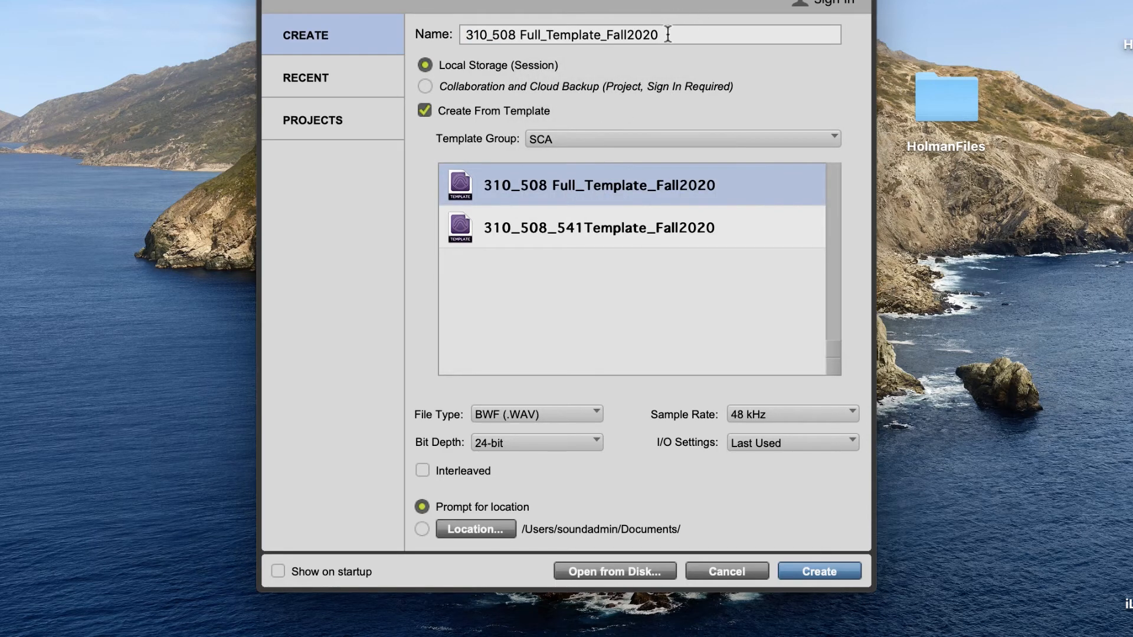
Step: Name the new session MyAwesomeFilm, create it and save it in the ProTools_Sessions folder
left_click_drag(667, 34, 459, 16)
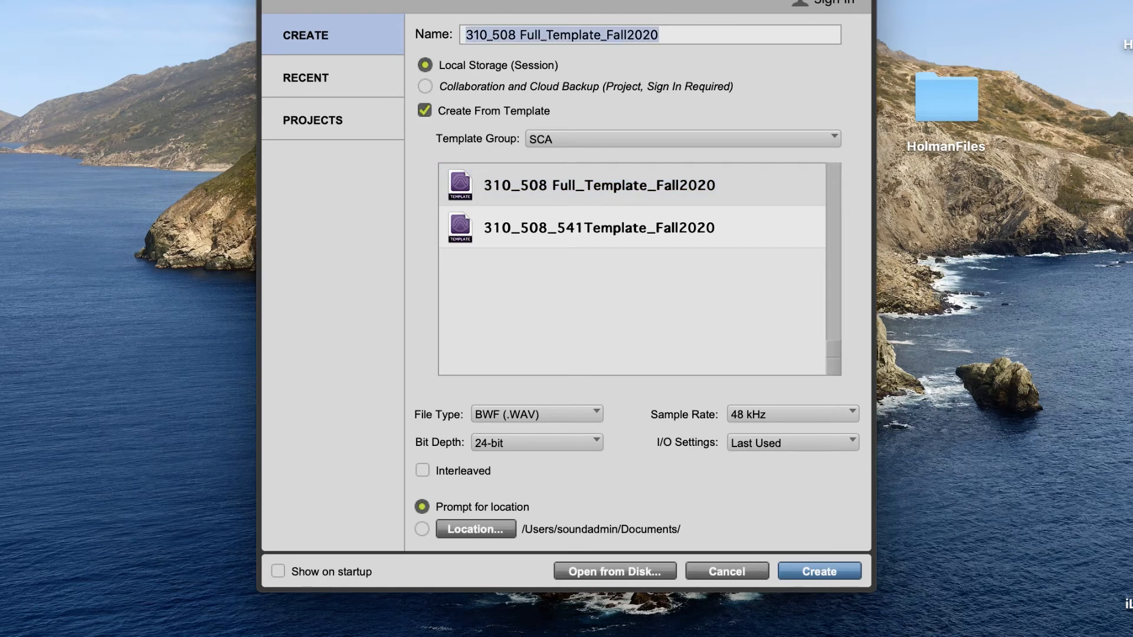
type("MyAwe")
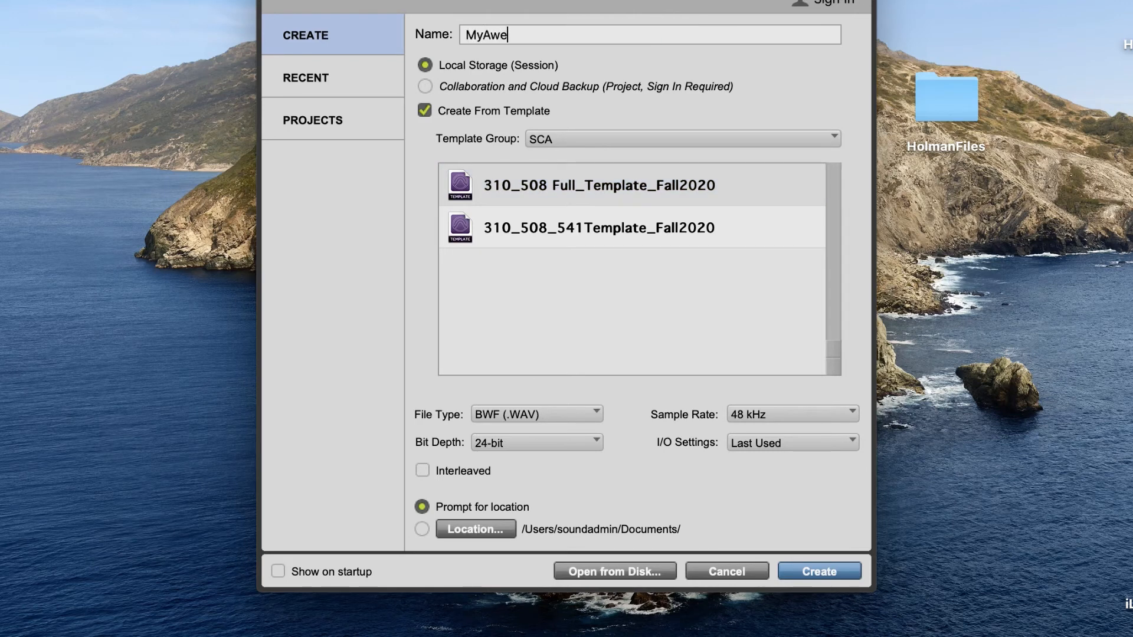
type("someFilm")
left_click(838, 570)
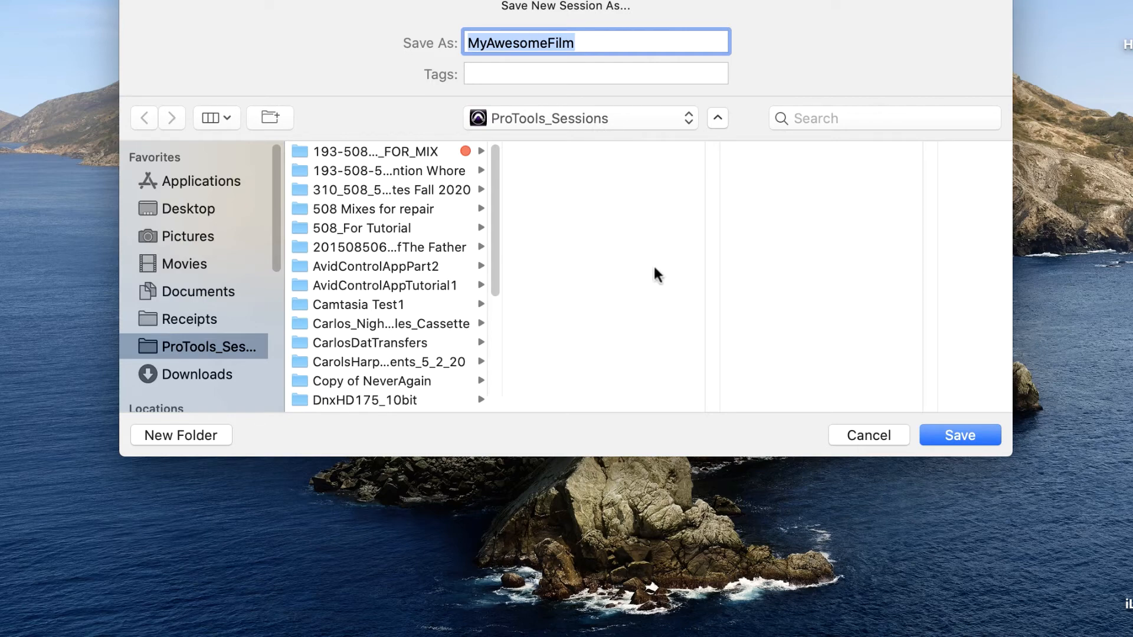
left_click(940, 434)
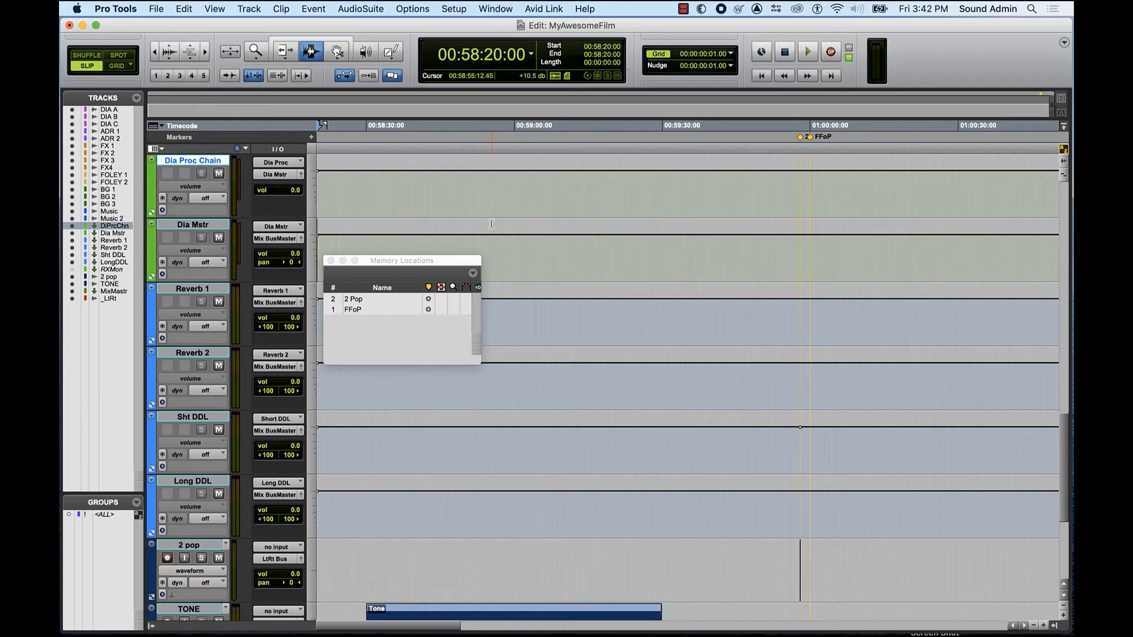
Step: Examine the template's channel strips, inserts, sends and routing in the Mix window, close Memory Locations and return to the Edit window
key("super+equal")
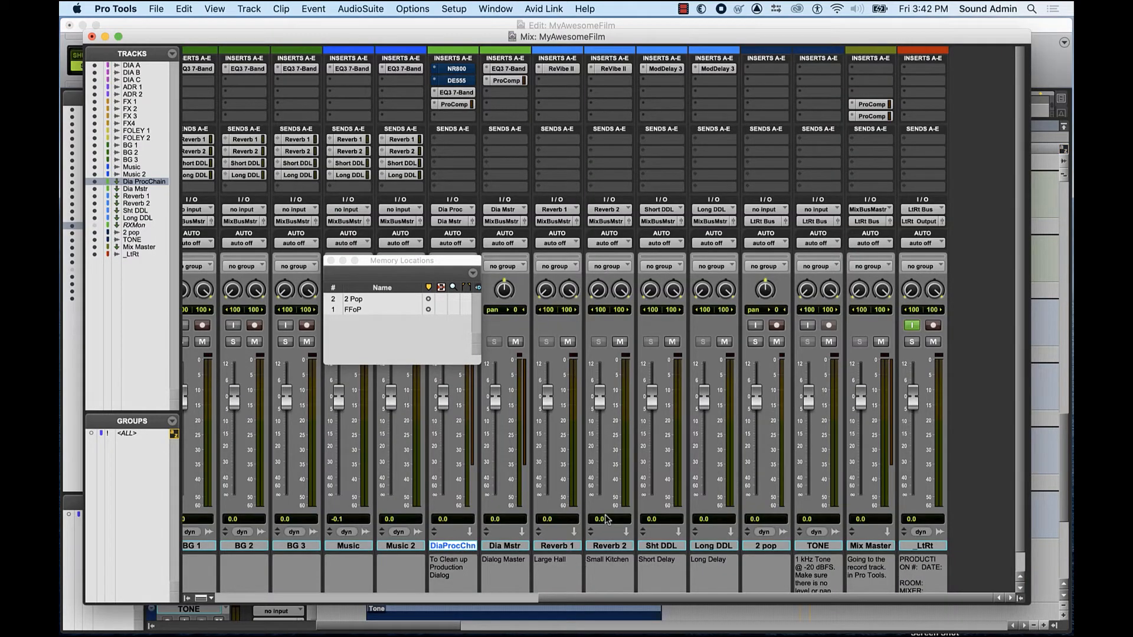
left_click_drag(640, 597, 223, 603)
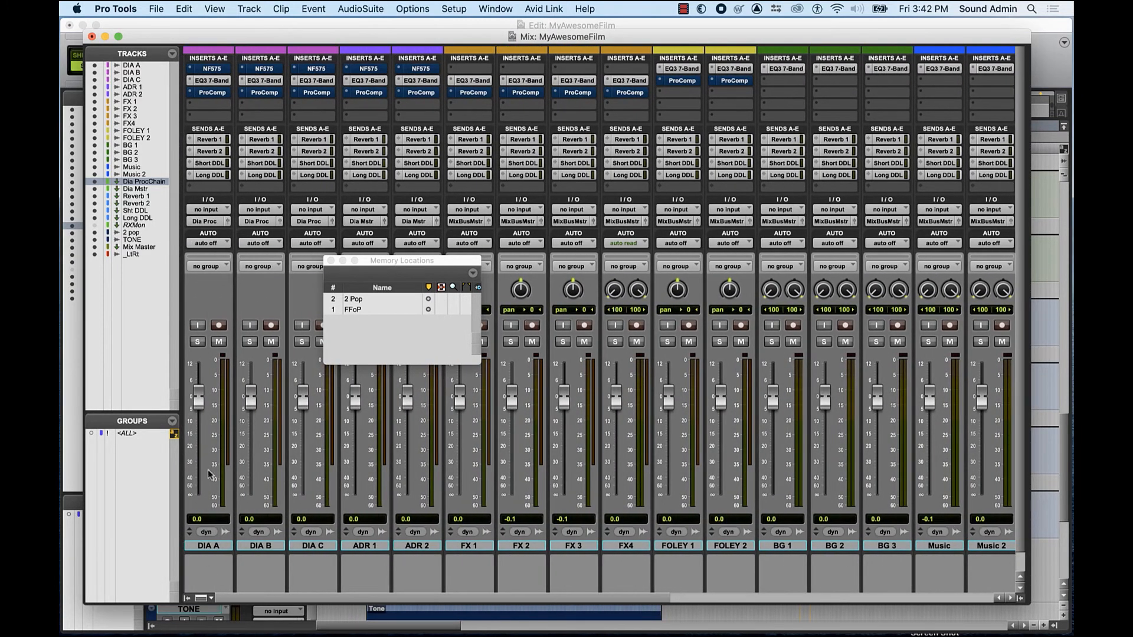
left_click(331, 260)
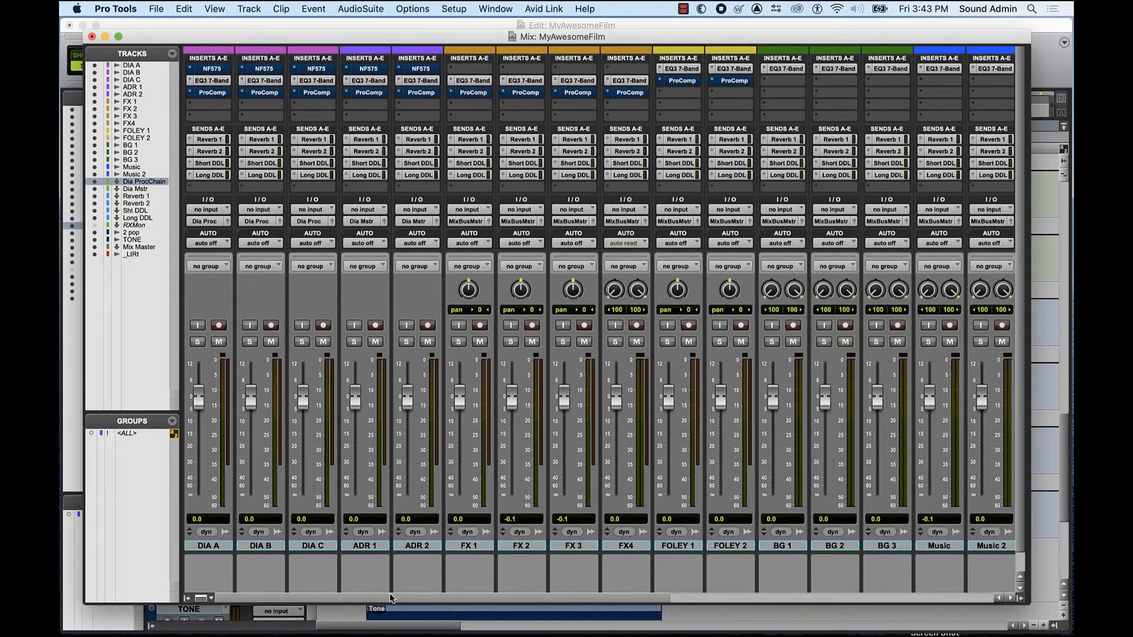
key("super+equal")
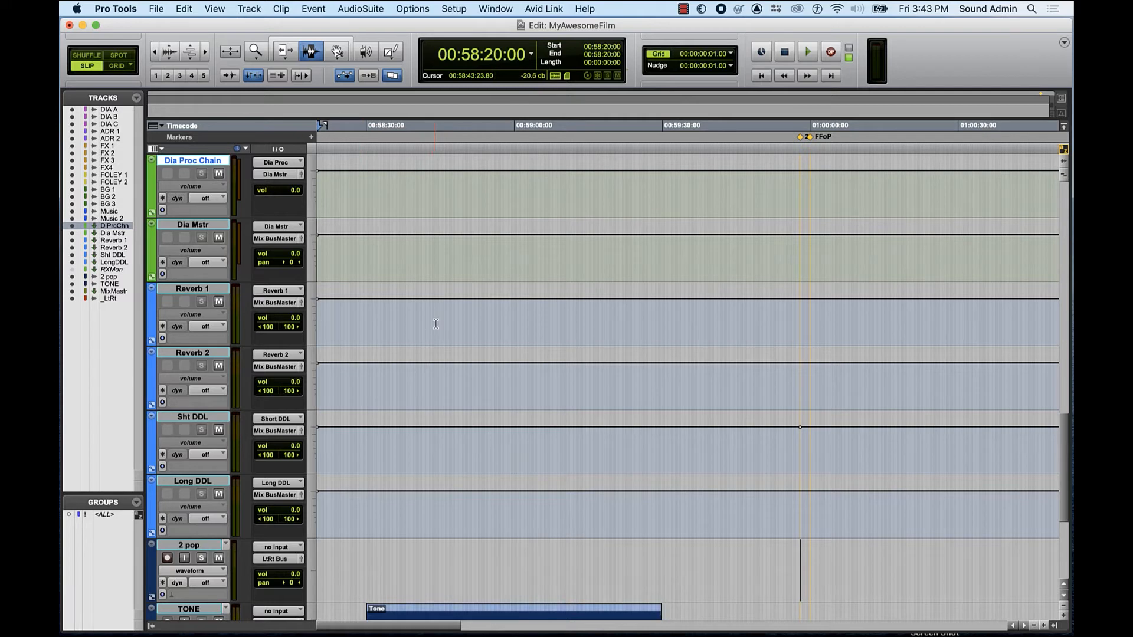
Step: Begin importing session data from the session file 508_A W_ForTutorial.ptx into MyAwesomeFilm
scroll(436, 324, "up", 15)
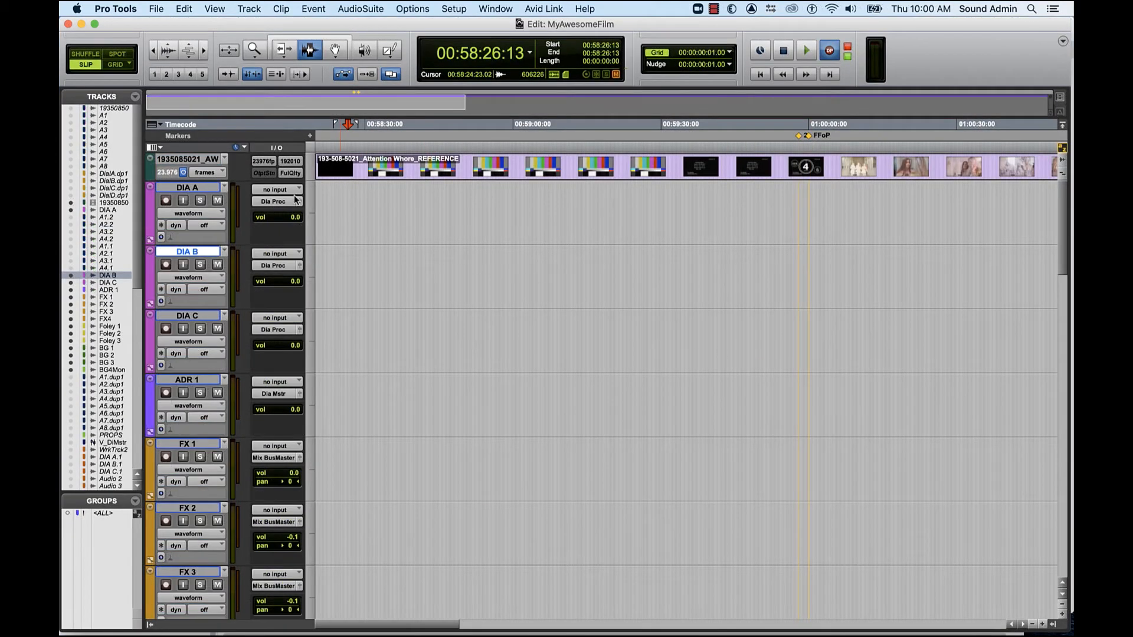
left_click(182, 158)
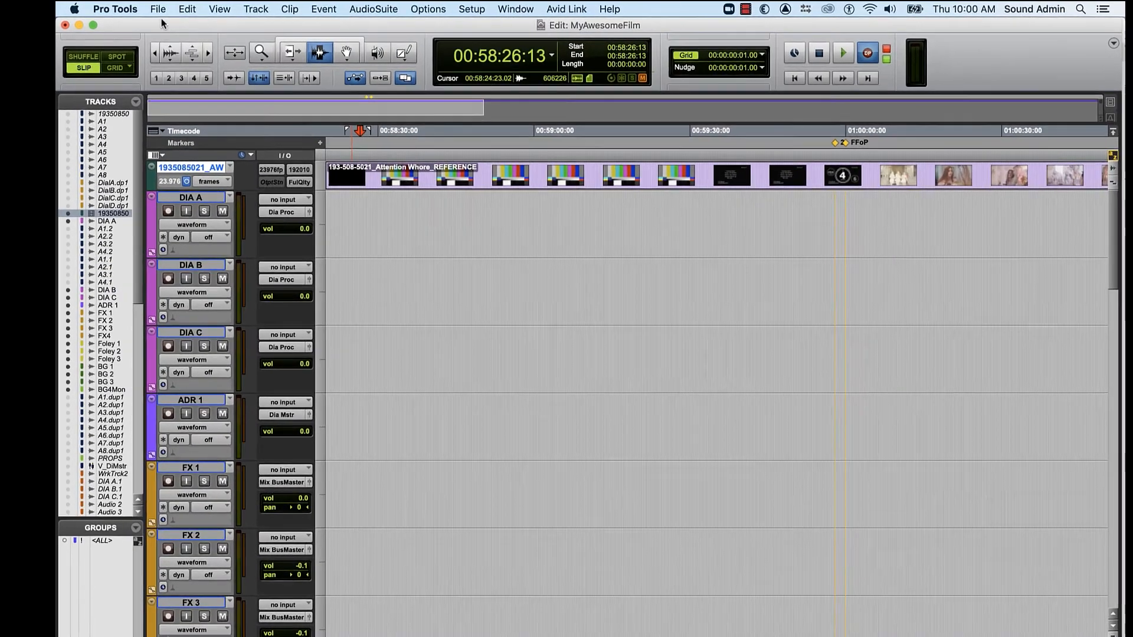
left_click(155, 9)
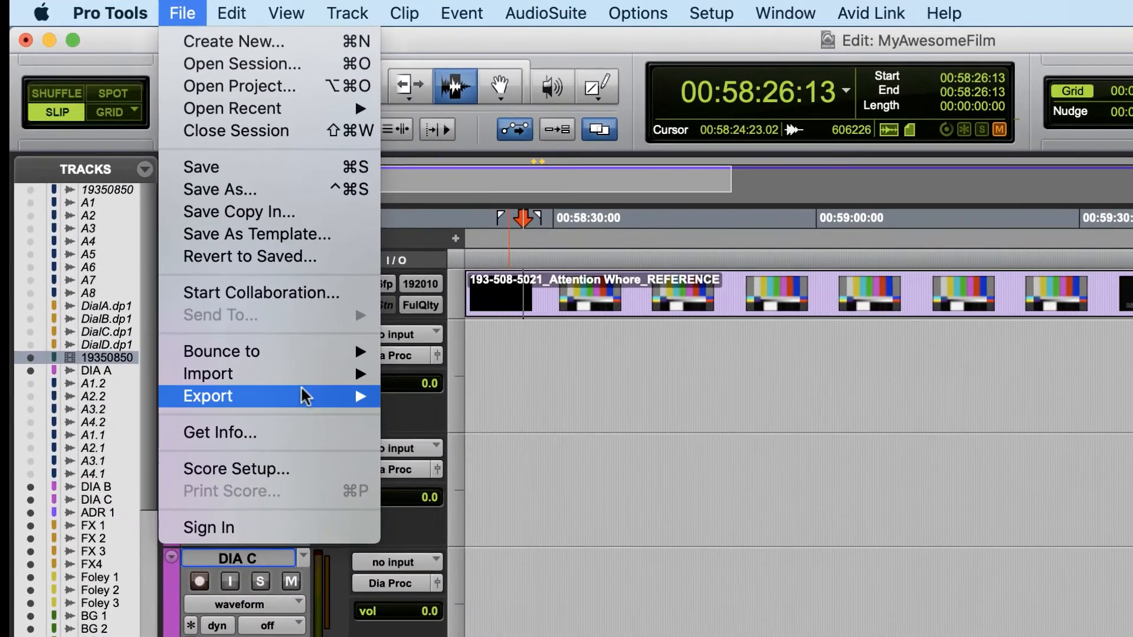
mouse_move(276, 311)
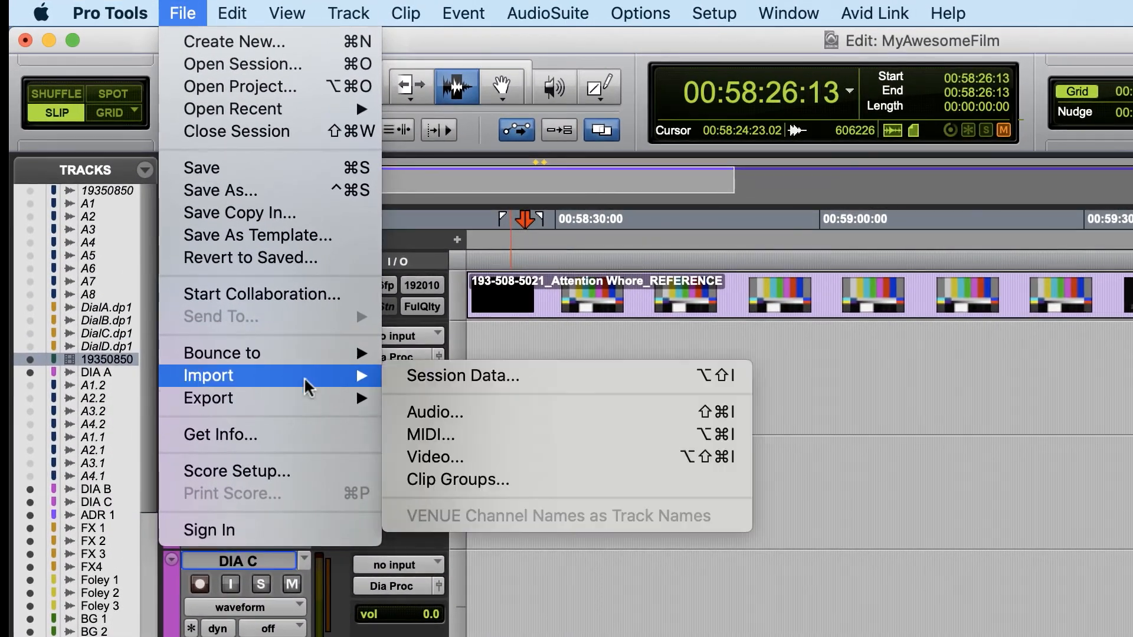
left_click(429, 379)
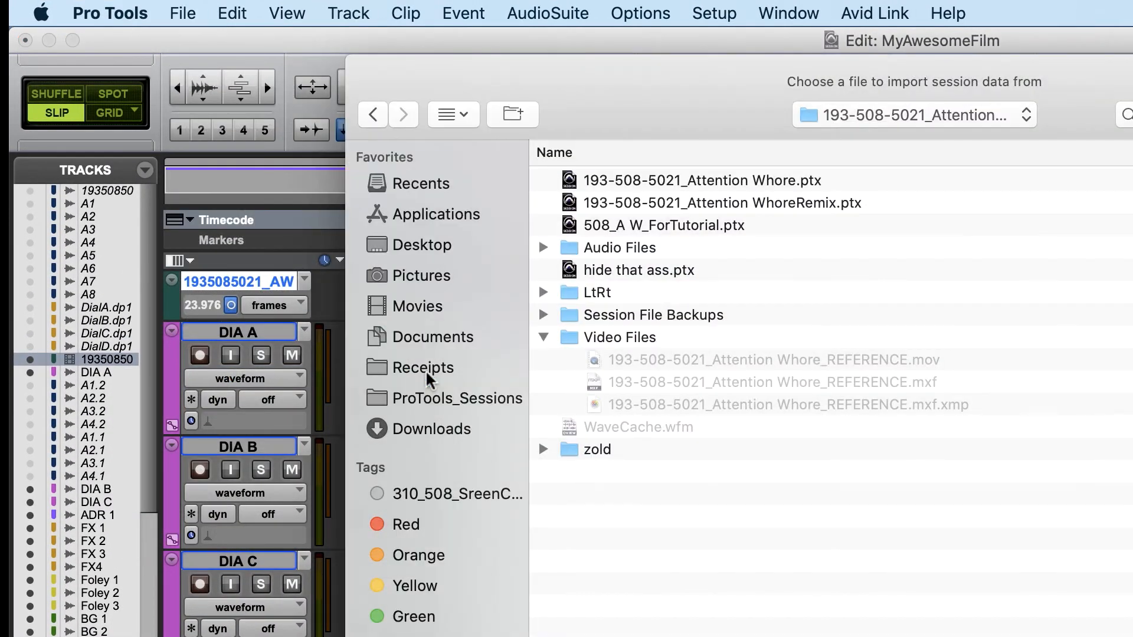
double_click(619, 225)
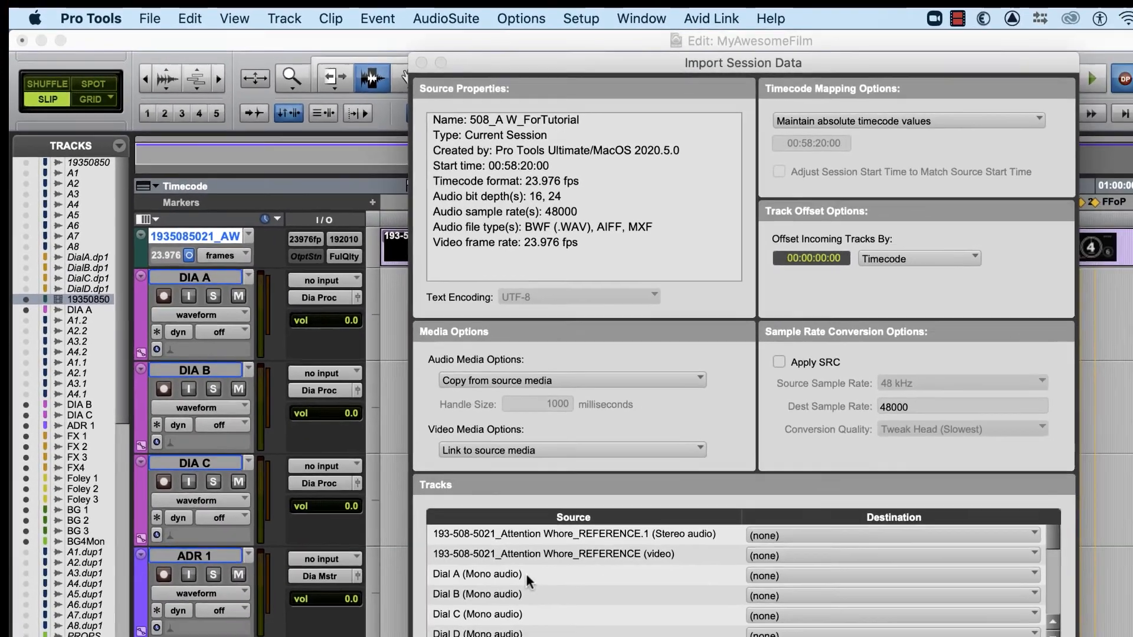
Step: Import the source tracks Dial A, Dial B, Dial C and Dial D as new tracks
left_click(469, 584)
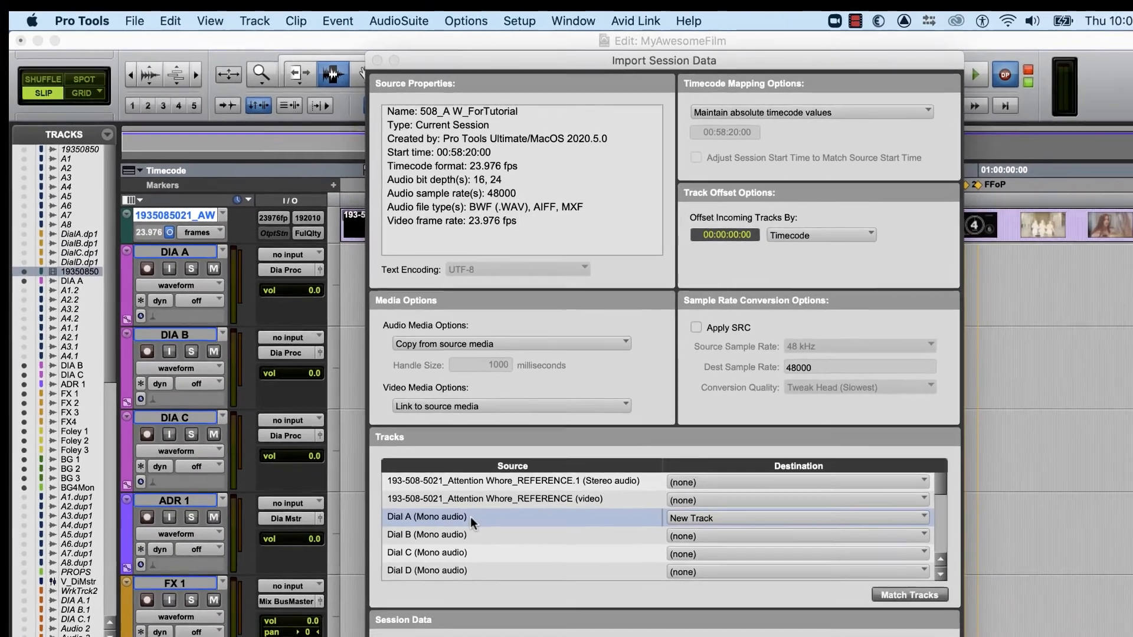
left_click(451, 550, "shift")
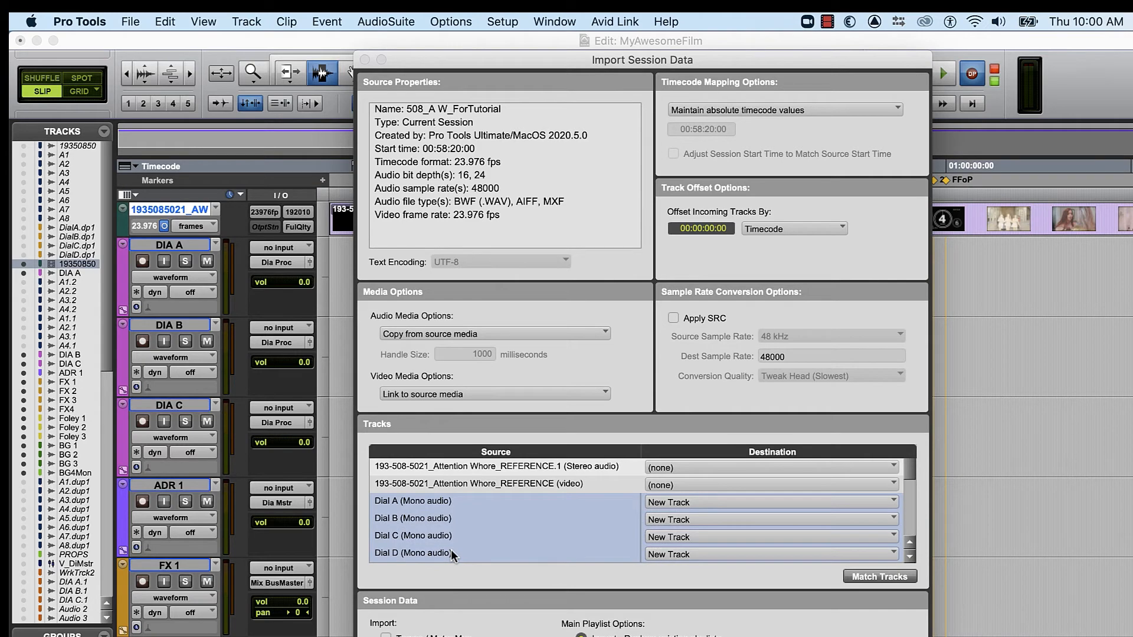
key("Return")
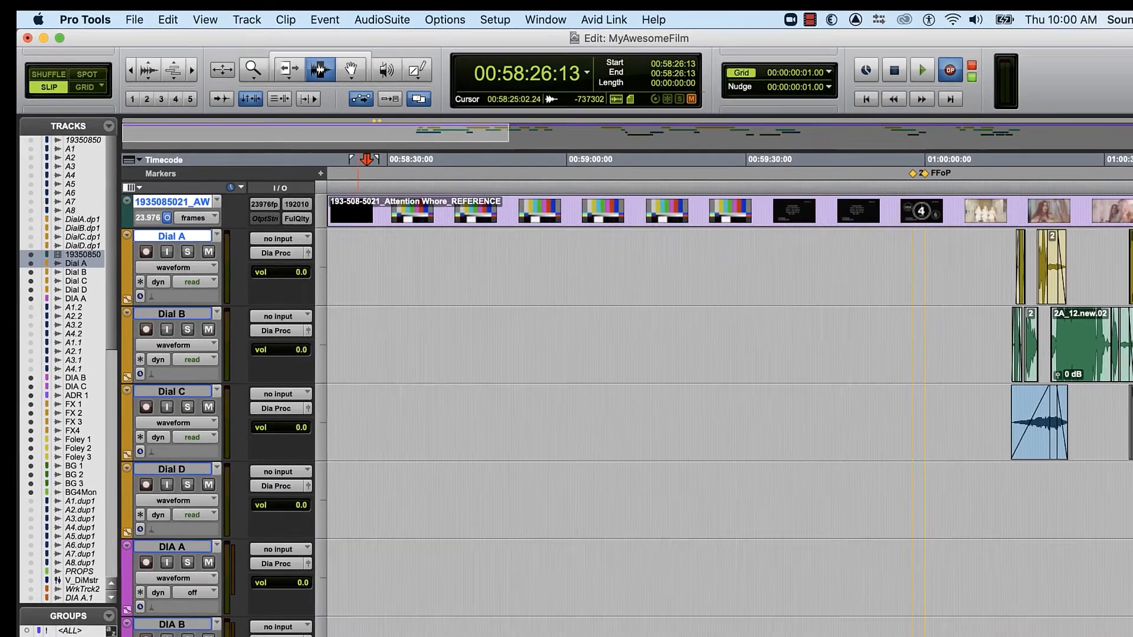
Step: Move all clips from Dial A through Dial D onto DIA A, DIA B, DIA C and ADR 1, constrained to their timecode positions
key("r")
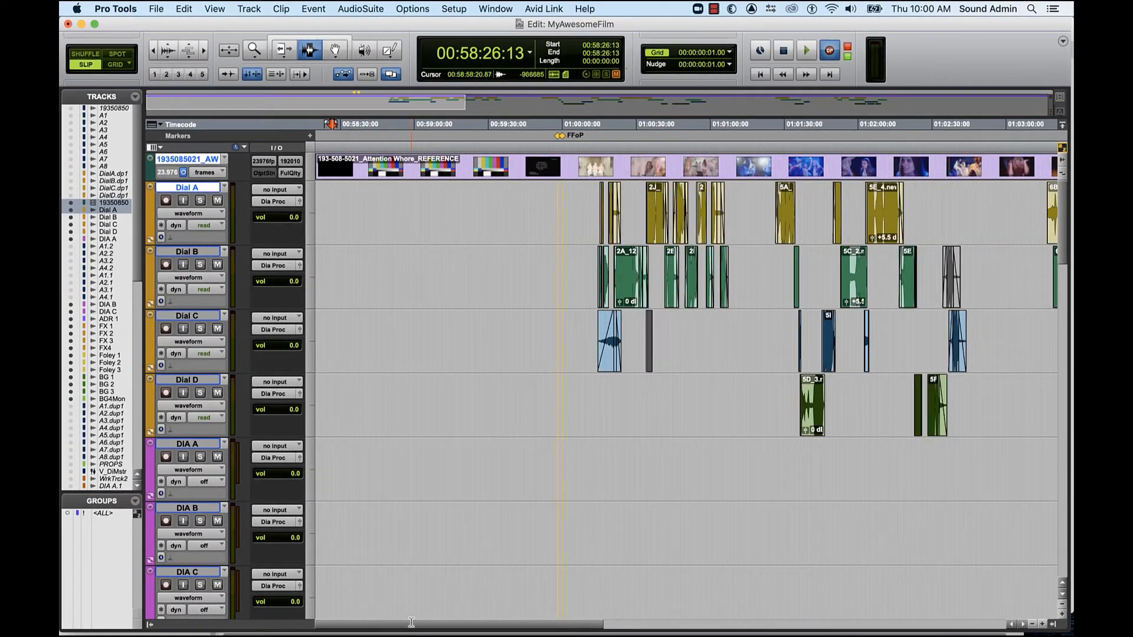
left_click_drag(412, 624, 488, 630)
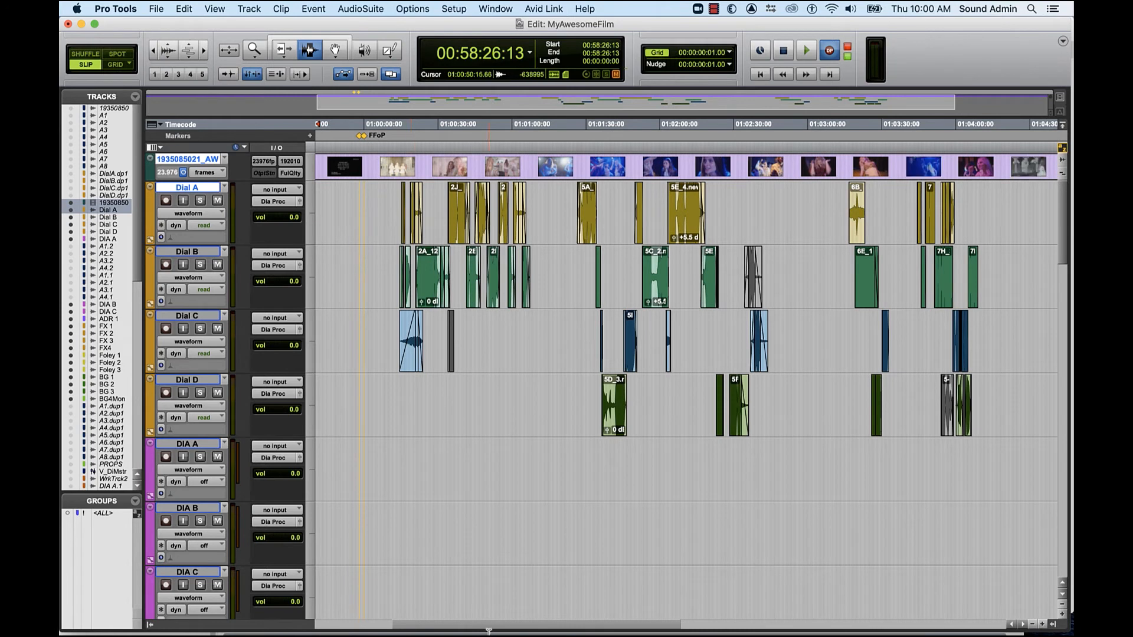
left_click_drag(382, 204, 1004, 443)
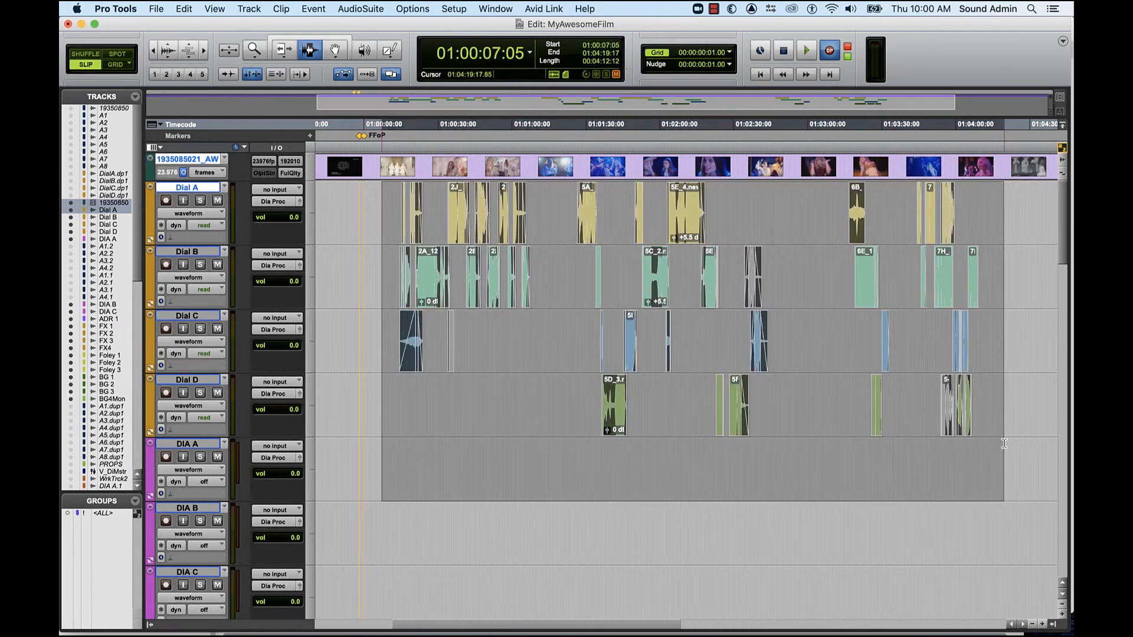
key("super+bracketleft")
key("super+bracketright")
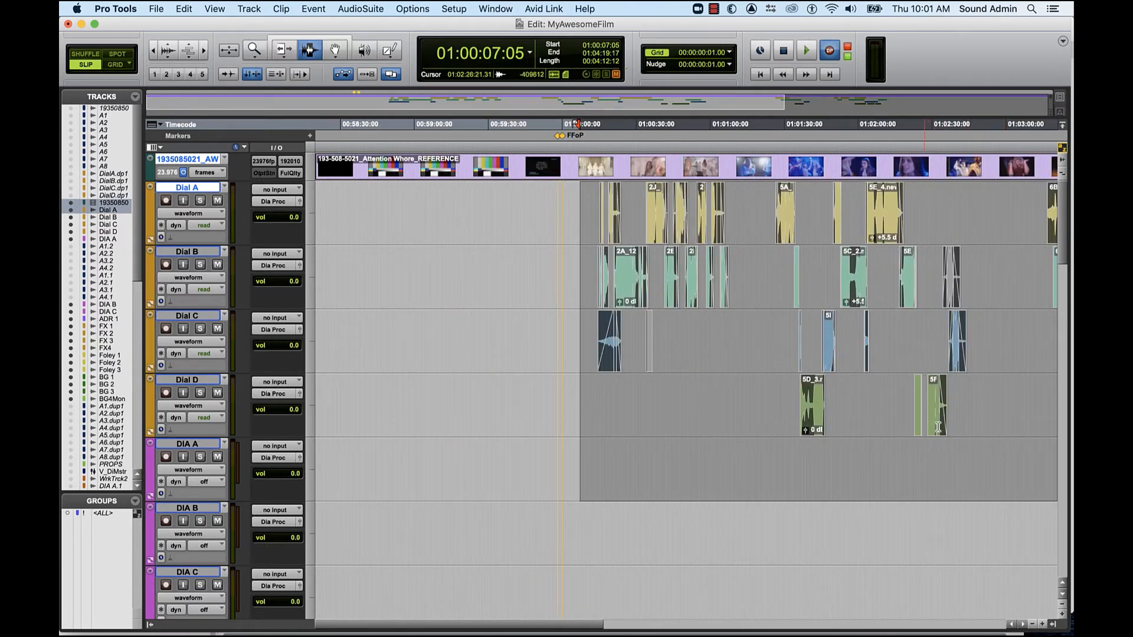
left_click(337, 50)
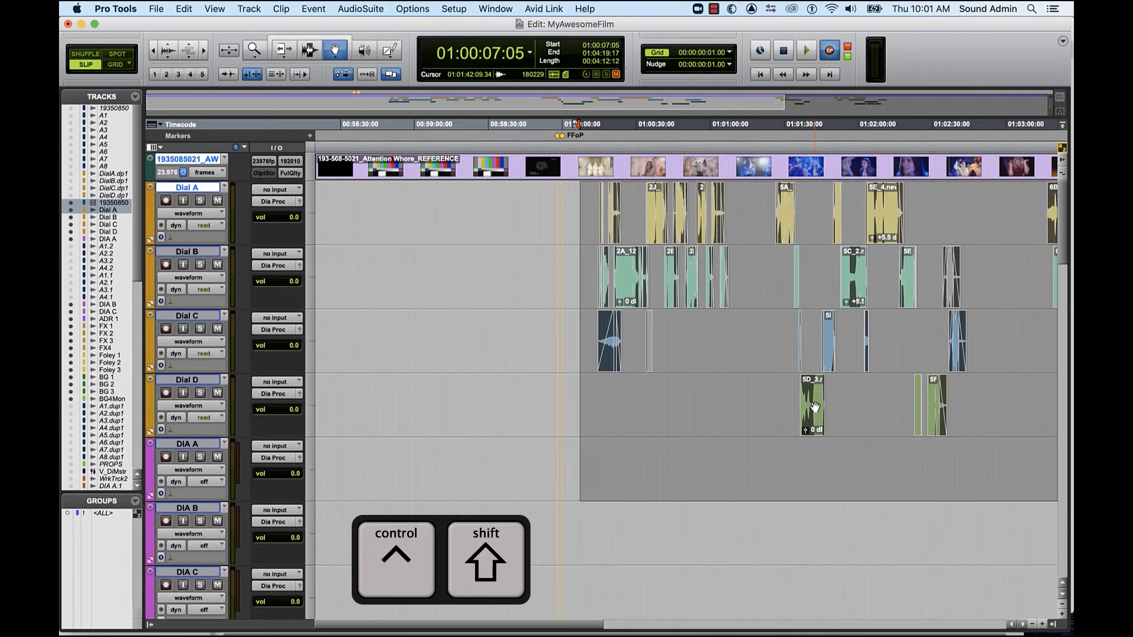
left_click_drag(814, 407, 803, 444)
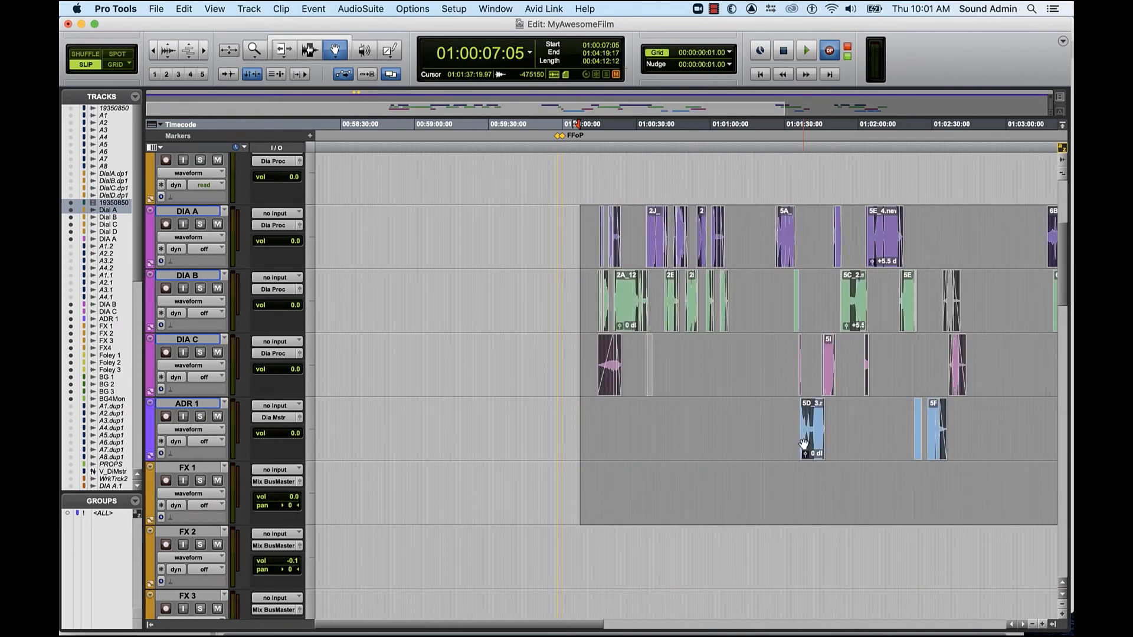
key("Return")
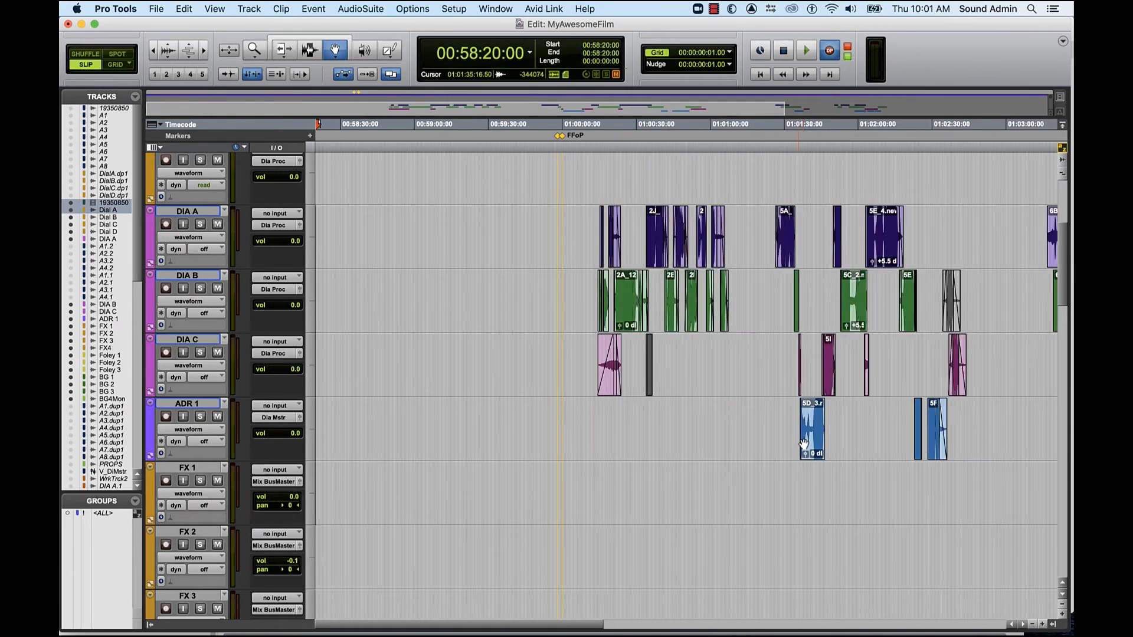
key("r")
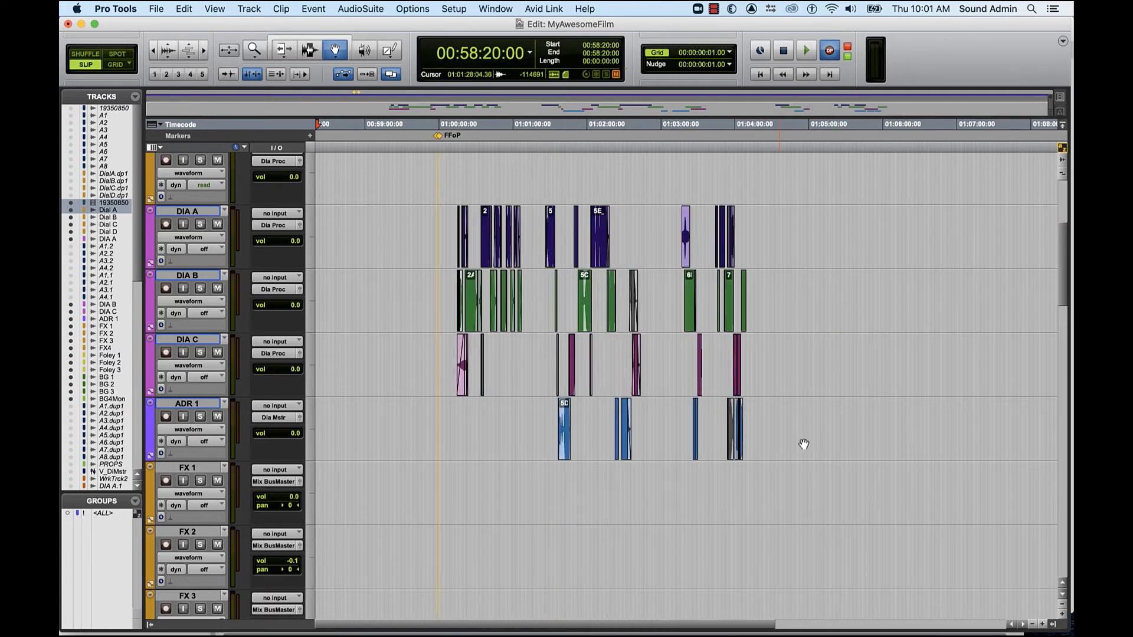
Step: Delete the emptied source tracks Dial A, Dial B, Dial C and Dial D from the session
scroll(804, 443, "up", 5)
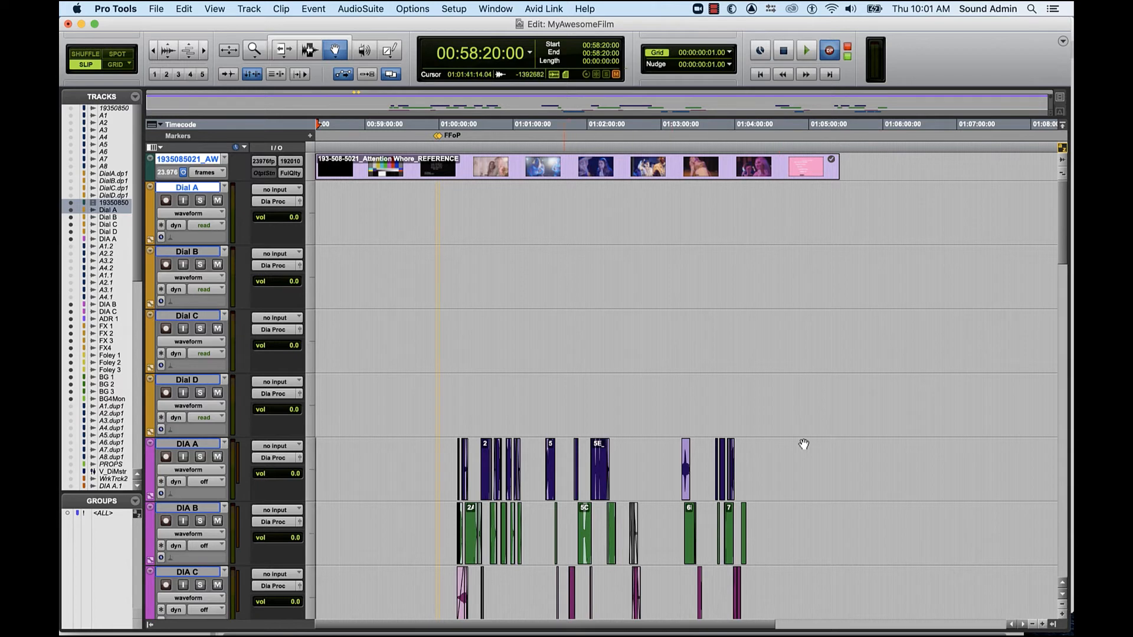
left_click(207, 380)
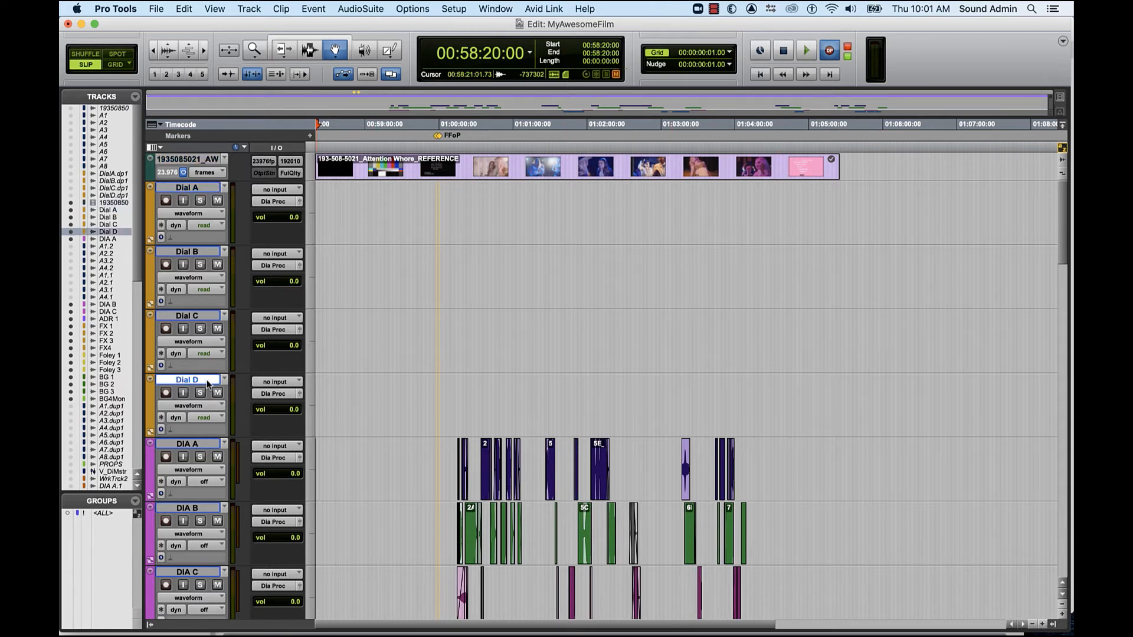
left_click(201, 189, "shift")
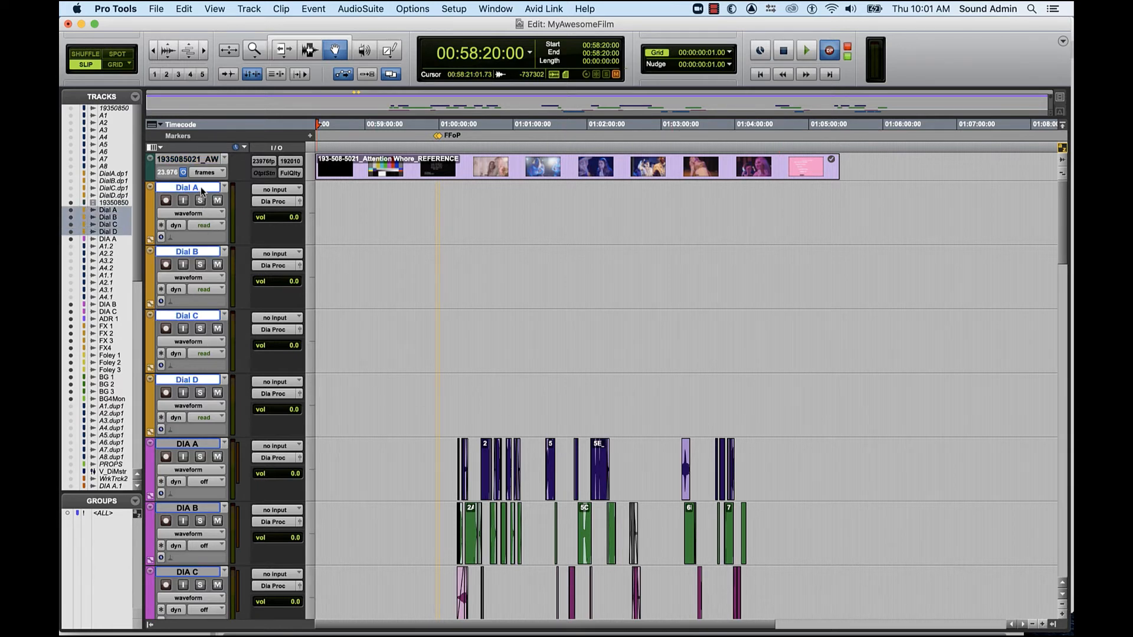
right_click(202, 190)
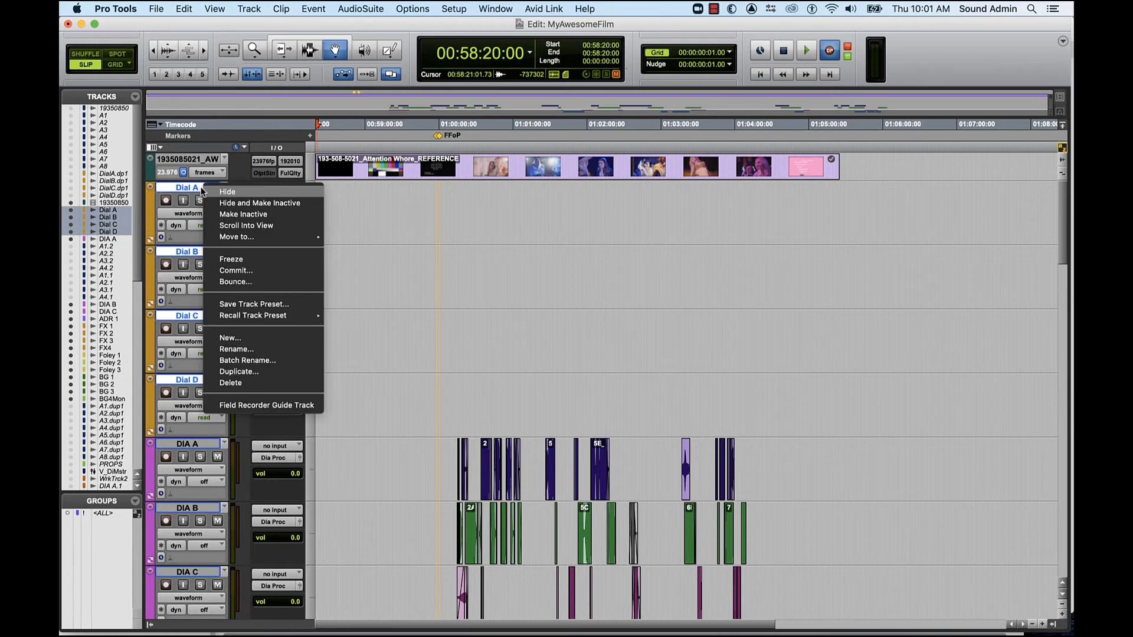
key("Escape")
key("super+equal")
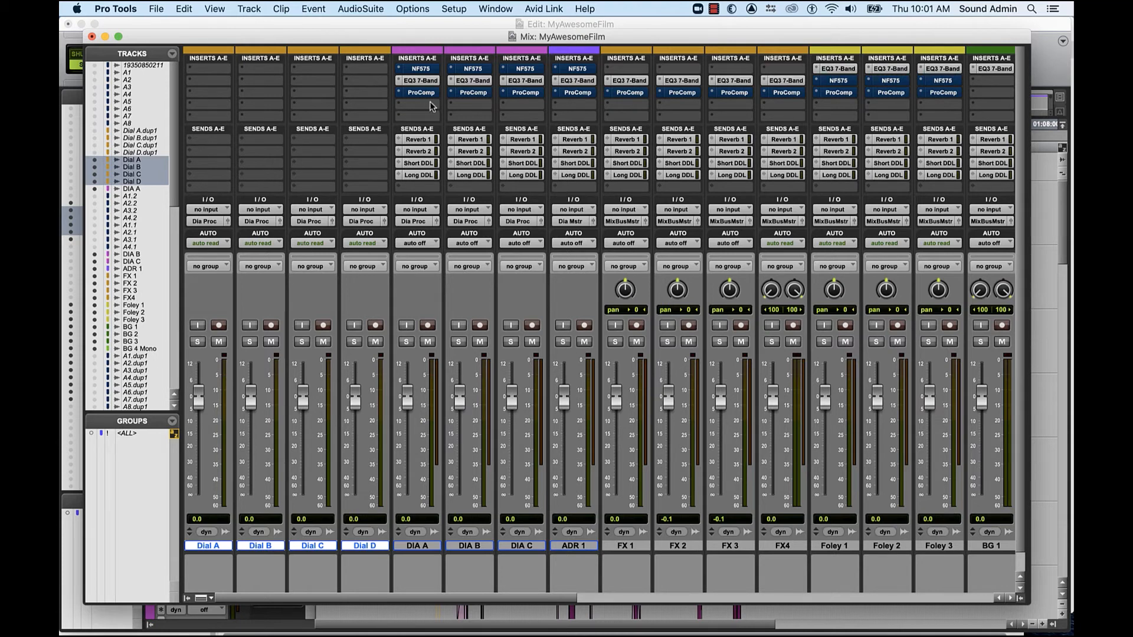
key("super+equal")
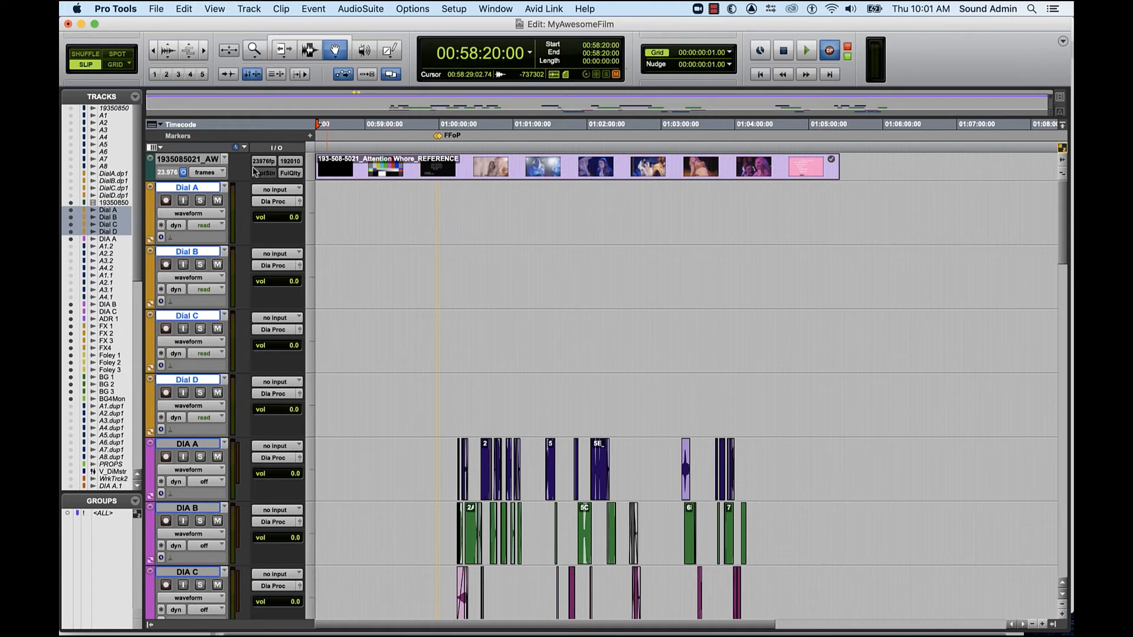
right_click(204, 190)
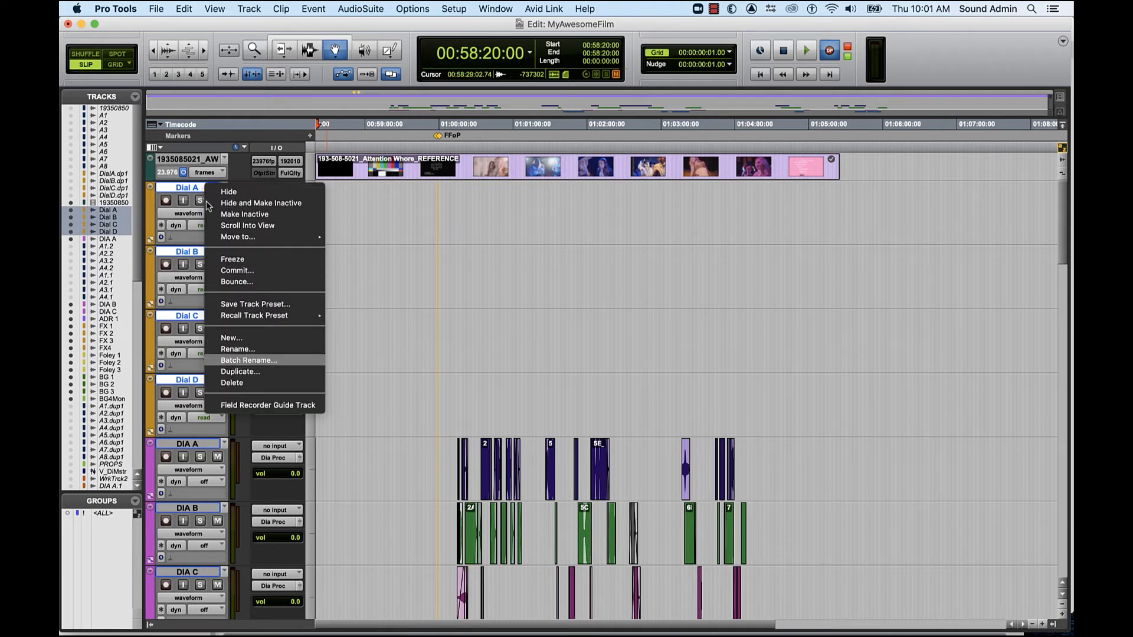
left_click(255, 383)
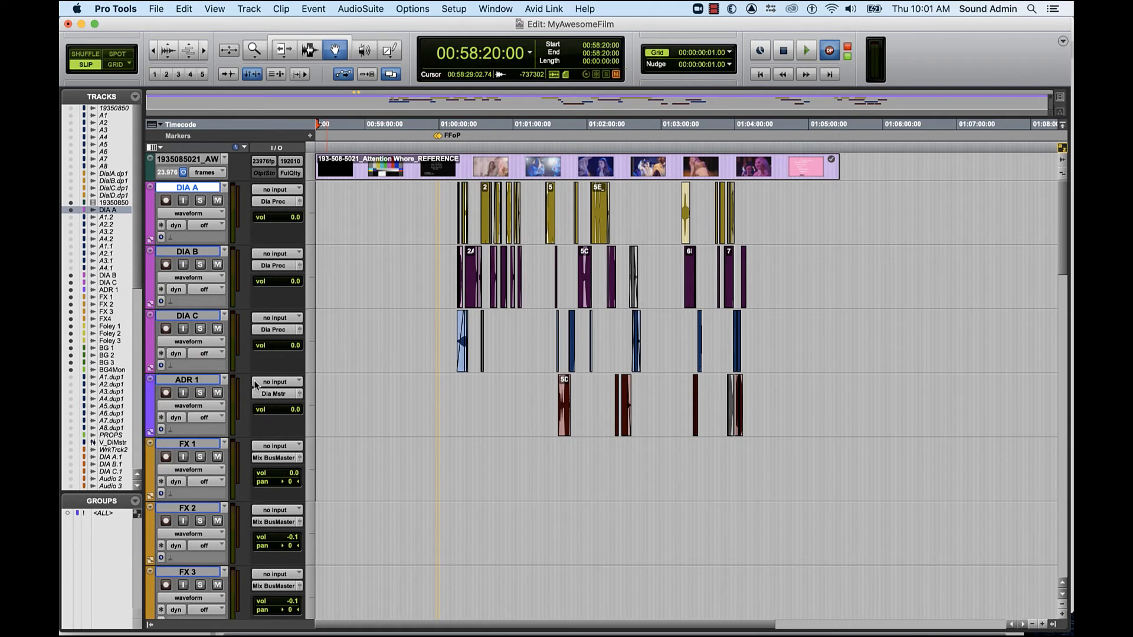
Step: Select ADR 1 as the insertion point and begin importing session data from 508_A W_ForTutorial.ptx
left_click(197, 382)
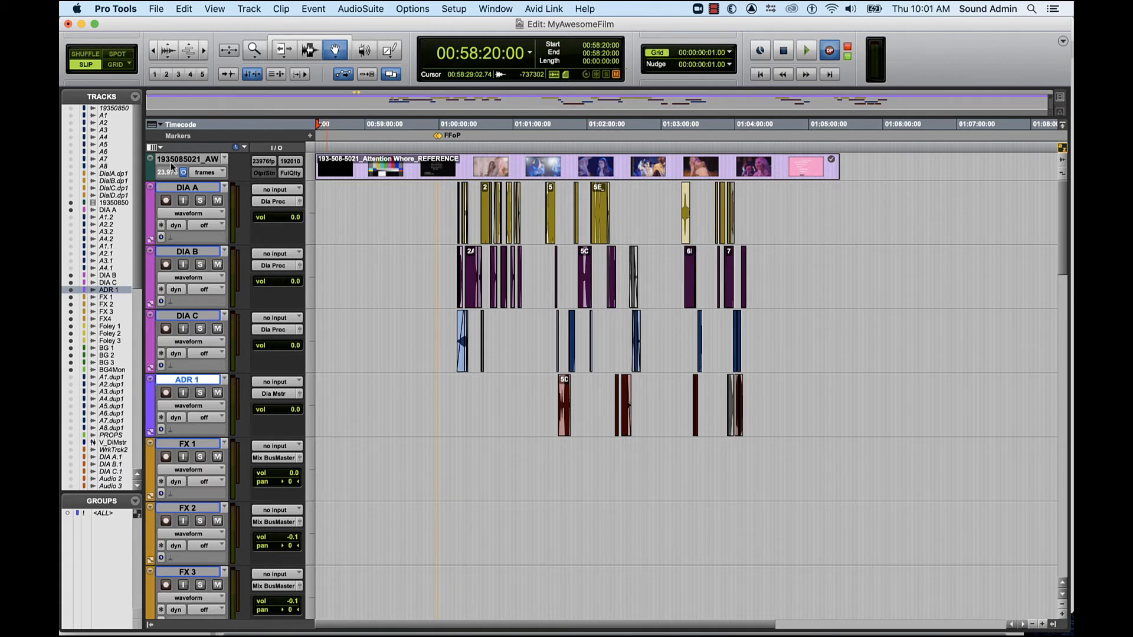
left_click(155, 8)
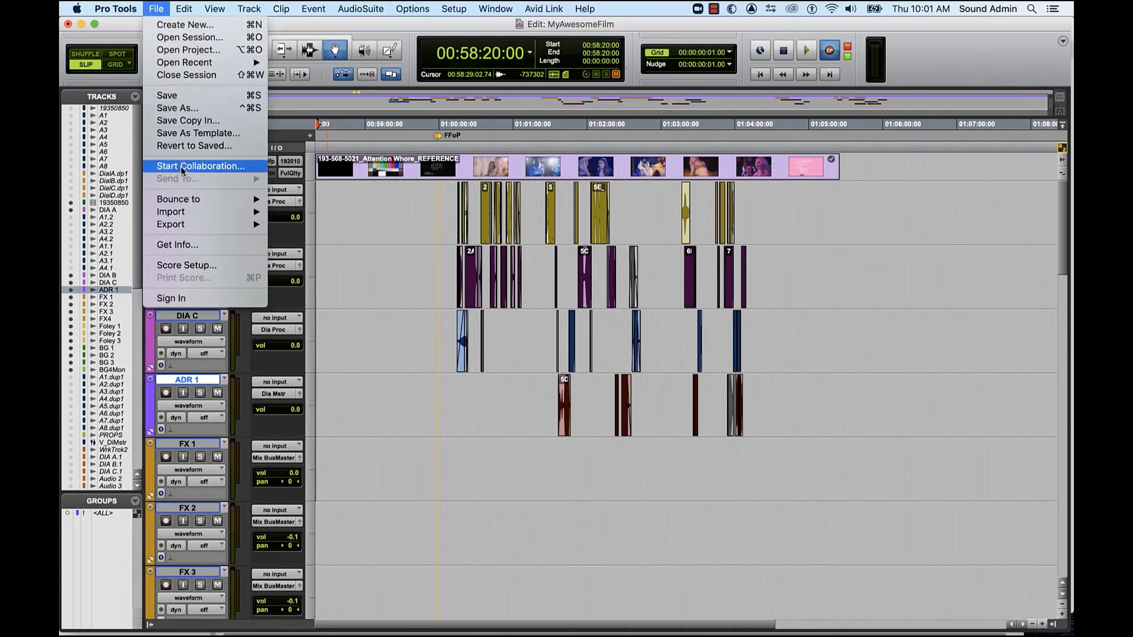
mouse_move(210, 214)
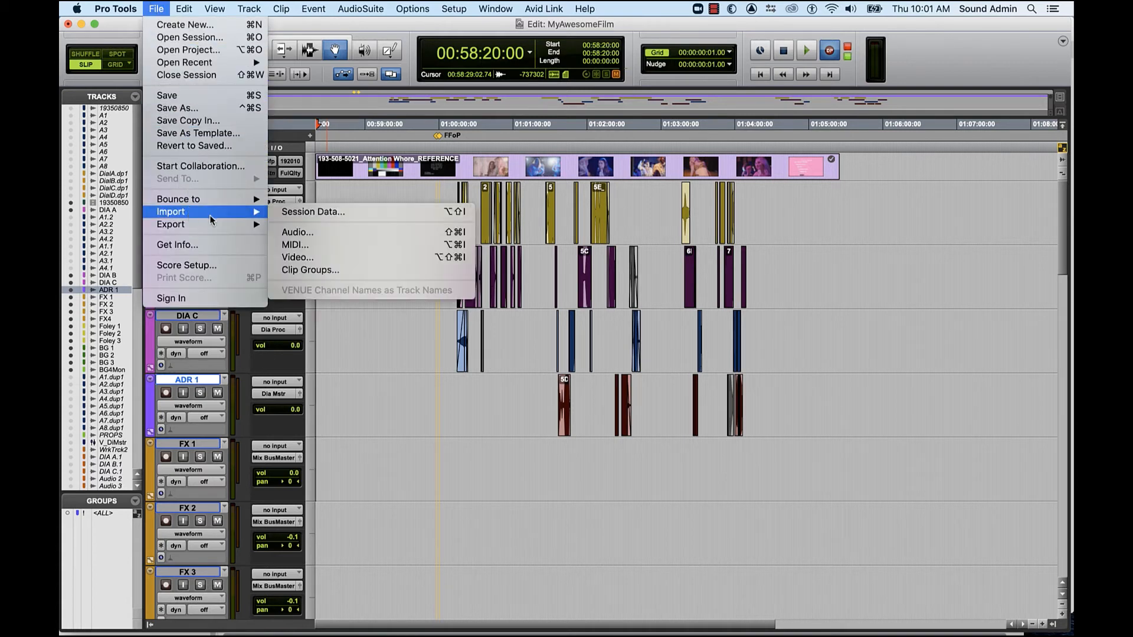
left_click(315, 211)
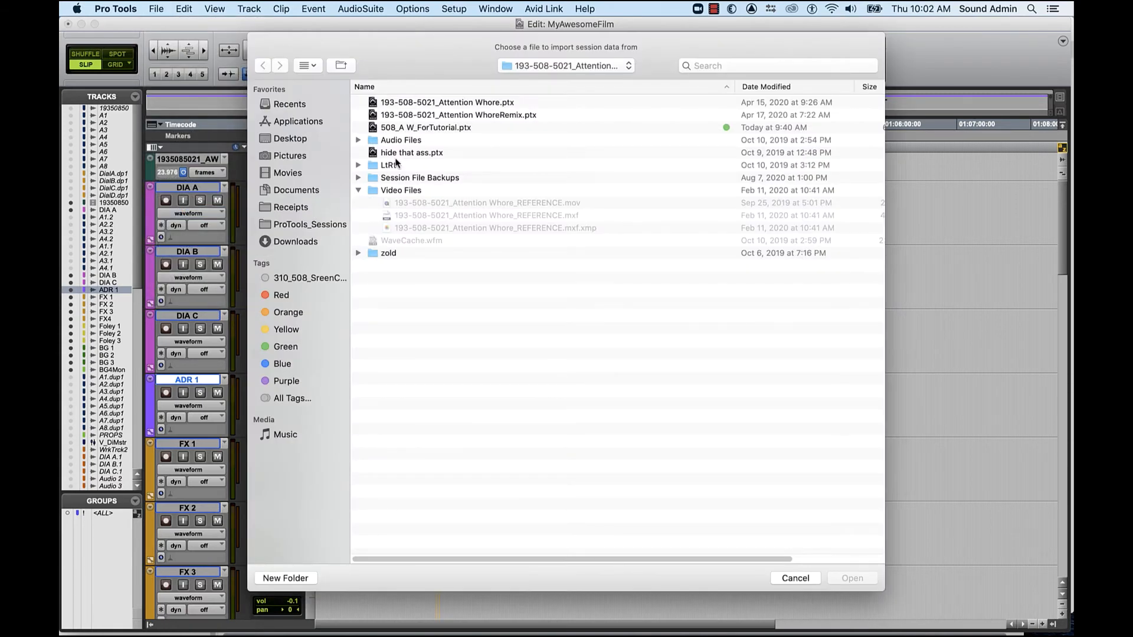
double_click(445, 129)
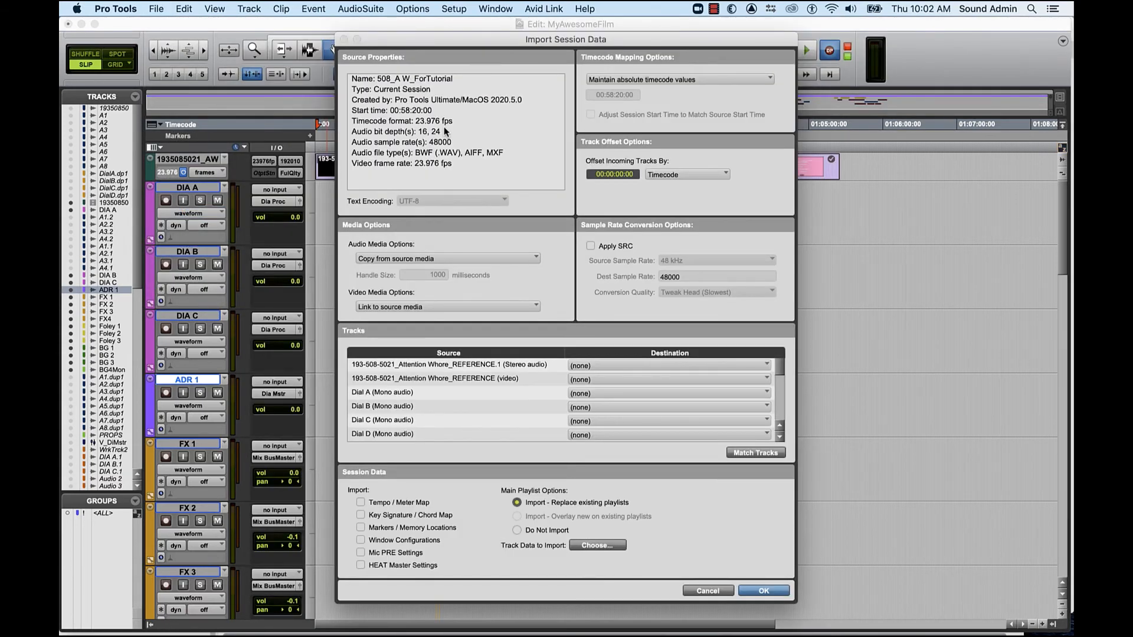
Step: Import the source tracks FX 1, FX 2, FX 3 and FX 4 Stereo as new tracks
scroll(462, 396, "down", 1)
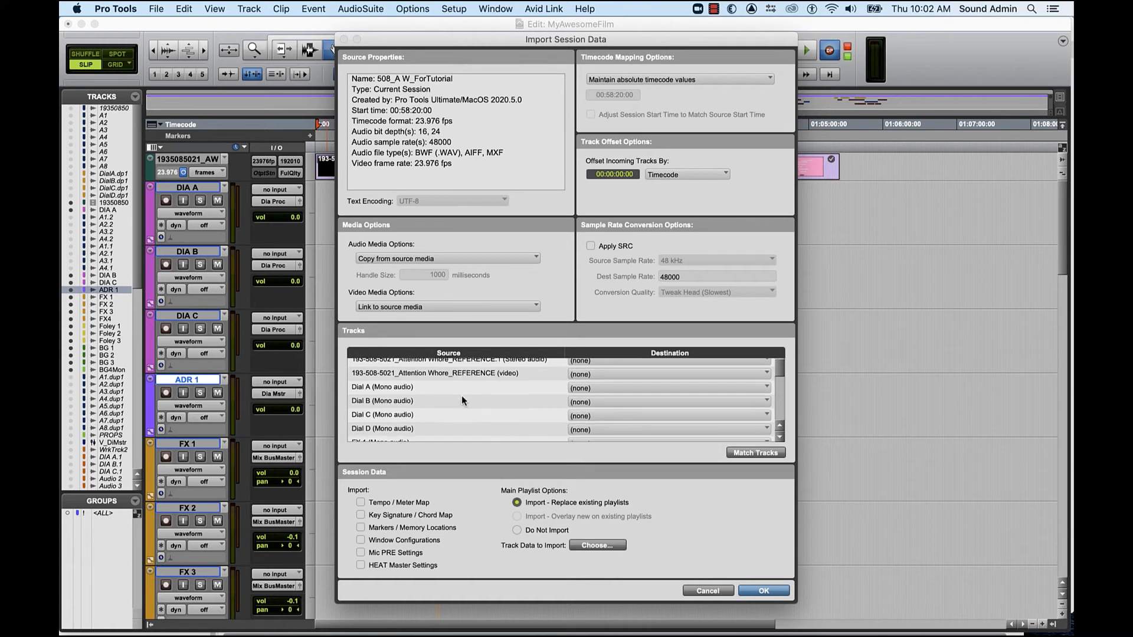
scroll(462, 398, "down", 3)
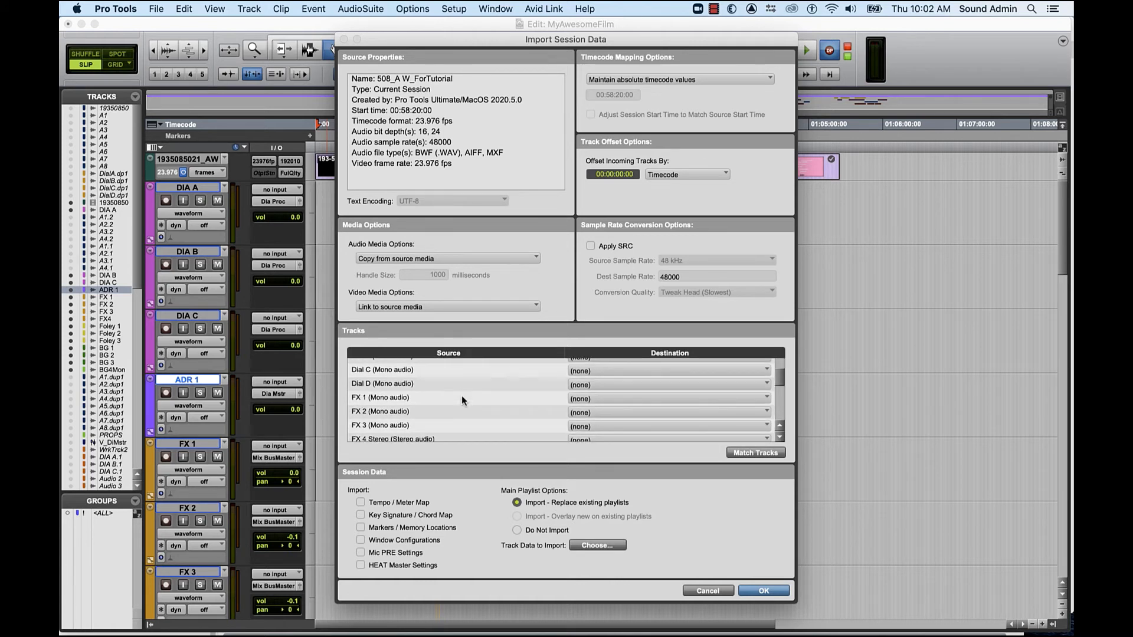
left_click(462, 397)
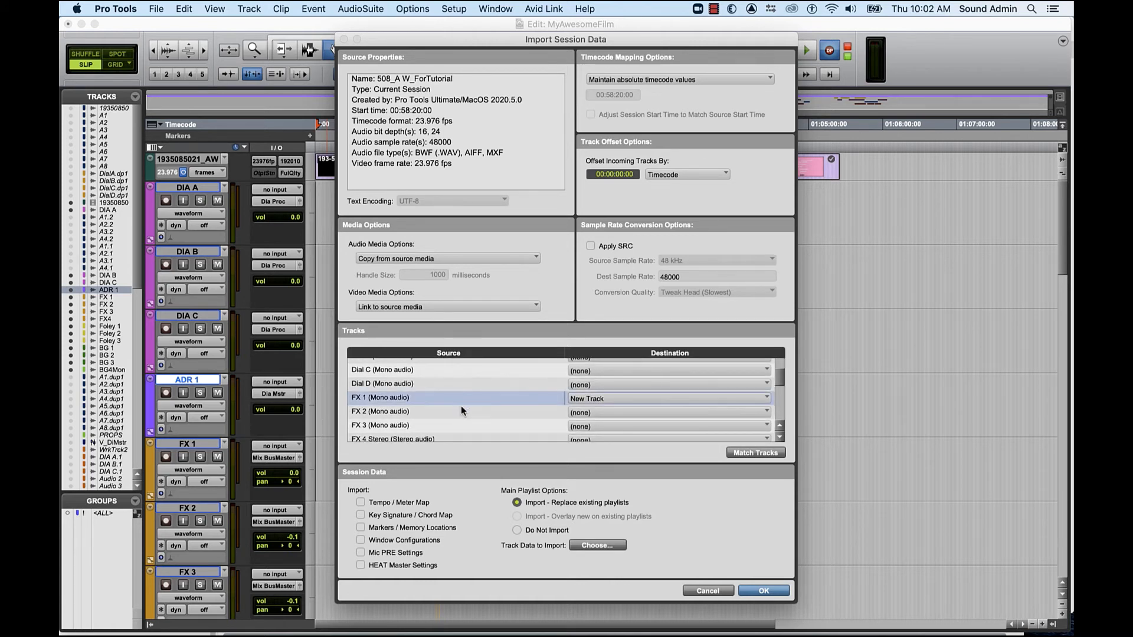
left_click(461, 439, "shift")
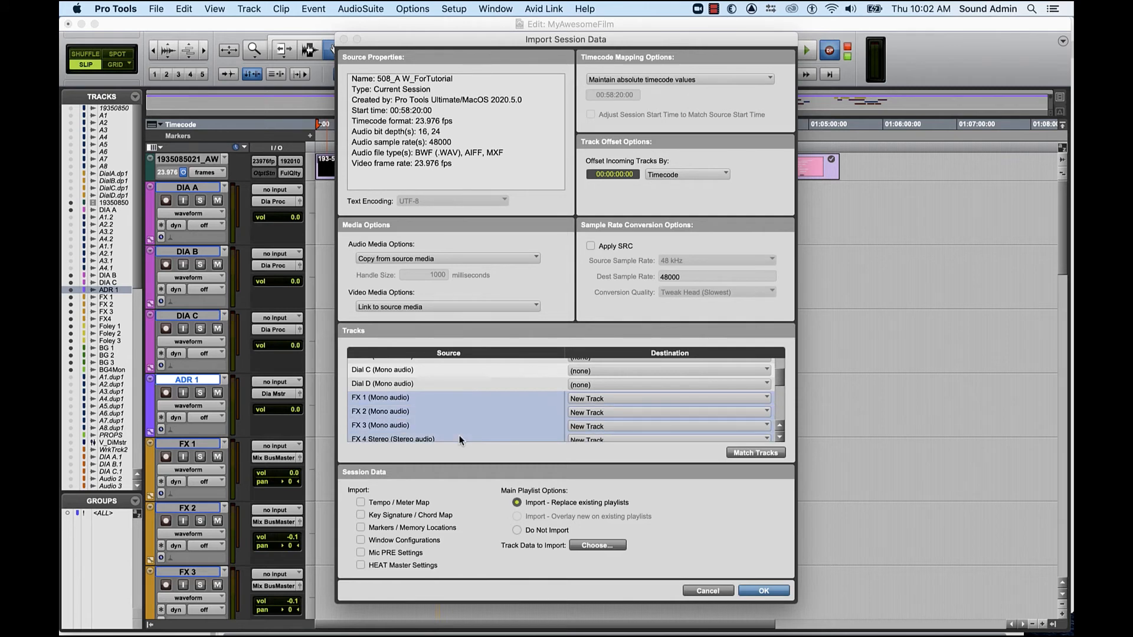
left_click(761, 591)
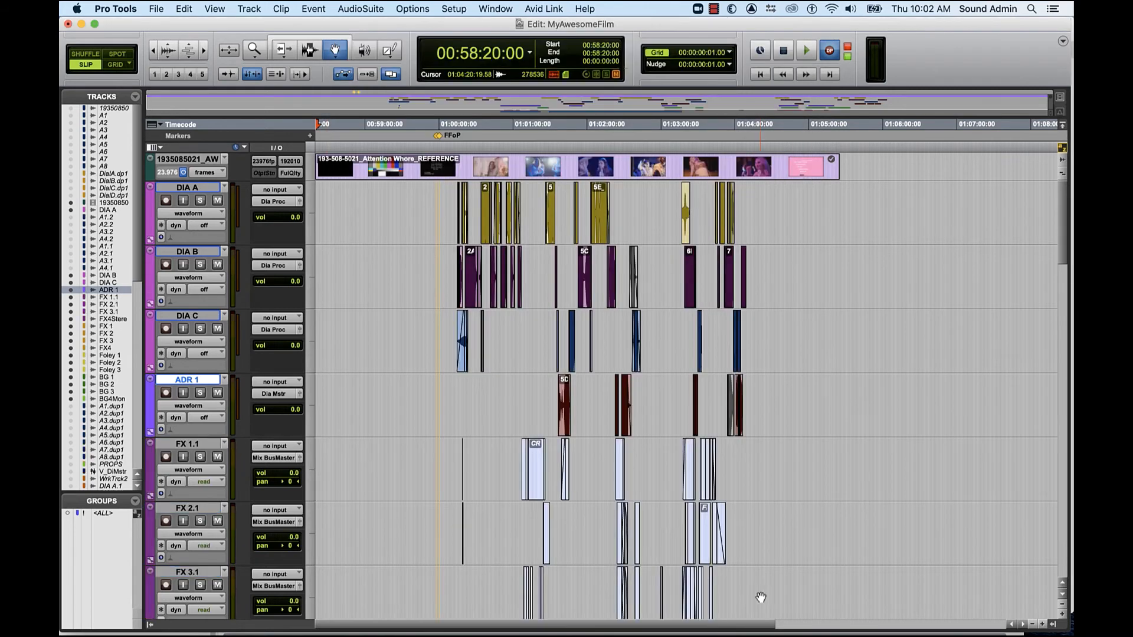
Step: Move all clips from the imported FX 1.1, FX 2.1, FX 3.1 and FX 4 Stereo tracks onto FX 1 through FX4, constrained to their timecode positions
scroll(760, 597, "down", 6)
scroll(760, 597, "up", 2)
scroll(761, 597, "up", 1)
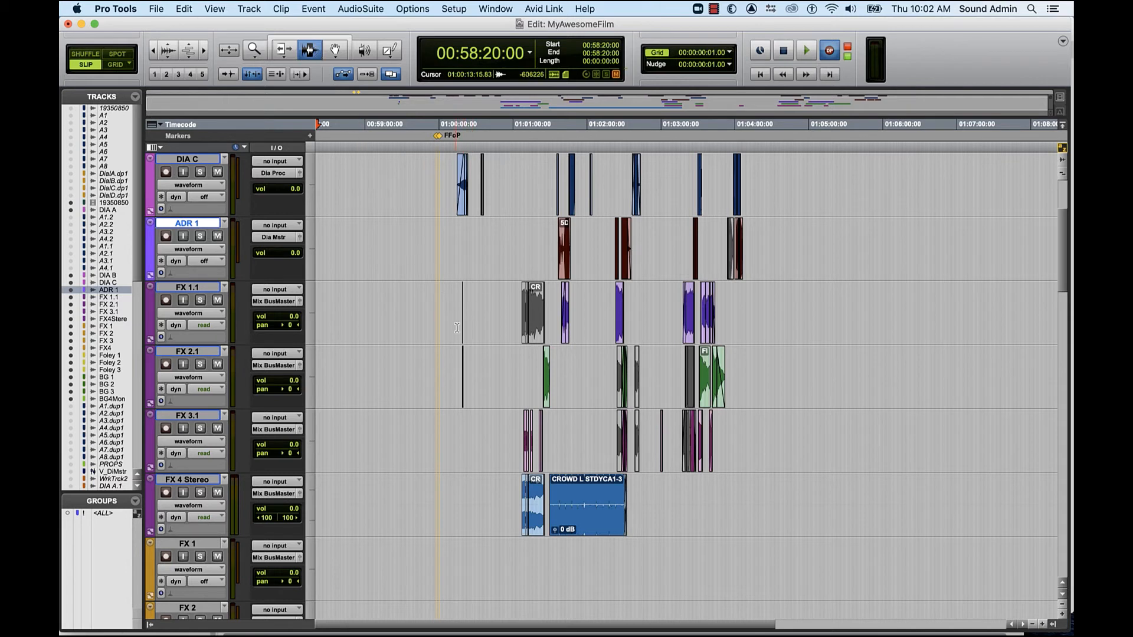
left_click_drag(458, 328, 713, 496)
left_click_drag(713, 495, 747, 501)
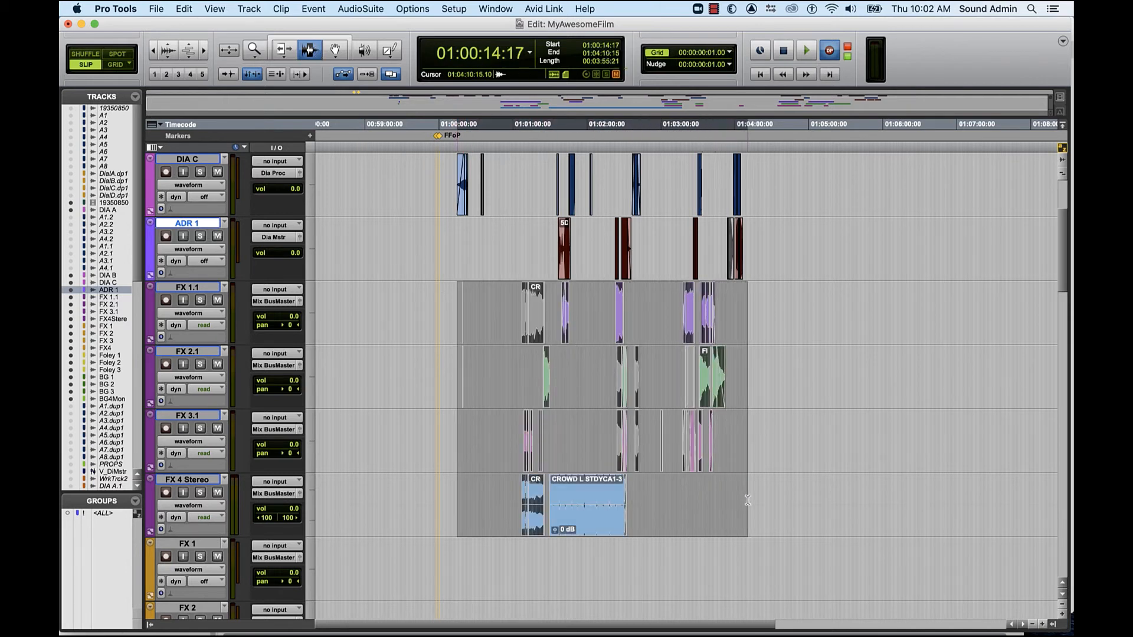
key("F8")
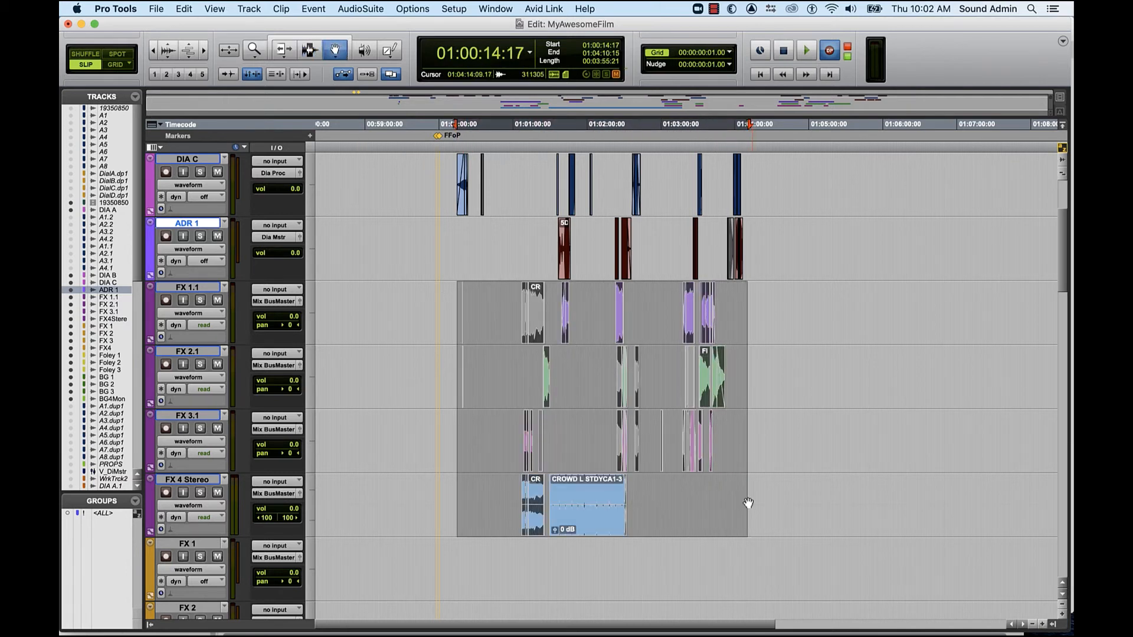
scroll(645, 475, "down", 3)
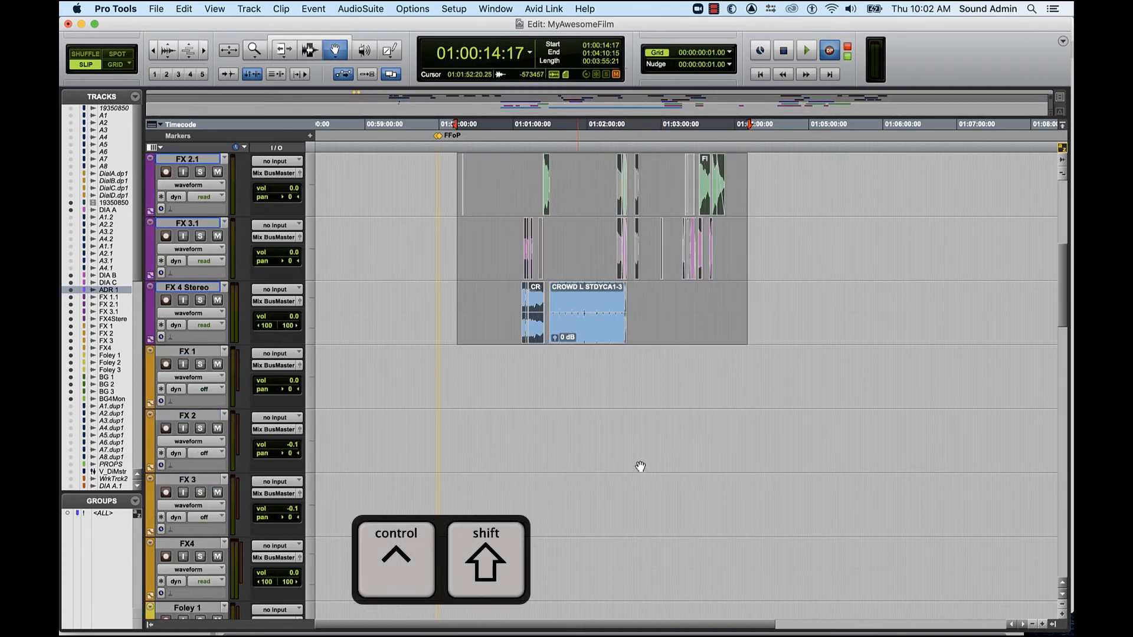
left_click_drag(571, 334, 581, 426)
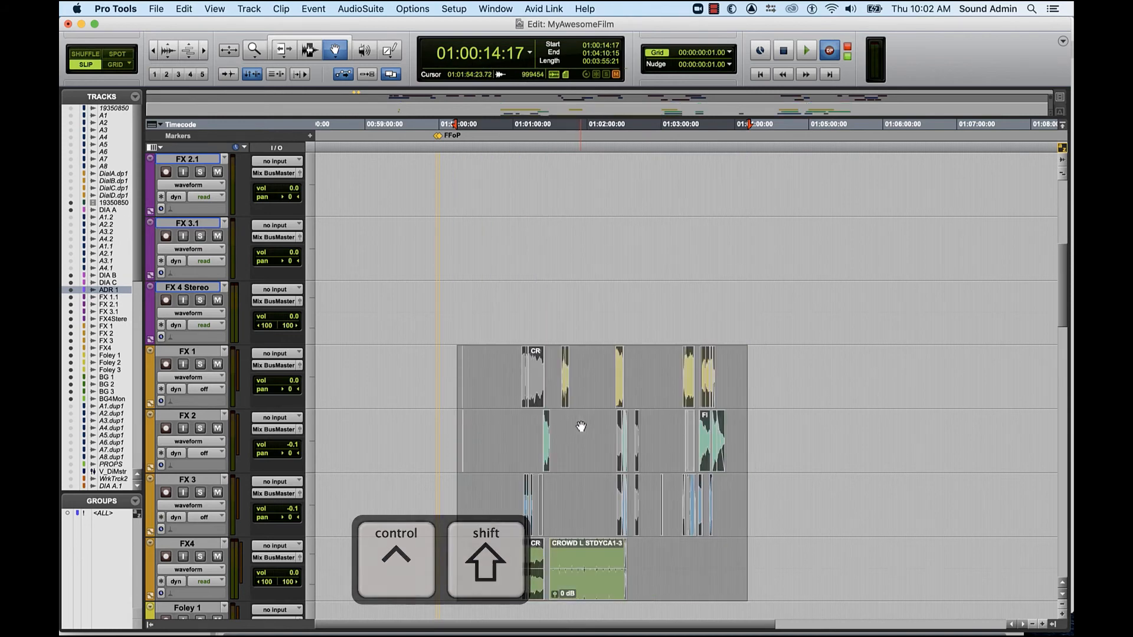
left_click(533, 275)
Step: Delete the emptied tracks FX 1.1, FX 2.1, FX 3.1 and FX 4 Stereo
scroll(534, 275, "down", 4)
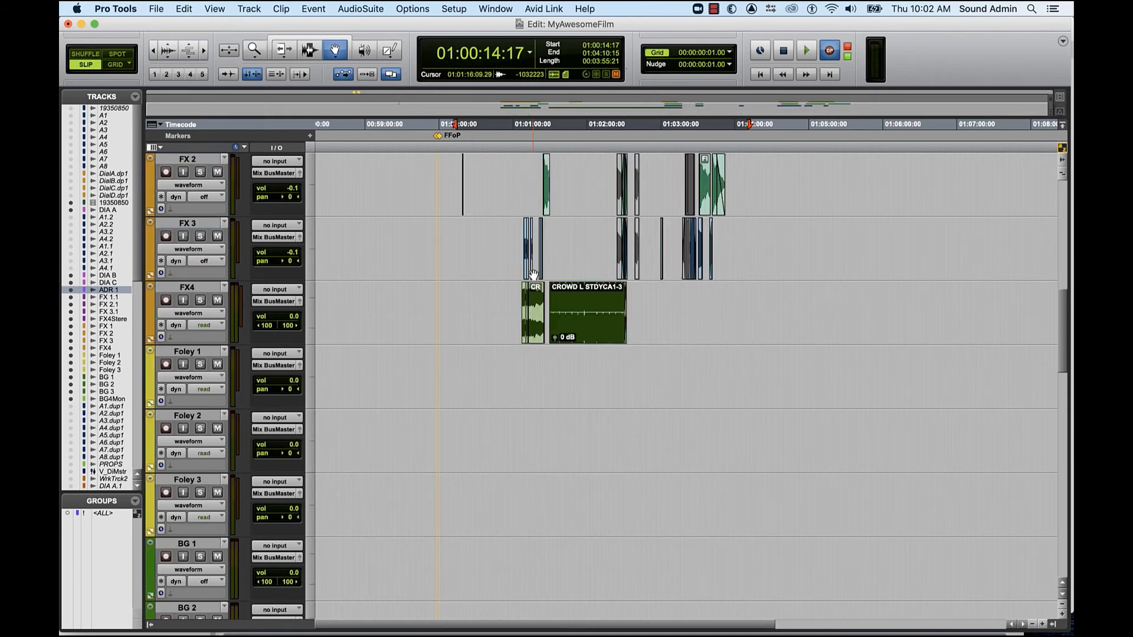
scroll(533, 275, "up", 5)
scroll(533, 275, "up", 3)
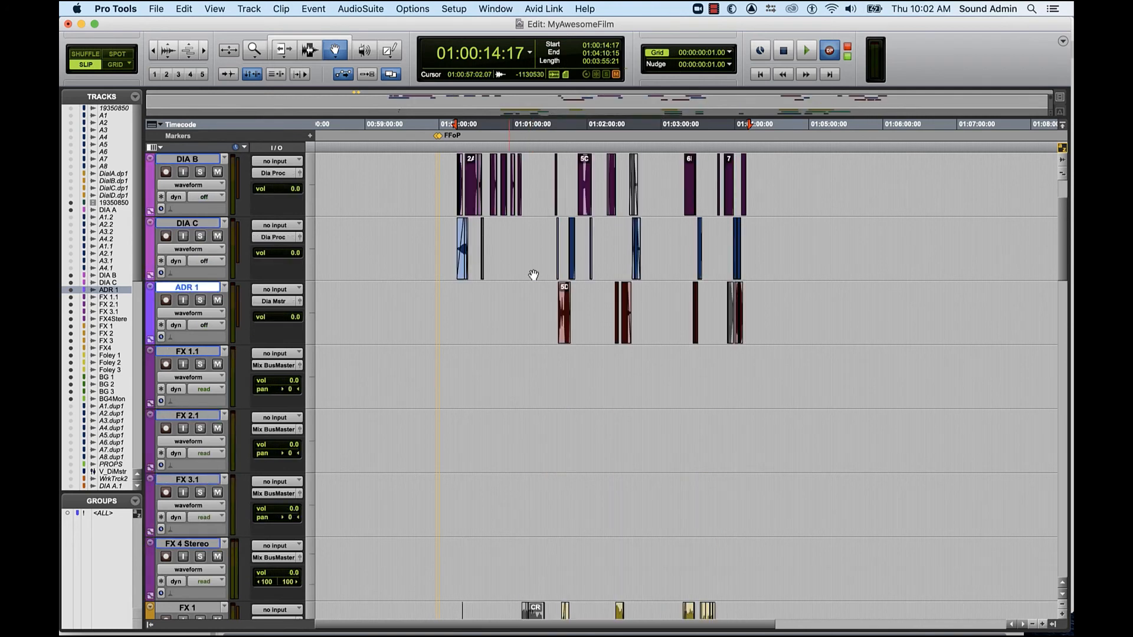
left_click(198, 351)
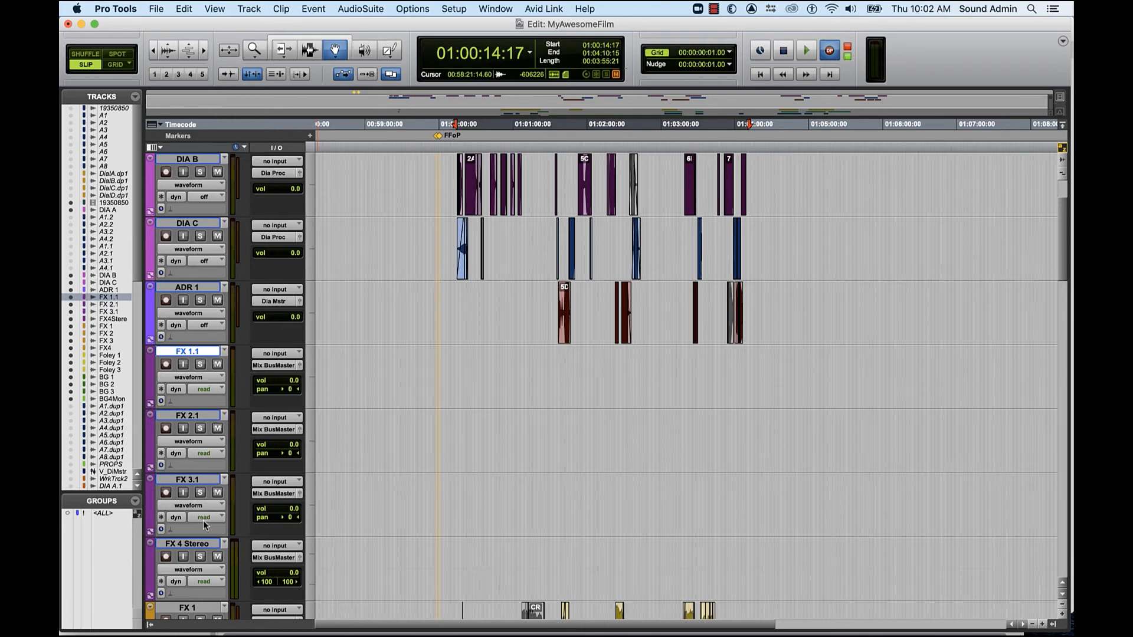
left_click(202, 543, "shift")
right_click(201, 543)
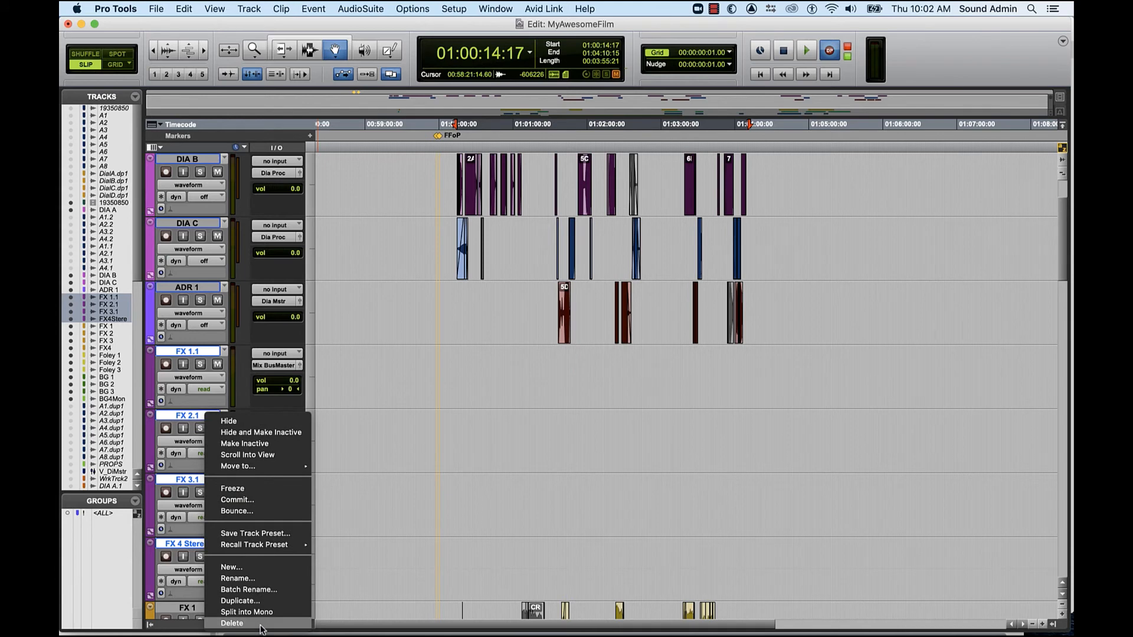
left_click(260, 623)
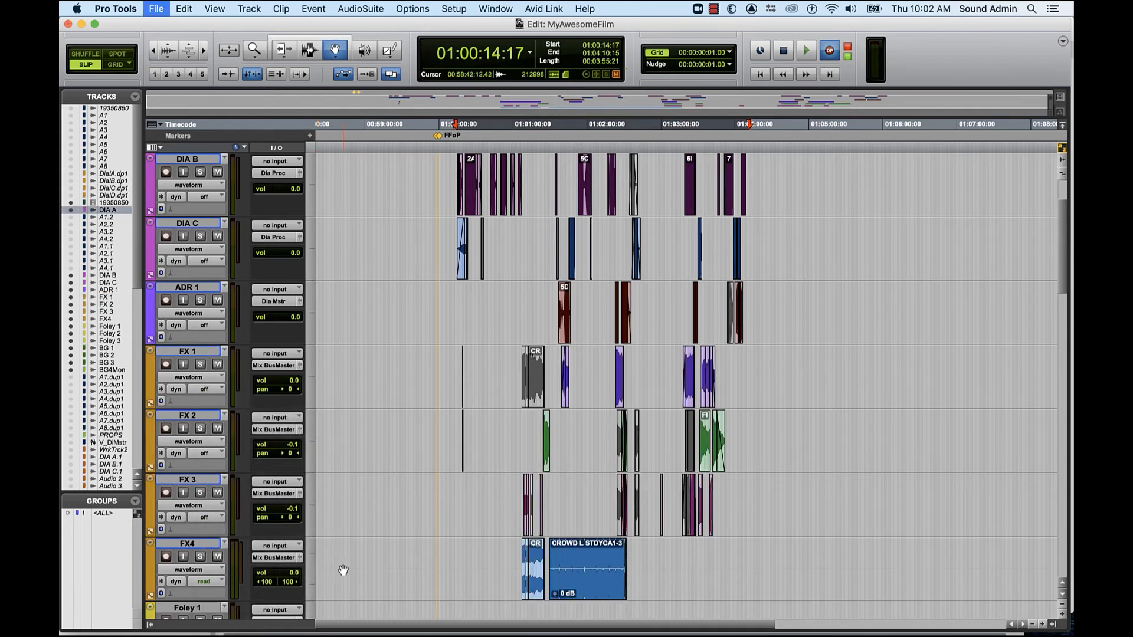
Step: Add one new stereo audio track directly below FX4
scroll(343, 570, "down", 2)
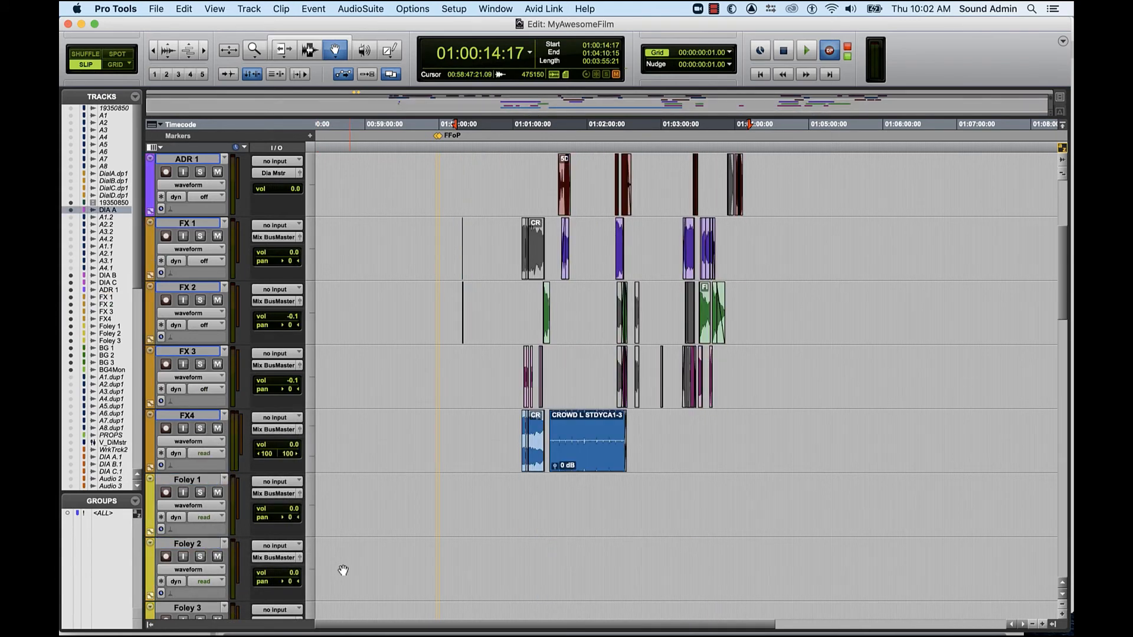
left_click(209, 415)
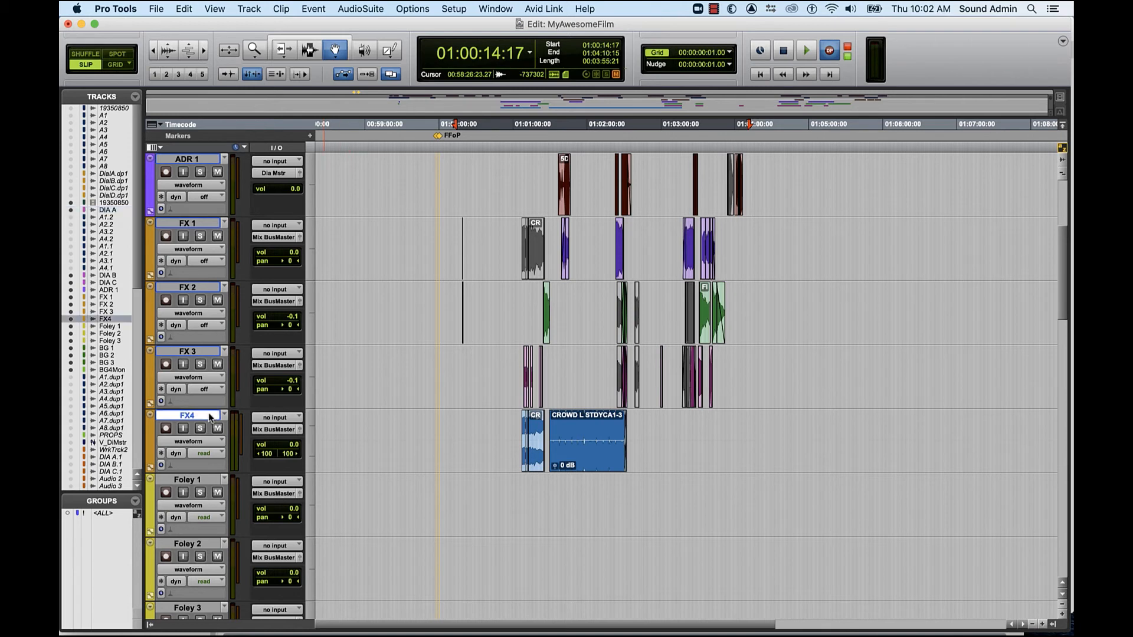
key("super+shift+n")
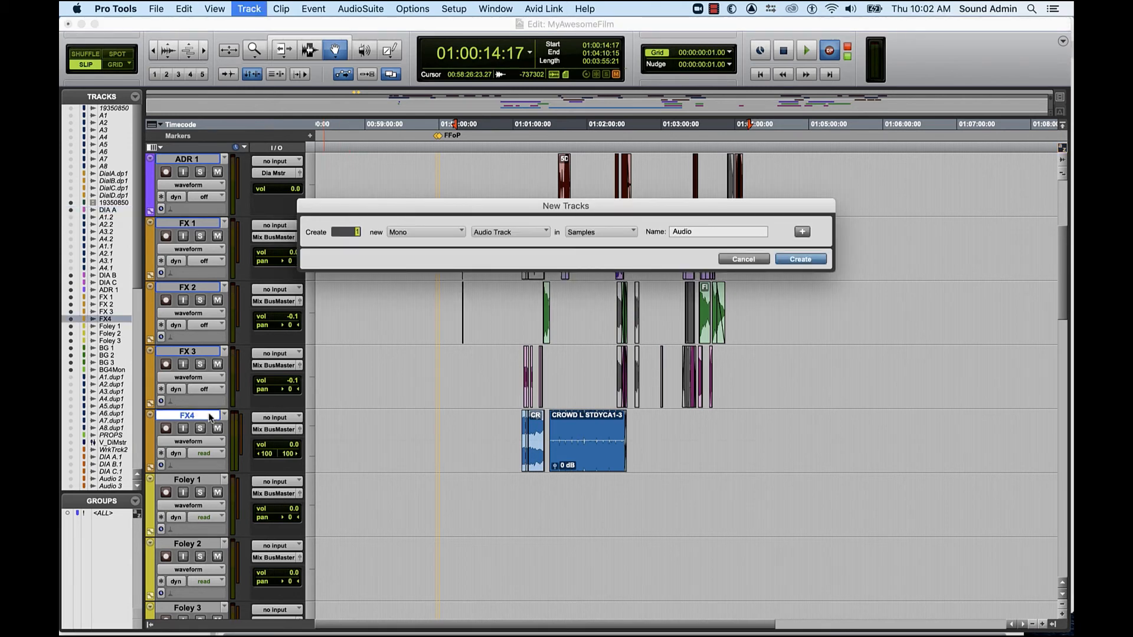
key("super+Right")
key("Return")
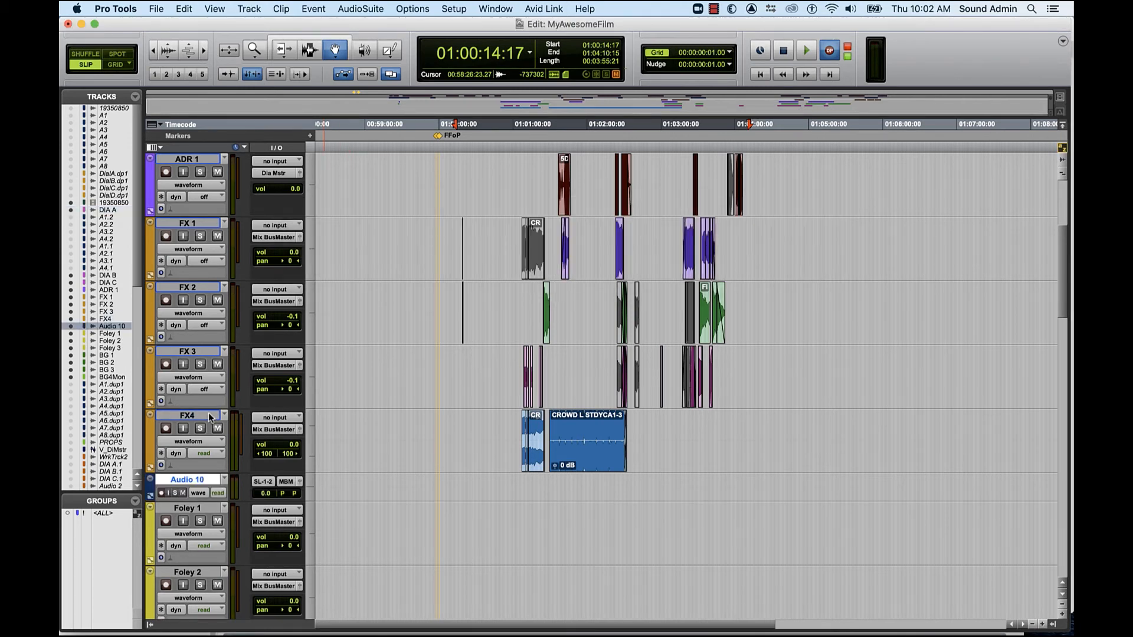
Step: Delete the newly added blank stereo audio track between FX4 and Foley 1 in the Mix window
key("super+equal")
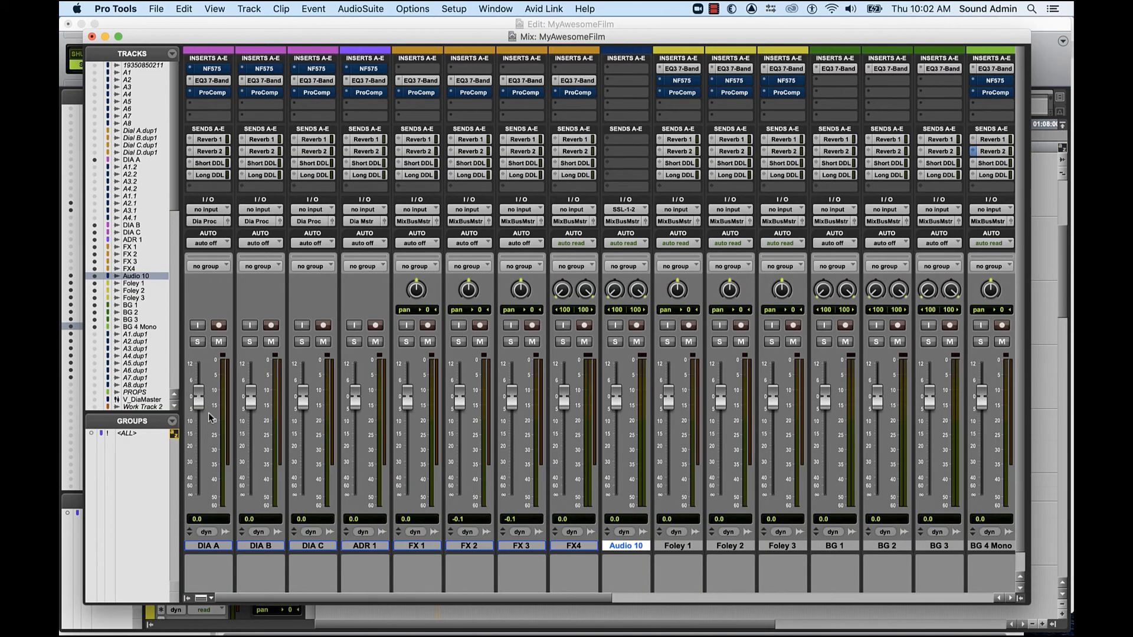
right_click(630, 546)
mouse_move(687, 626)
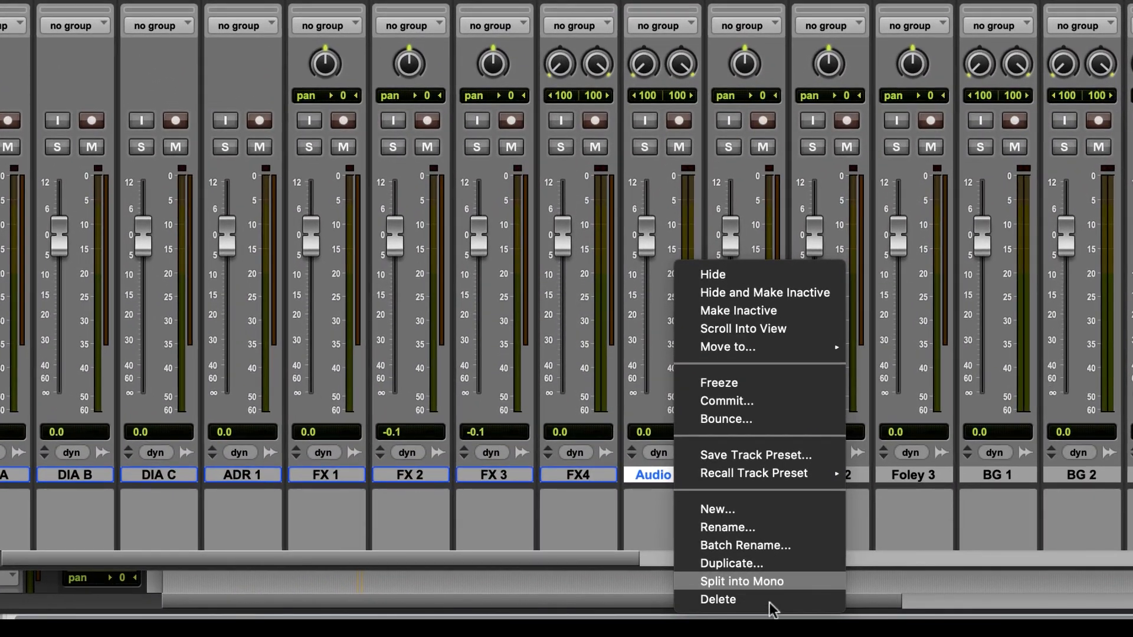
left_click(771, 598)
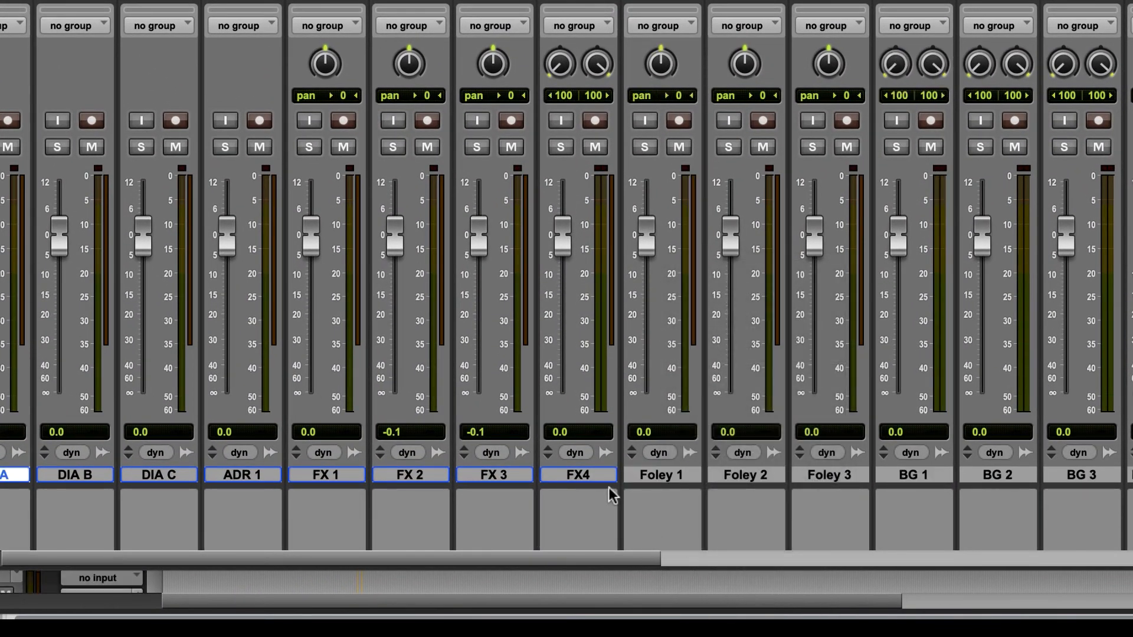
Step: Duplicate the FX4 track once with its playlists, automation, inserts, sends and group assignments, inserting the copy directly after it
left_click(582, 477)
right_click(582, 476)
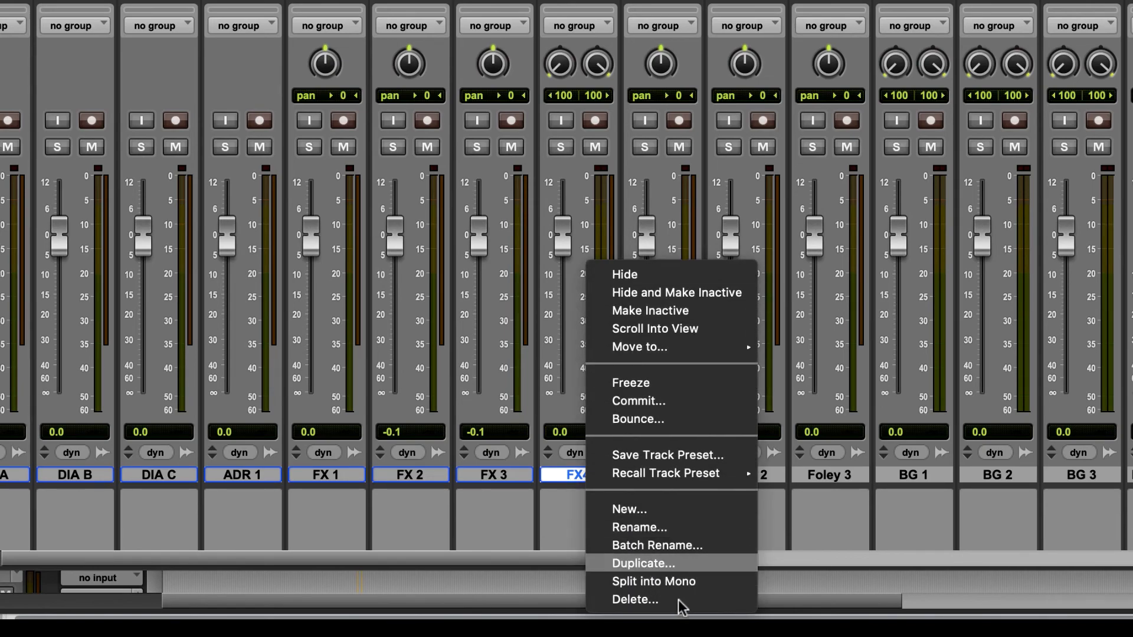
left_click(665, 565)
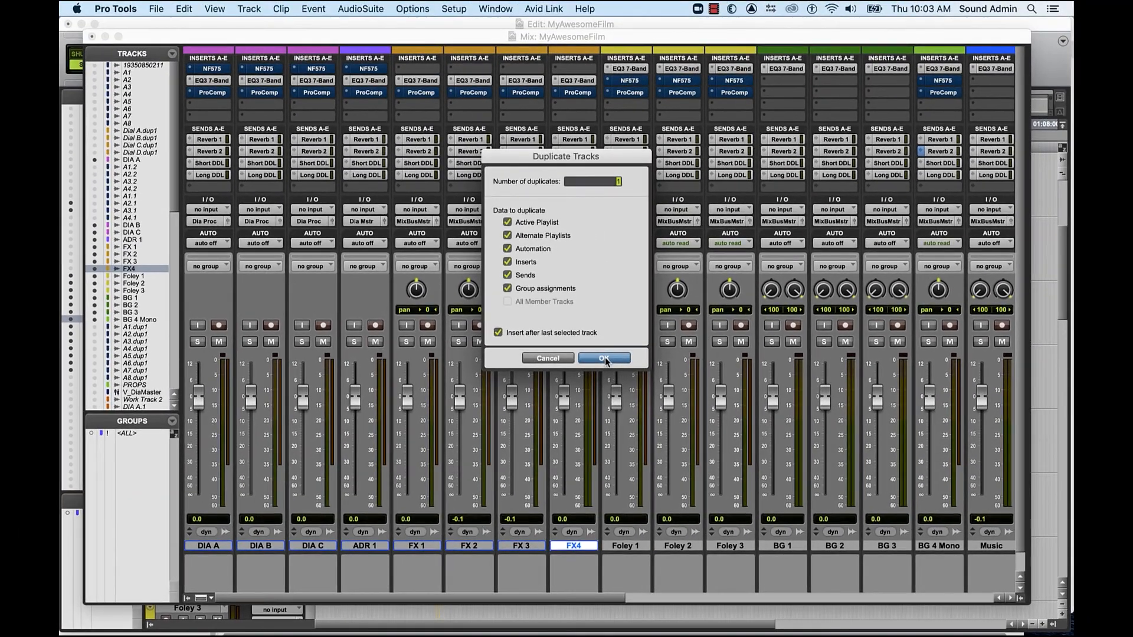
left_click(626, 180)
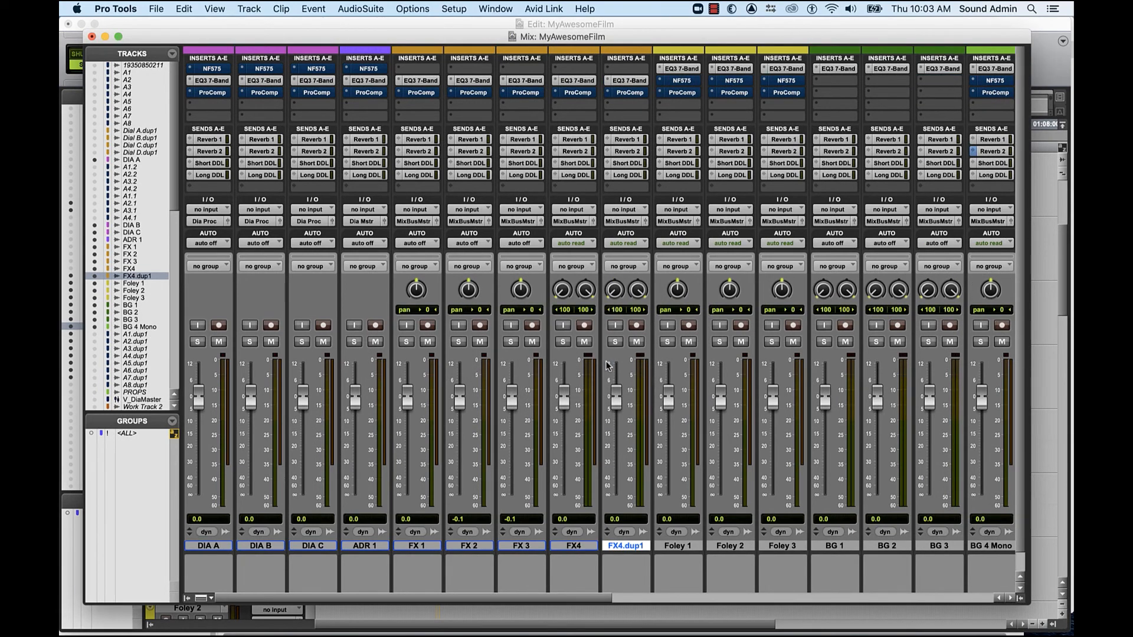
Step: Rename the duplicated FX4 track as FX5
double_click(645, 546)
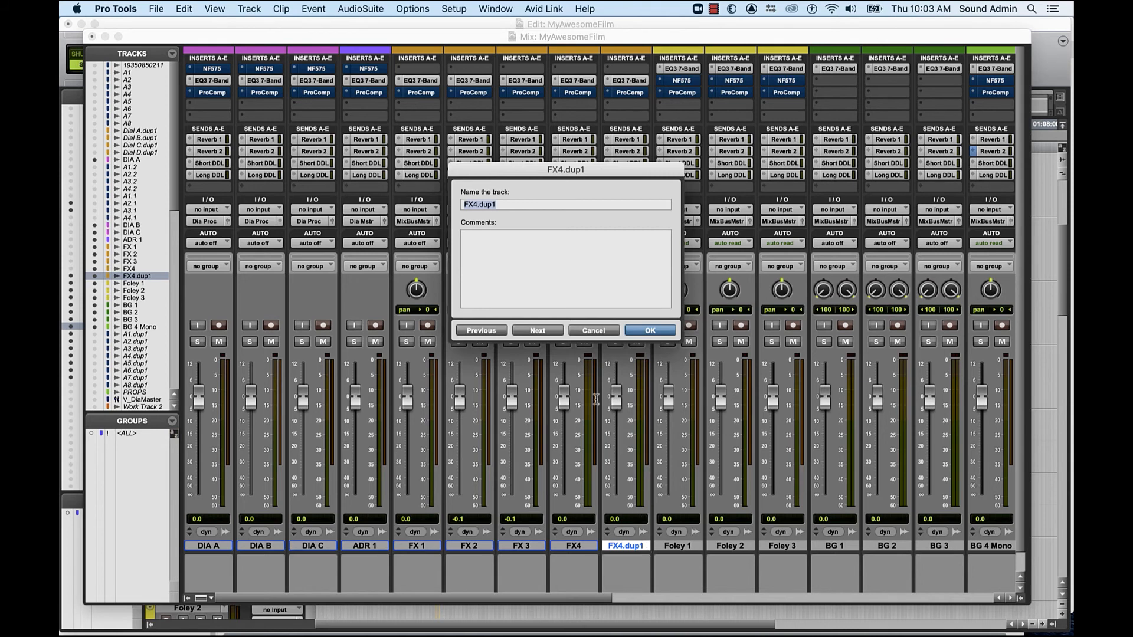
left_click(532, 205)
key("BackSpace")
key("BackSpace")
key("BackSpace")
key("BackSpace")
key("BackSpace")
key("BackSpace")
type("5")
key("Return")
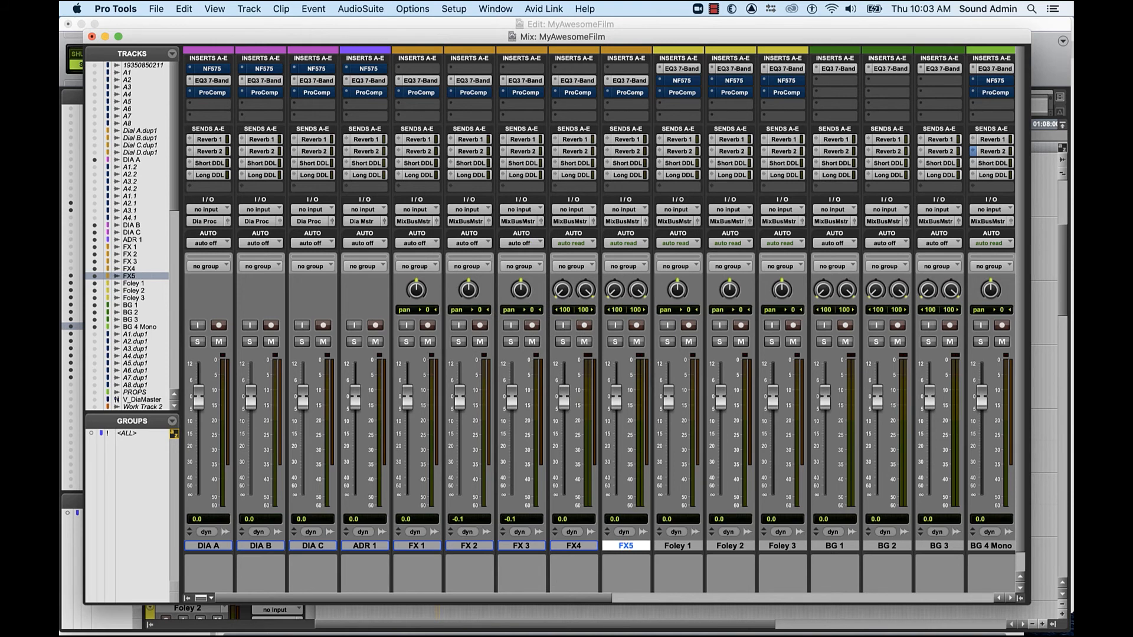
Step: Select all tracks from Dia Proc Chain through _LtRt in the Edit window
key("super+equal")
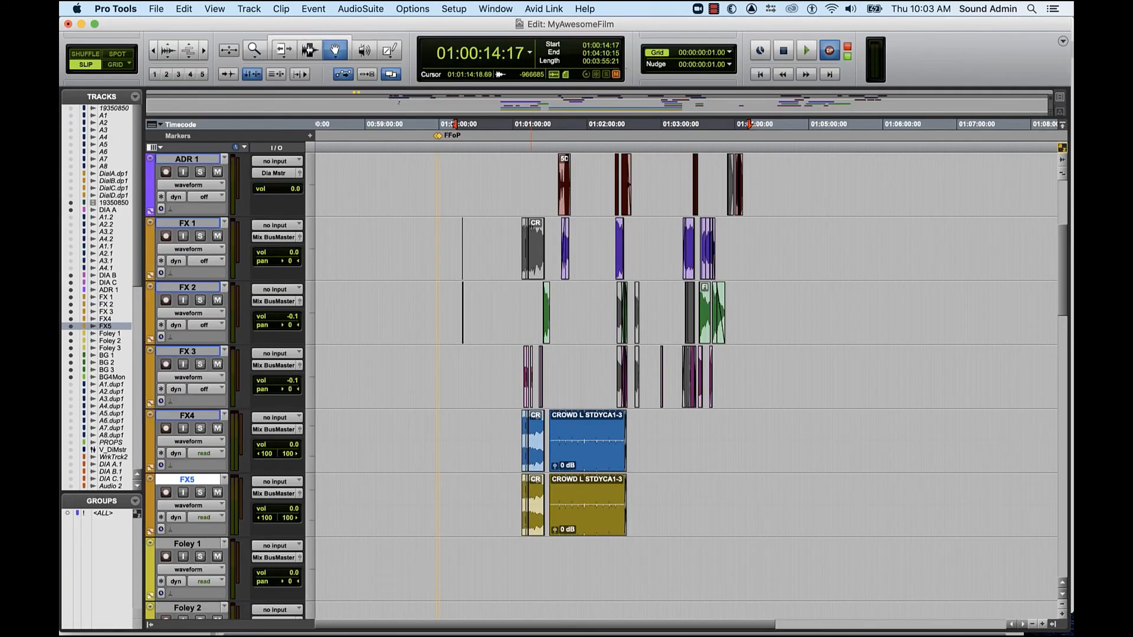
scroll(599, 348, "down", 15)
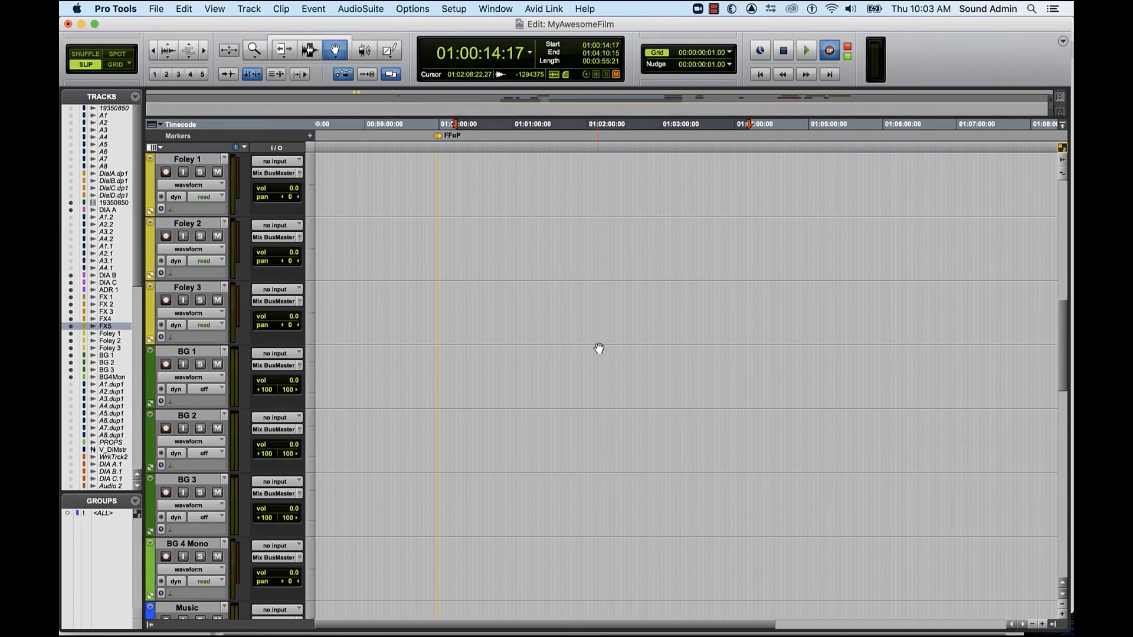
scroll(601, 348, "down", 5)
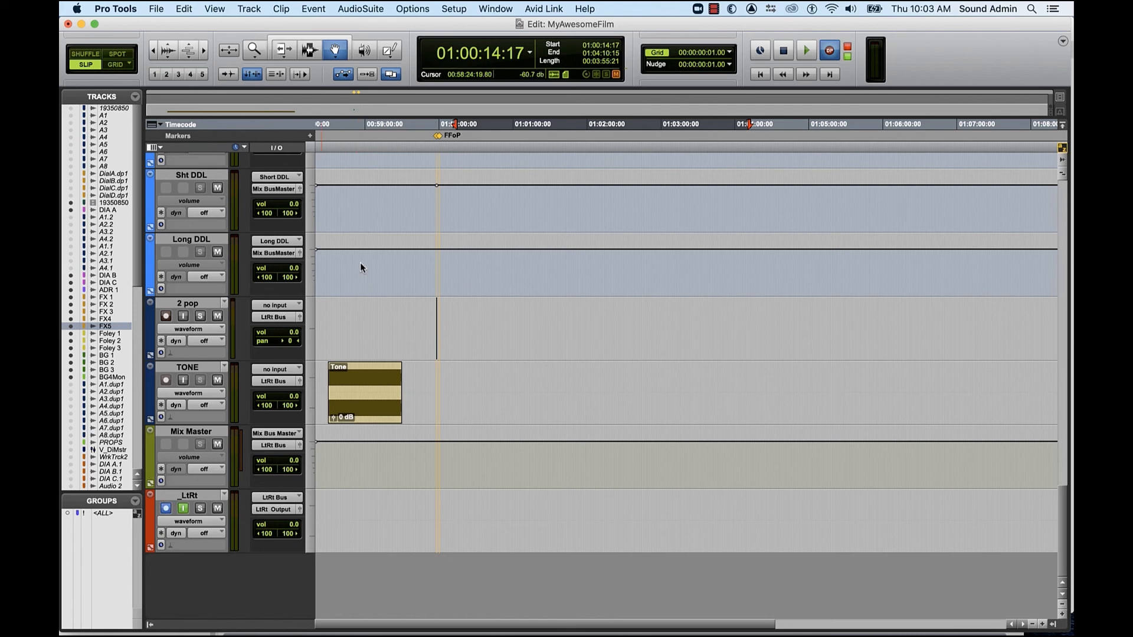
scroll(367, 216, "up", 5)
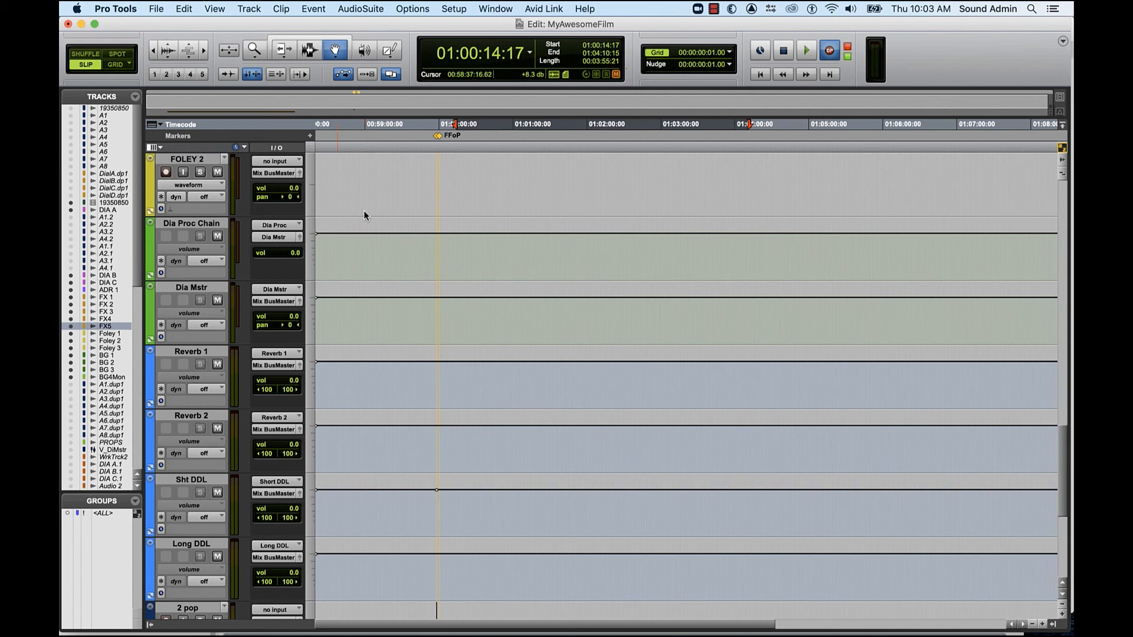
left_click(204, 227)
scroll(396, 354, "down", 4)
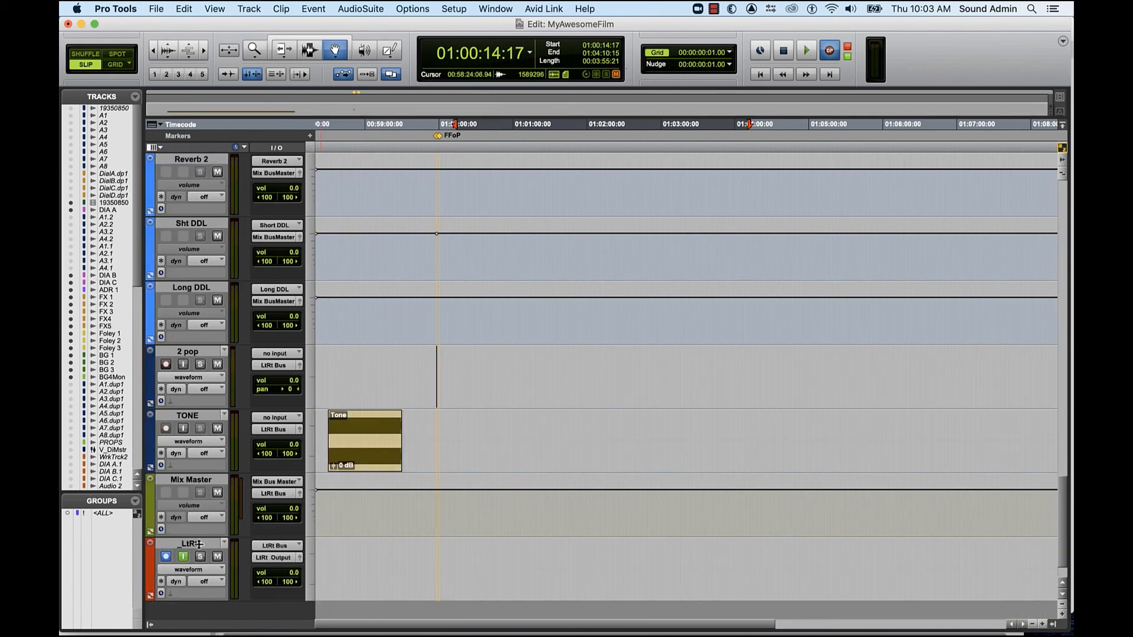
left_click(199, 544, "shift")
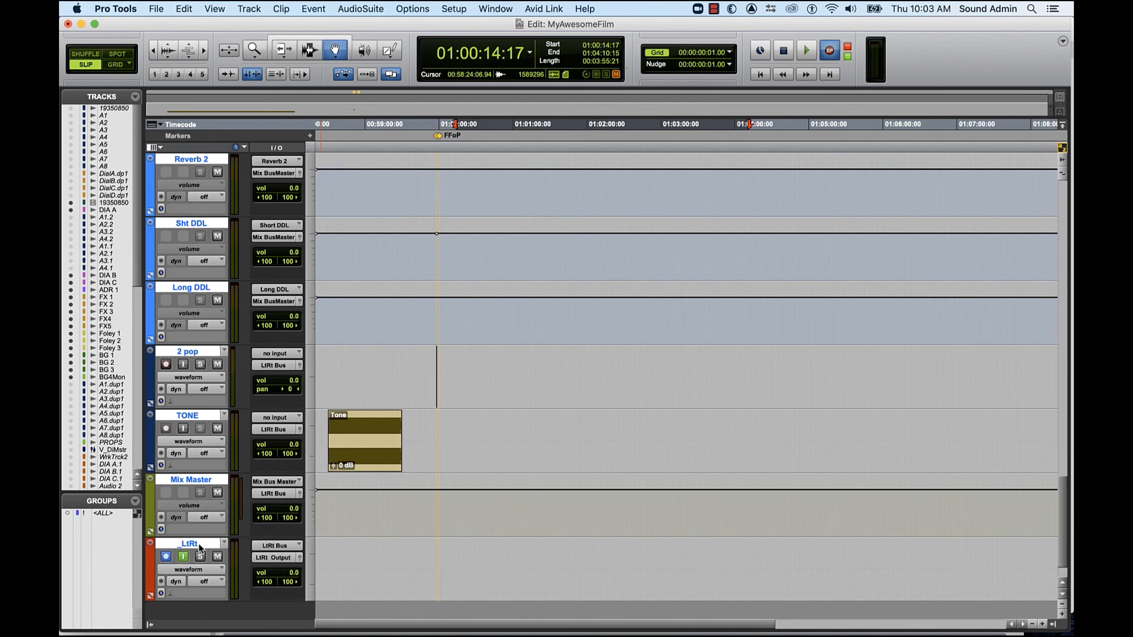
Step: Place the edit cursor on the DIA A track at about 01:01:04:01 with the Selector tool
scroll(512, 434, "up", 15)
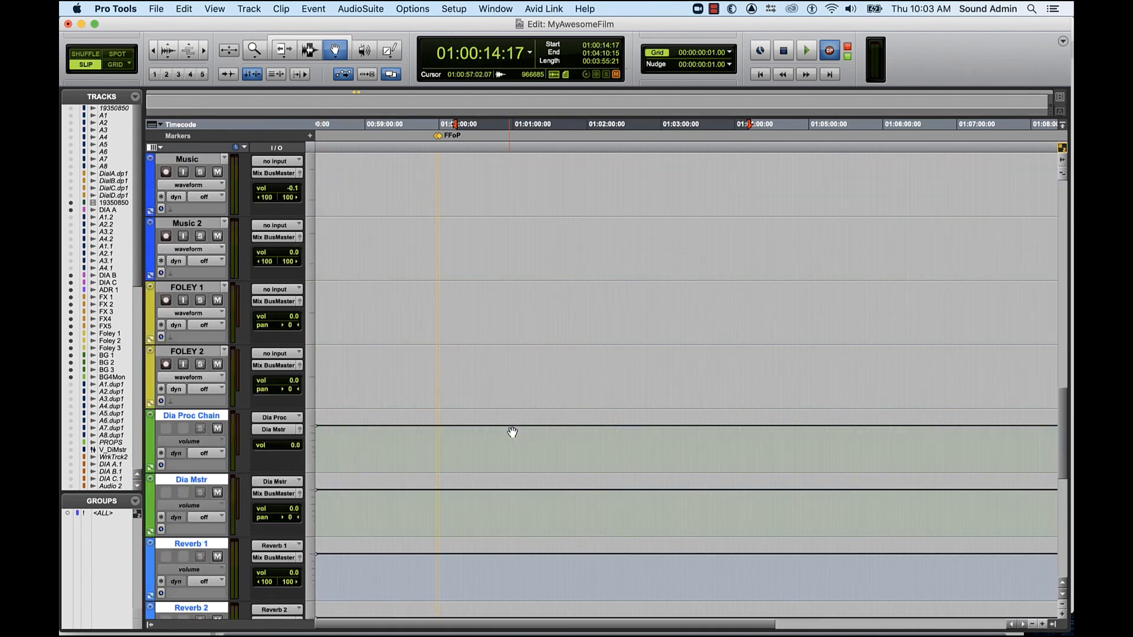
scroll(512, 432, "up", 10)
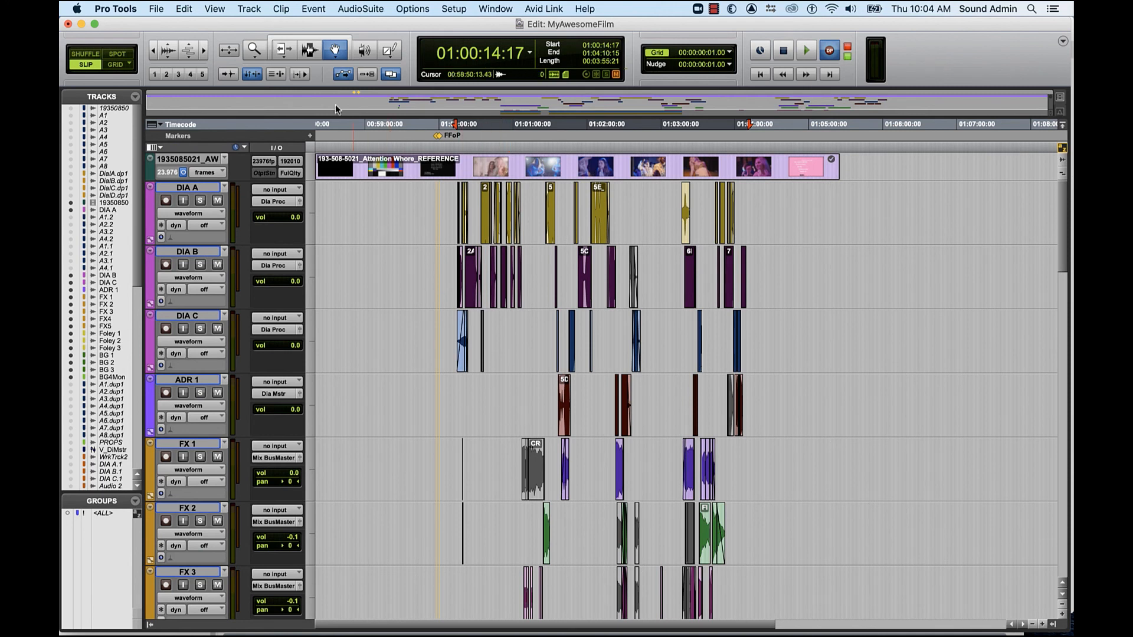
left_click(308, 52)
left_click(517, 223)
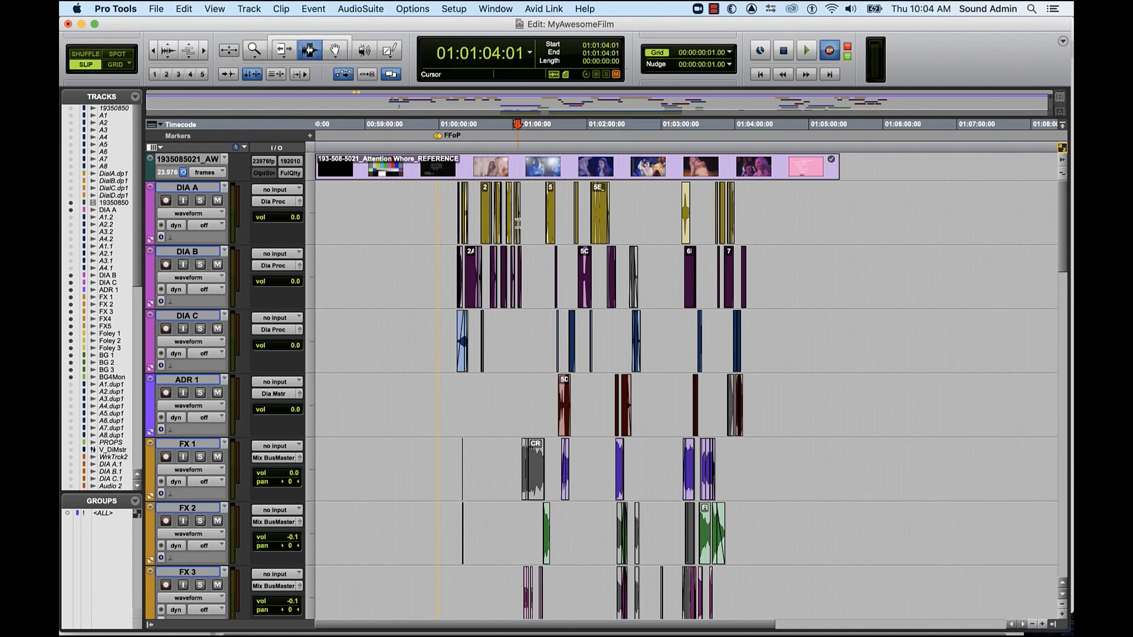